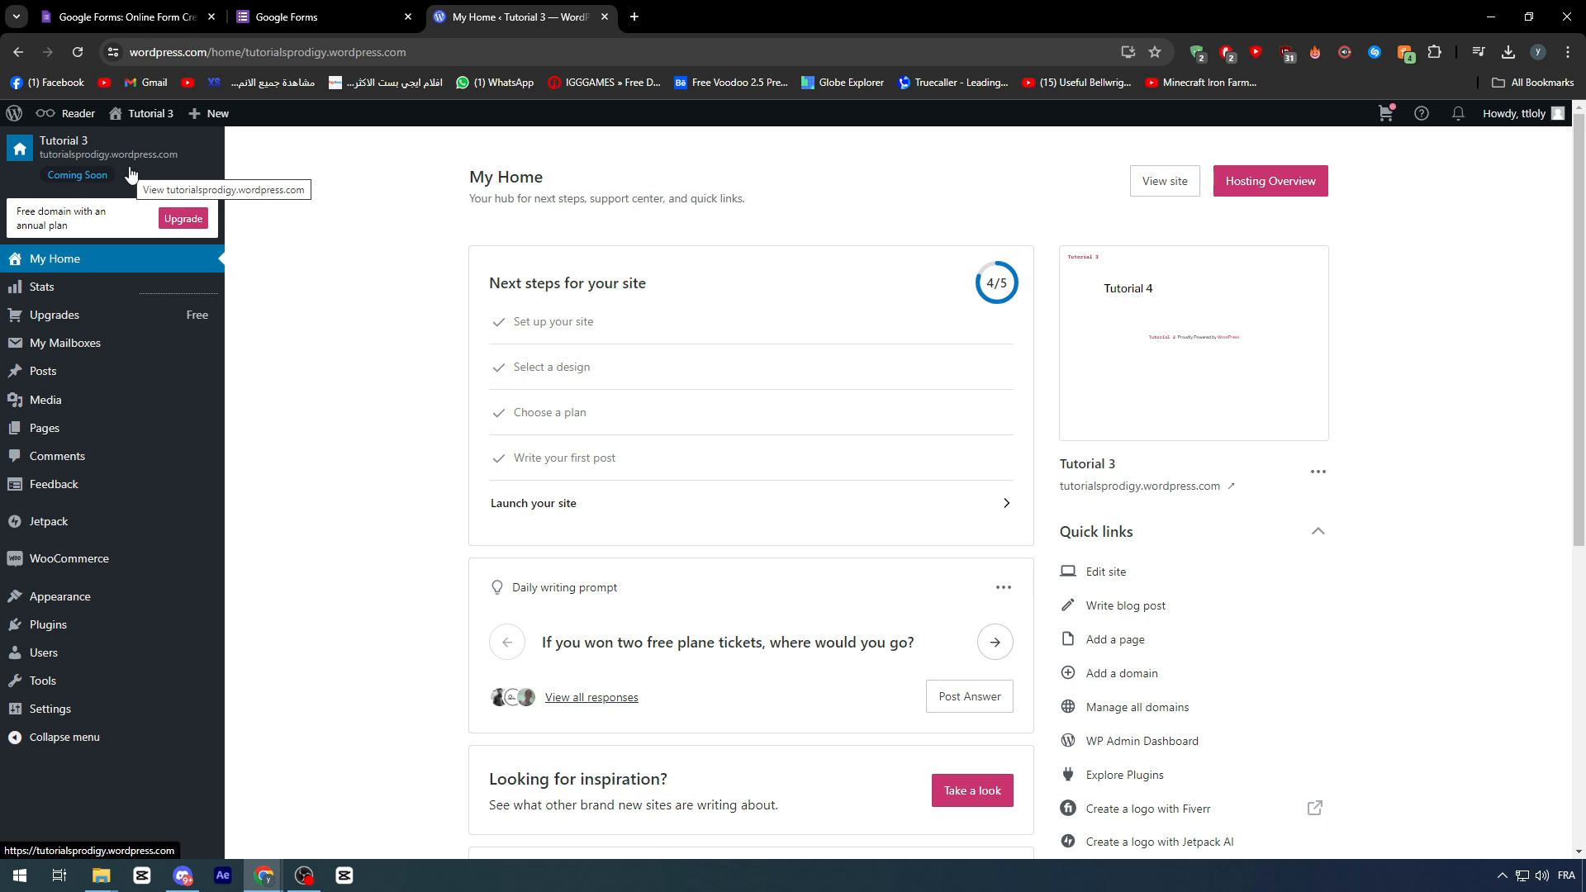
# Open the free domain upgrade offer, search for tutorialsprodigy and select the tutorialsprodigy.blog domain
pyautogui.click(178, 220)
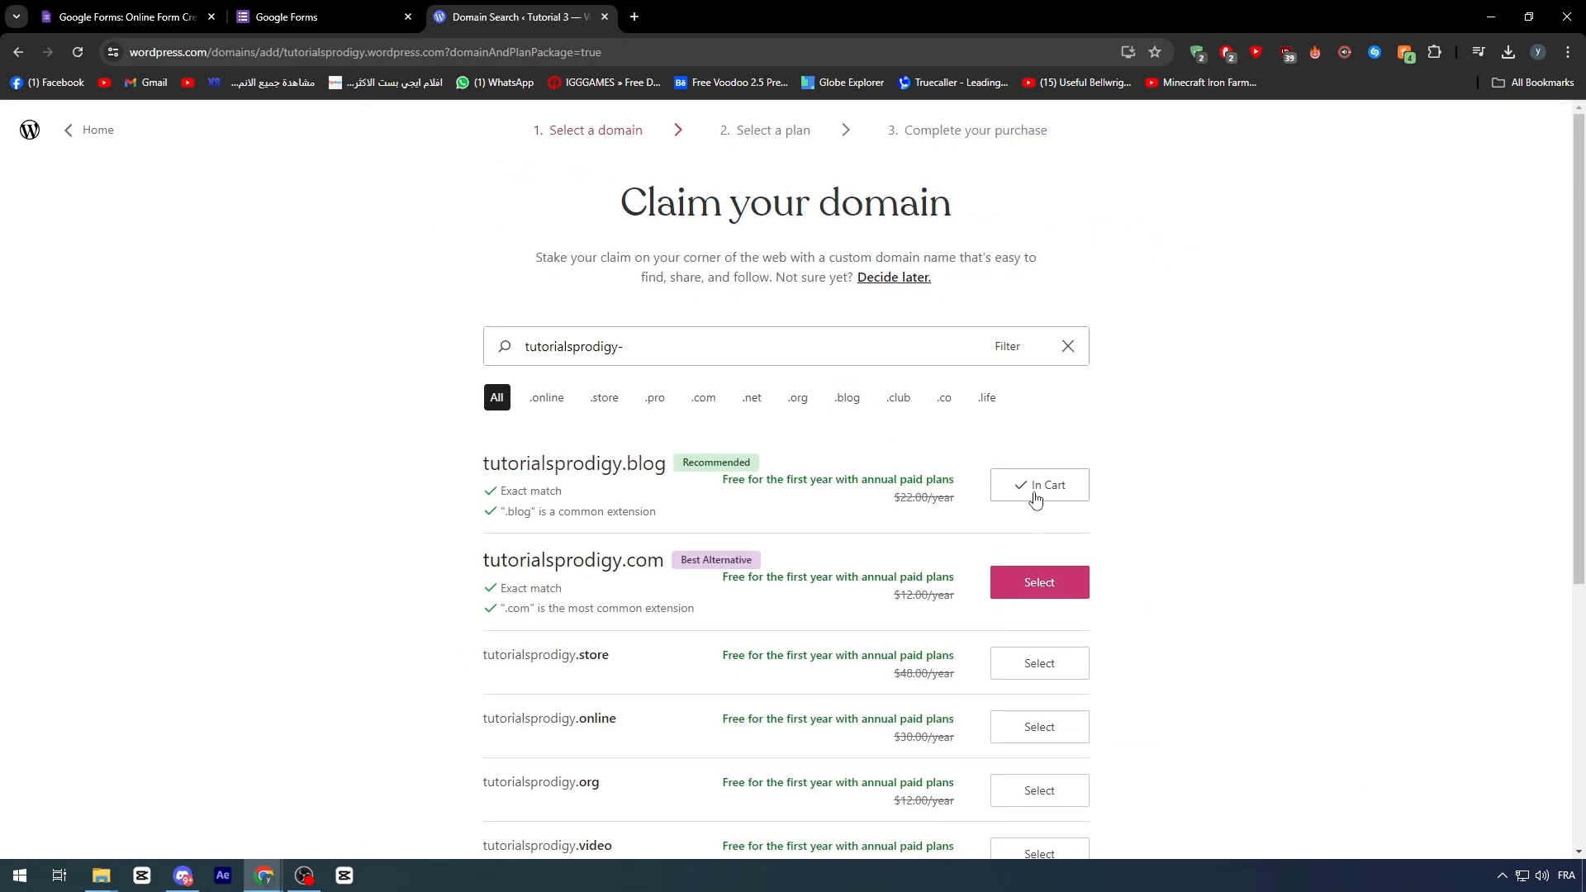
pyautogui.click(698, 347)
pyautogui.press('BackSpace')
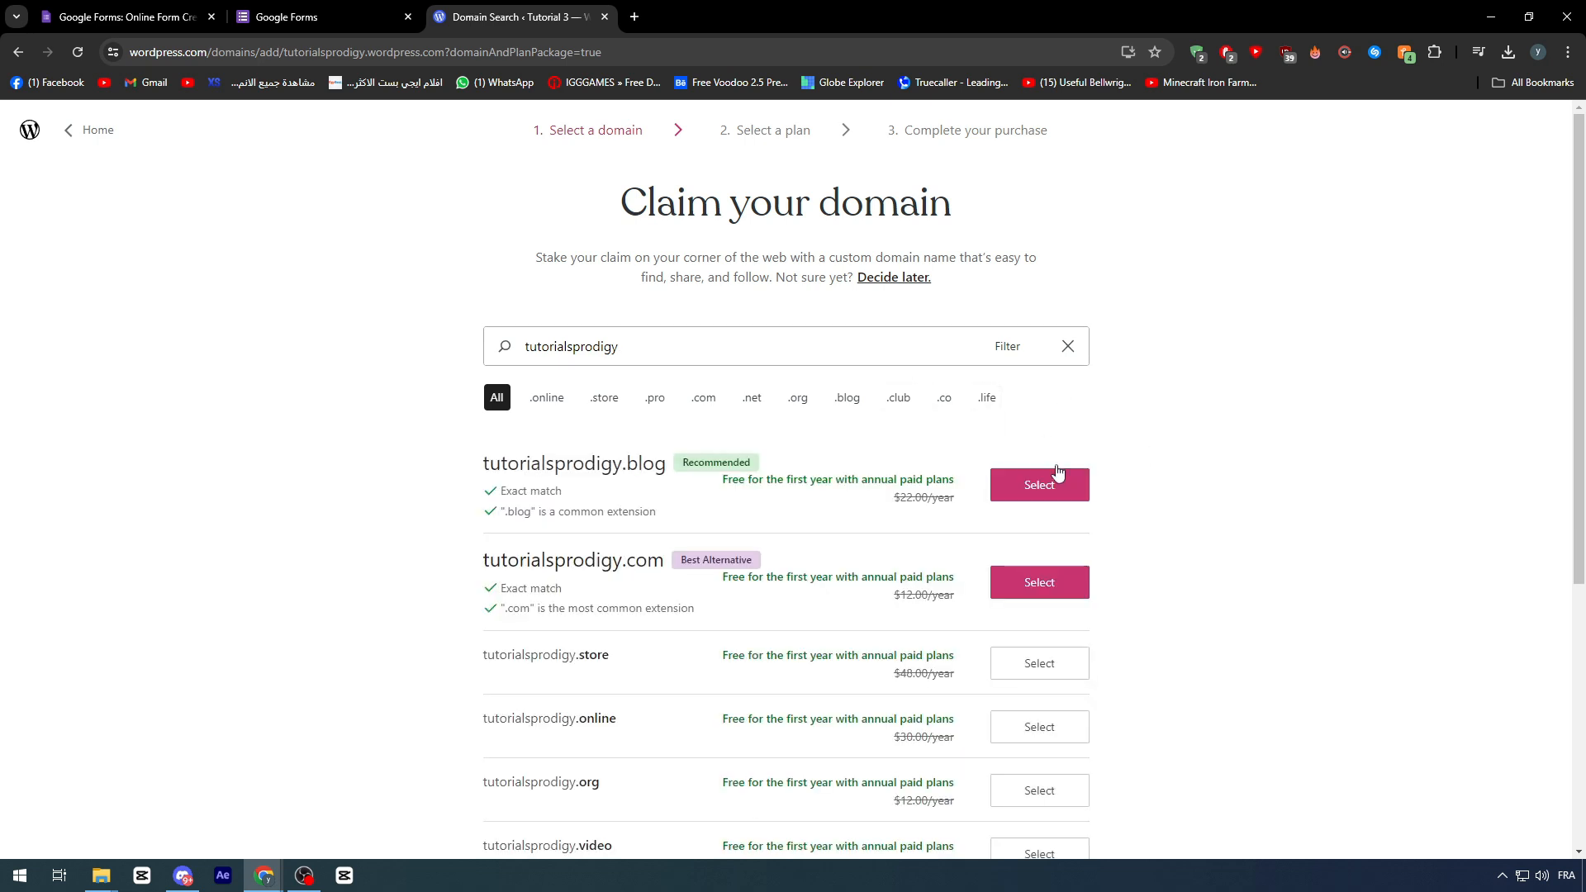
pyautogui.click(1050, 489)
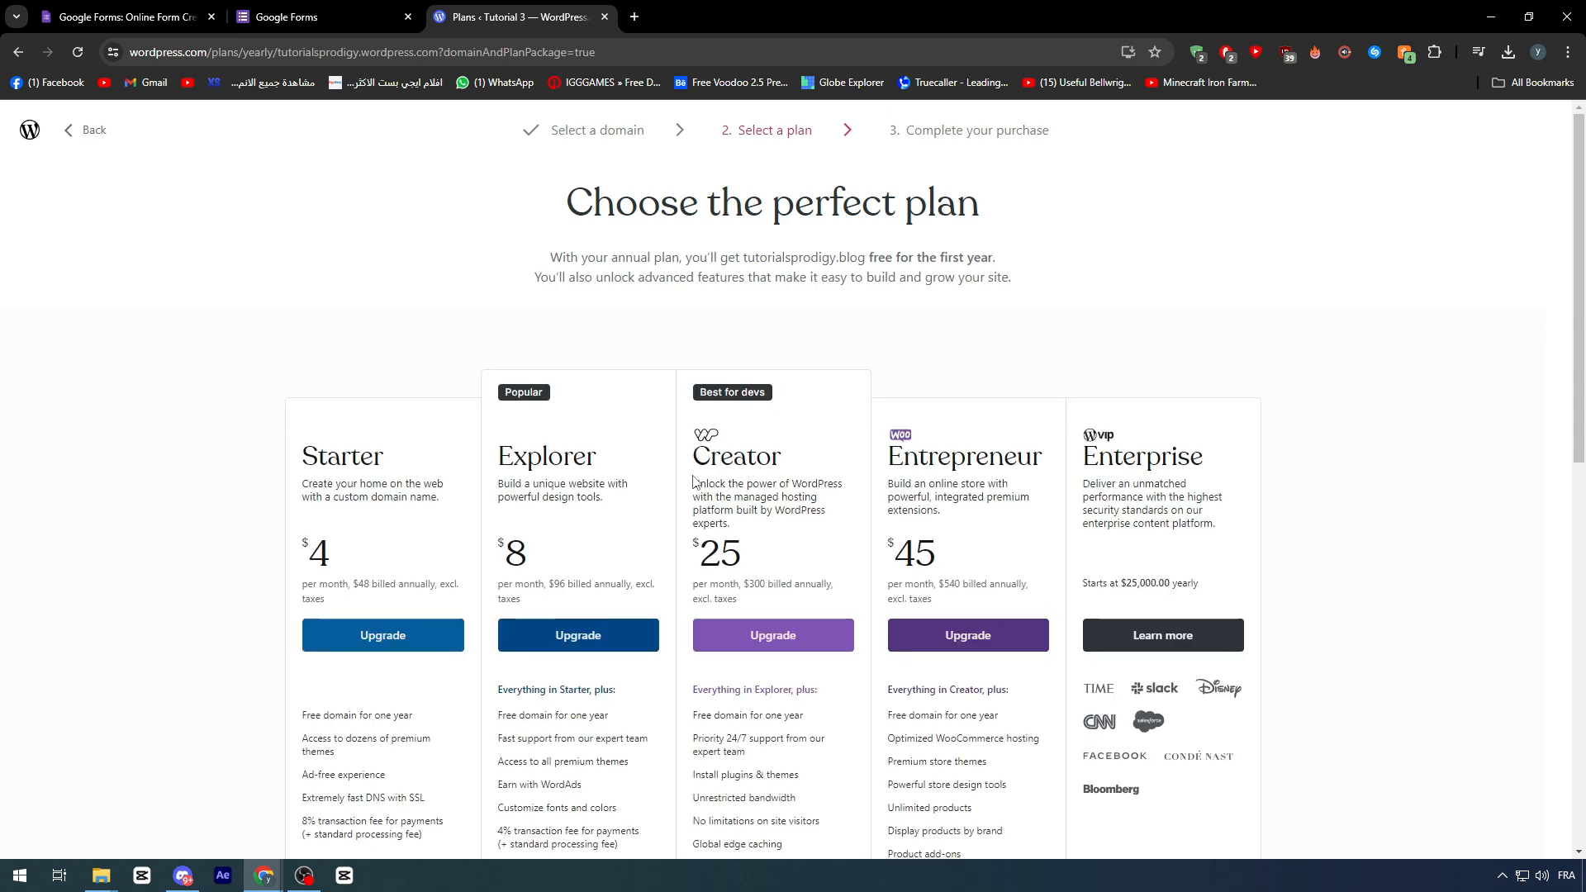
# Examine the features of the Starter and Explorer plans and search the plans page for "plugin"
pyautogui.scroll(-4, 818, 463)
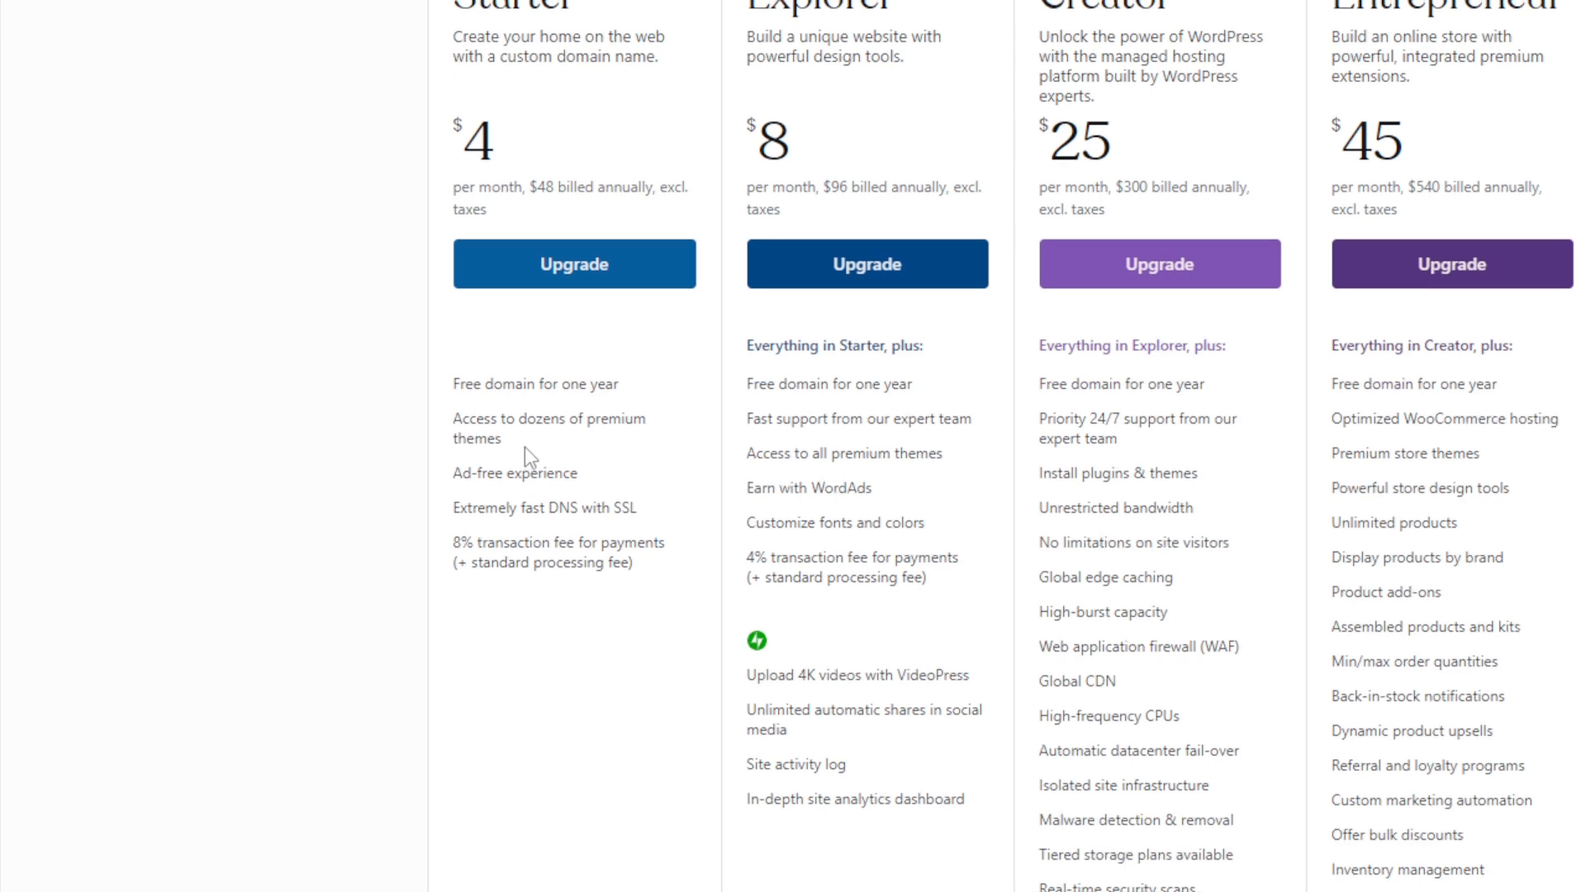
pyautogui.moveTo(578, 393)
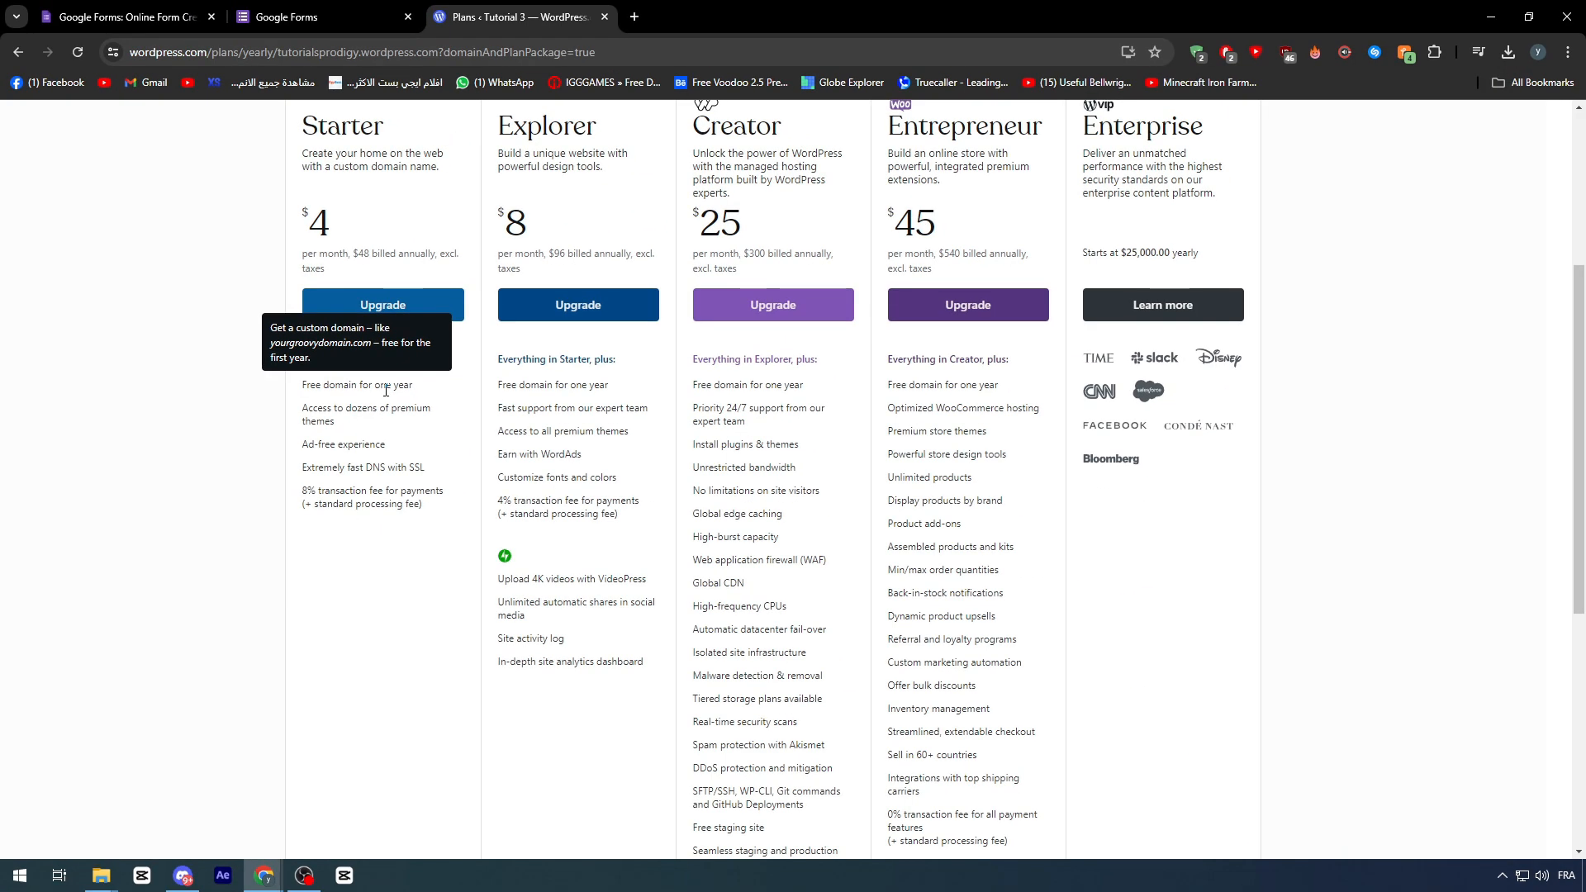
pyautogui.moveTo(581, 472)
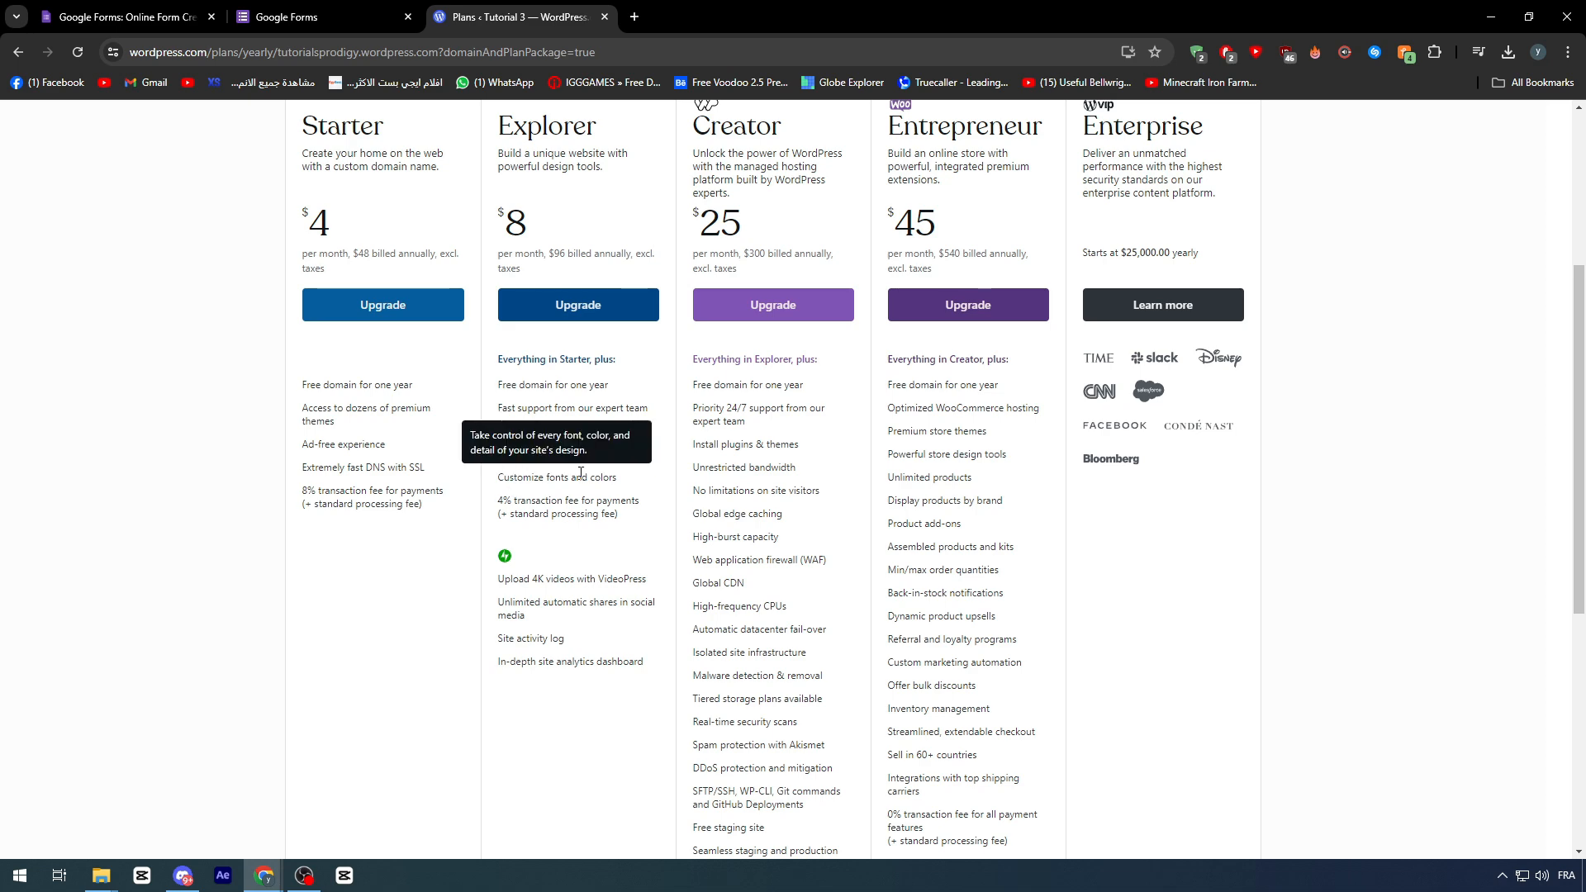
pyautogui.hotkey('ctrl', 'f')
pyautogui.write('pl')
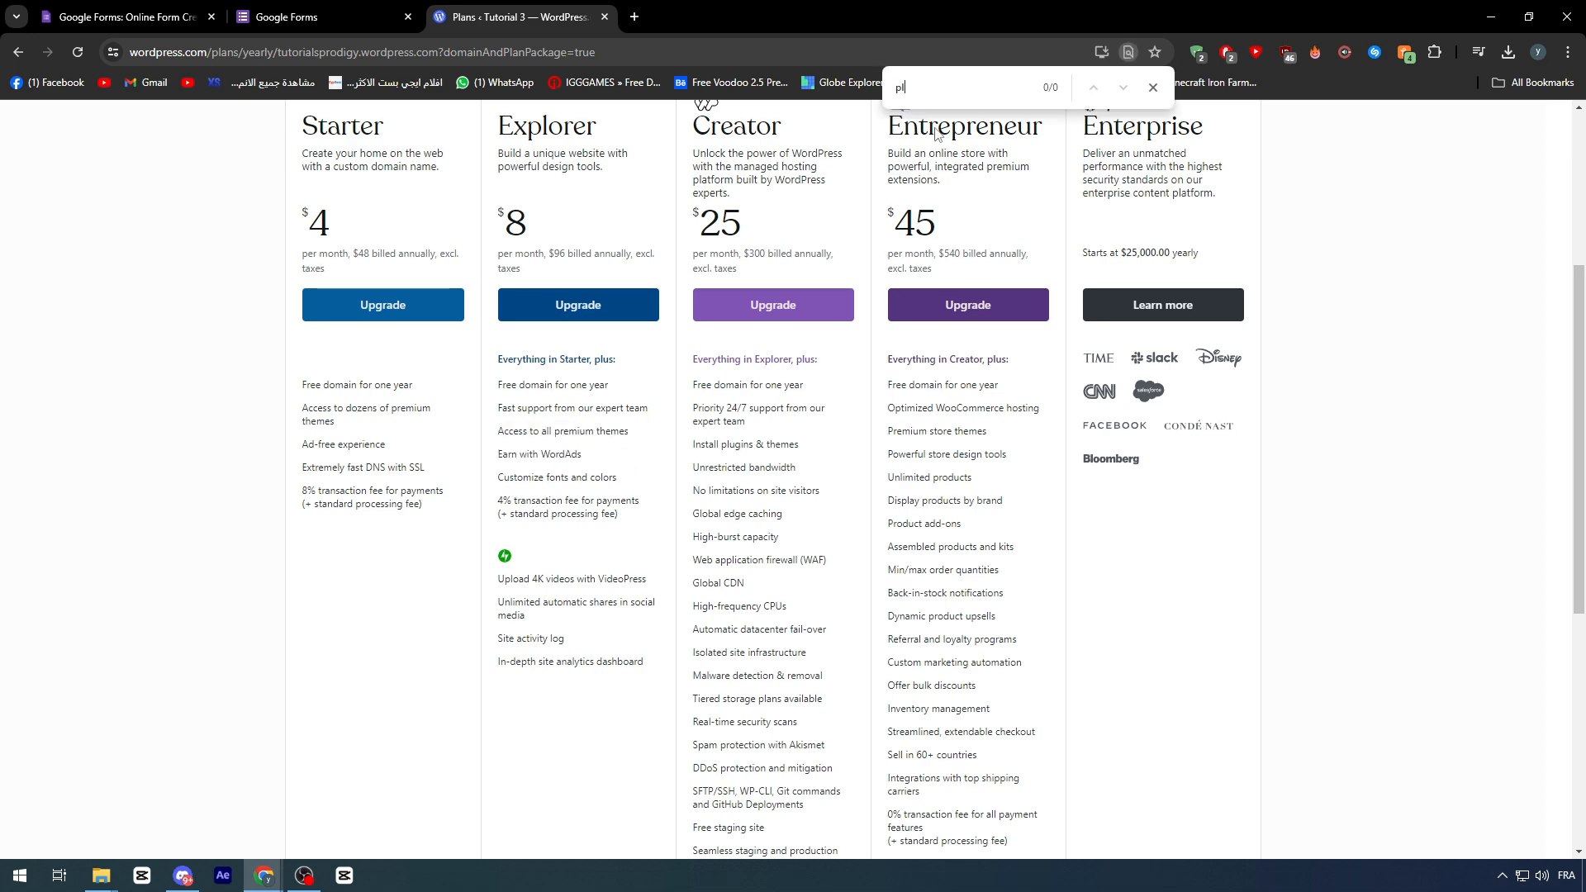
pyautogui.write('ugin')
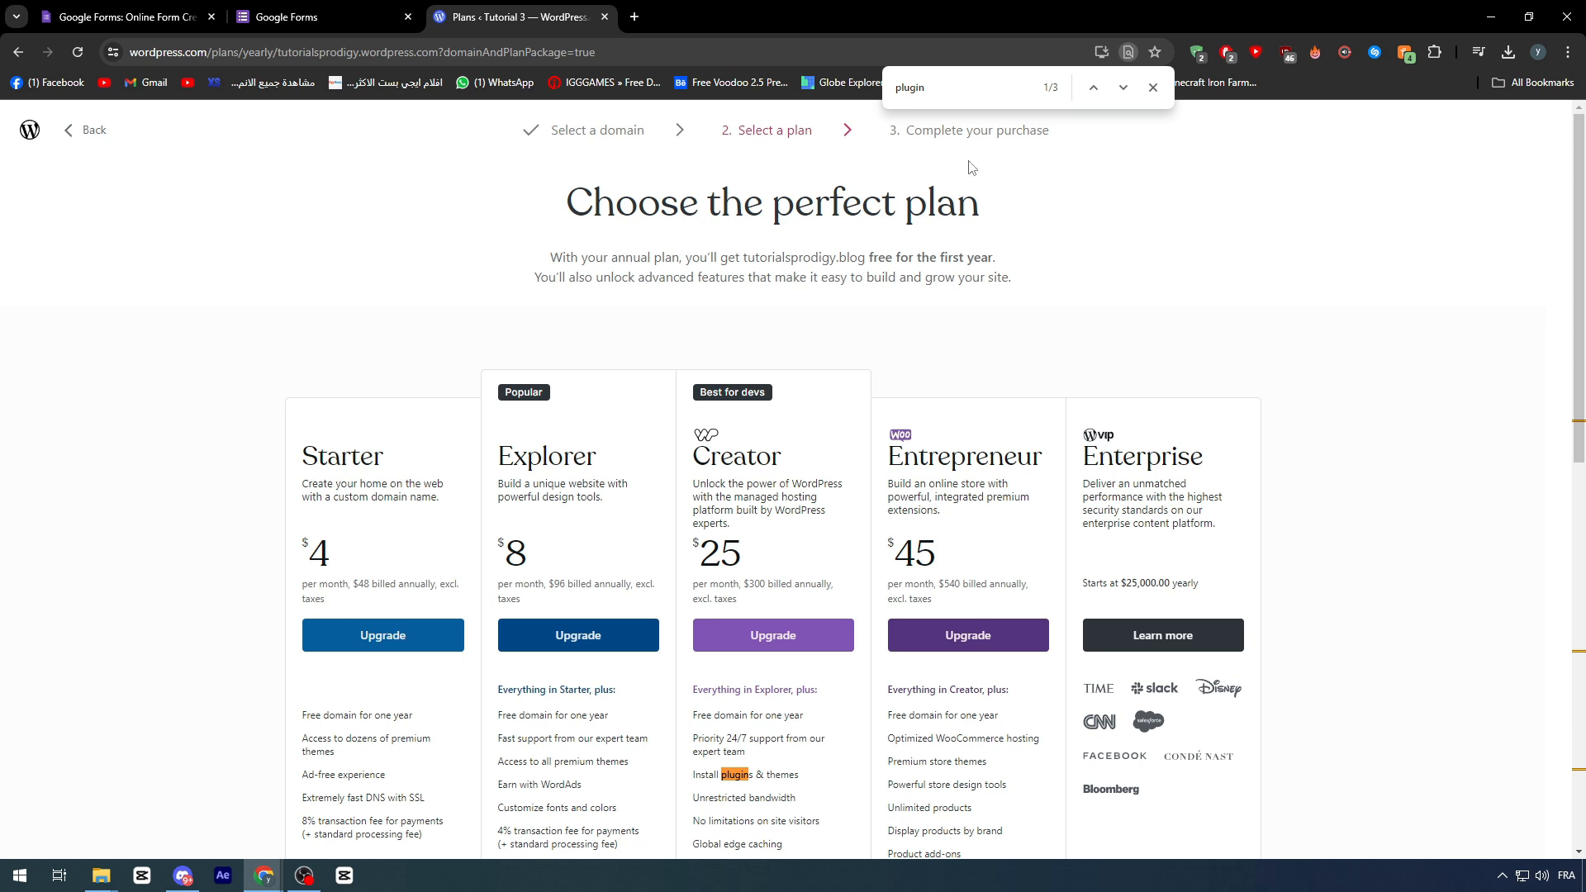
pyautogui.scroll(-2, 826, 203)
pyautogui.scroll(-1, 826, 203)
pyautogui.click(1153, 87)
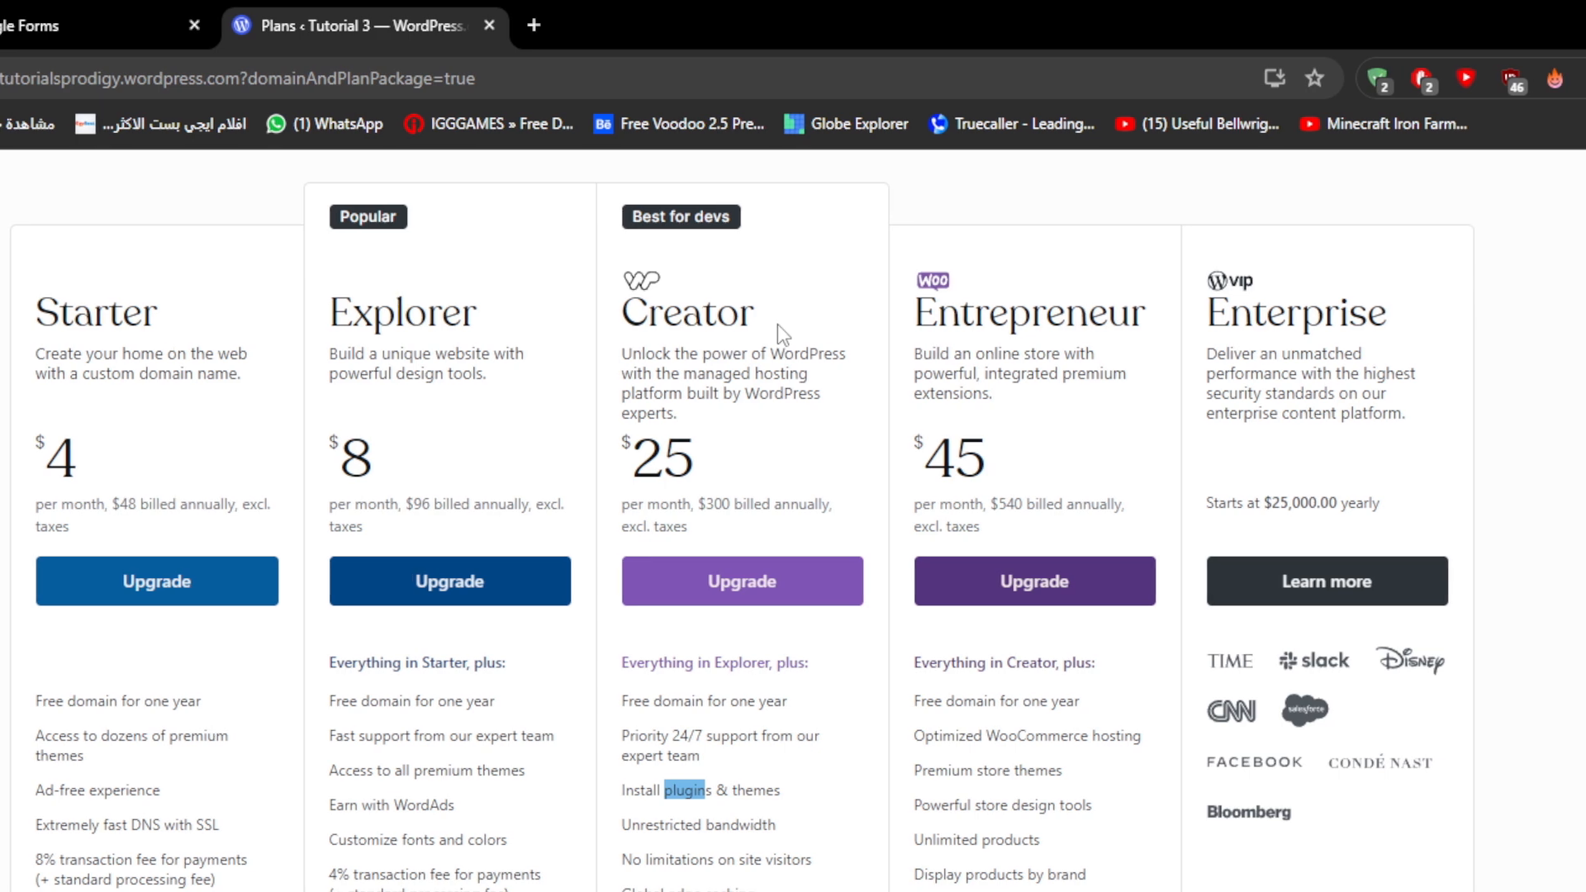
# Highlight the "Install plugins & themes" feature in the Creator plan's feature list
pyautogui.scroll(-1, 781, 330)
pyautogui.scroll(-1, 800, 337)
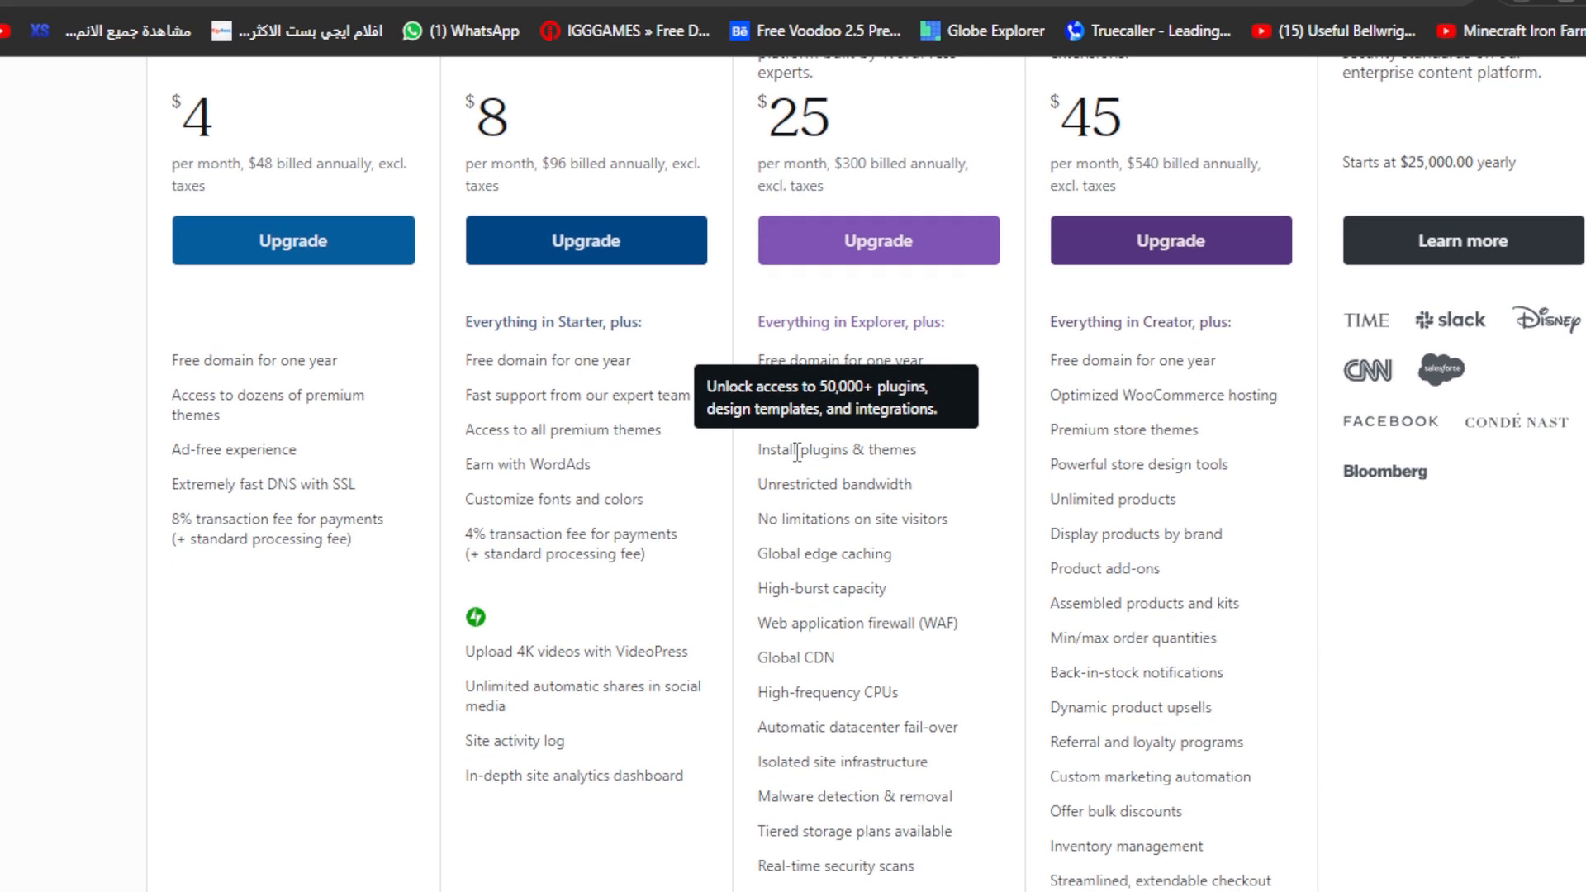
pyautogui.tripleClick(797, 538)
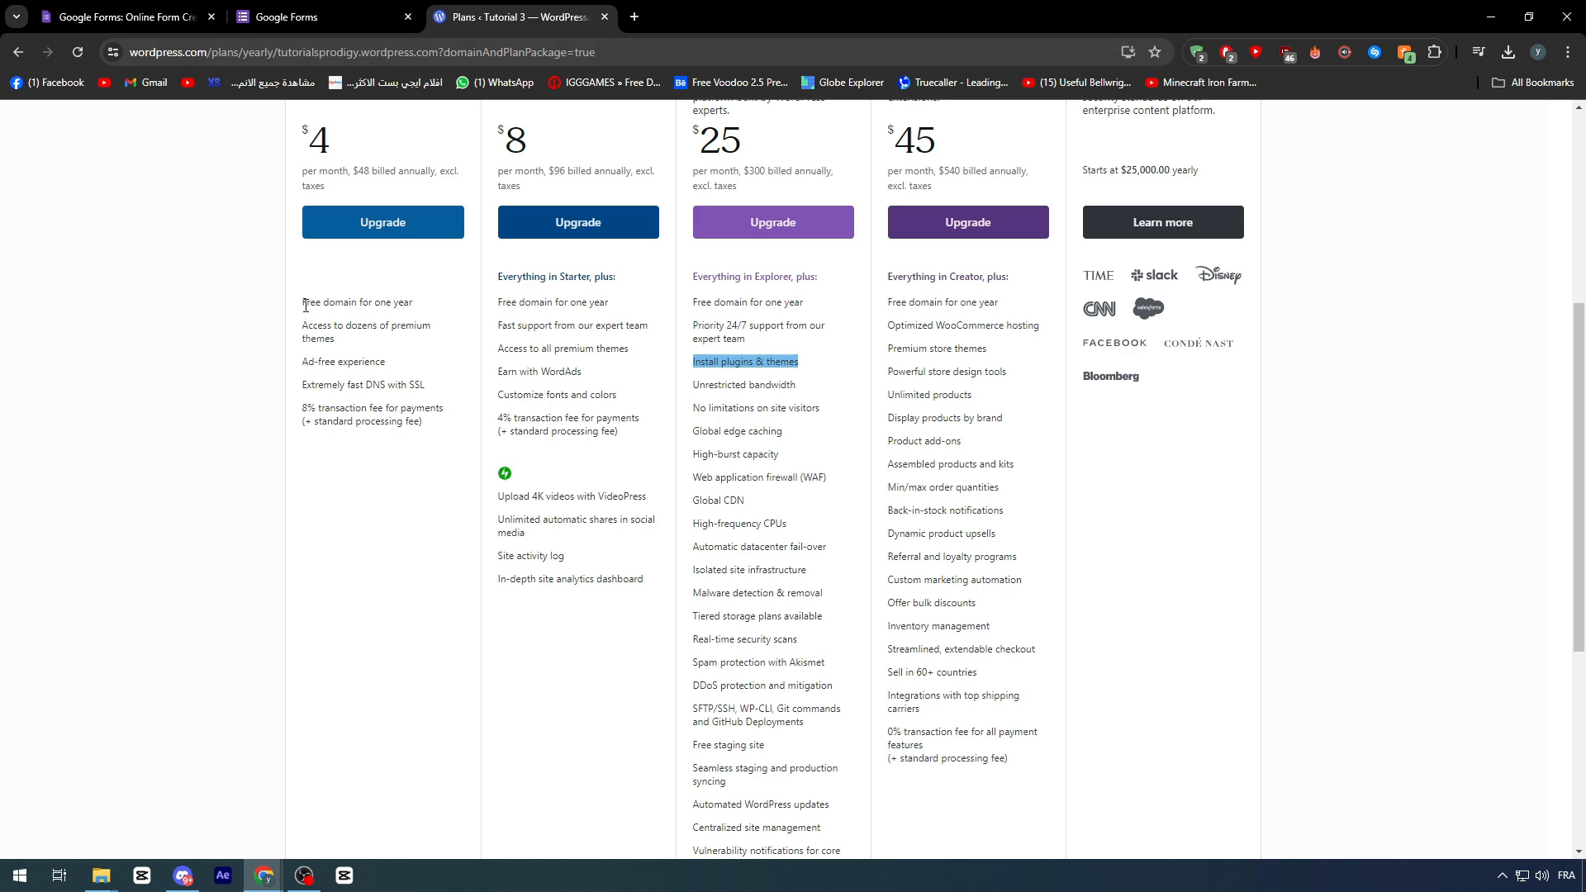
# Go back from plan and domain selection to the site's home page and open the Plugins marketplace
pyautogui.scroll(5, 236, 200)
pyautogui.scroll(-1, 206, 159)
pyautogui.scroll(1, 236, 201)
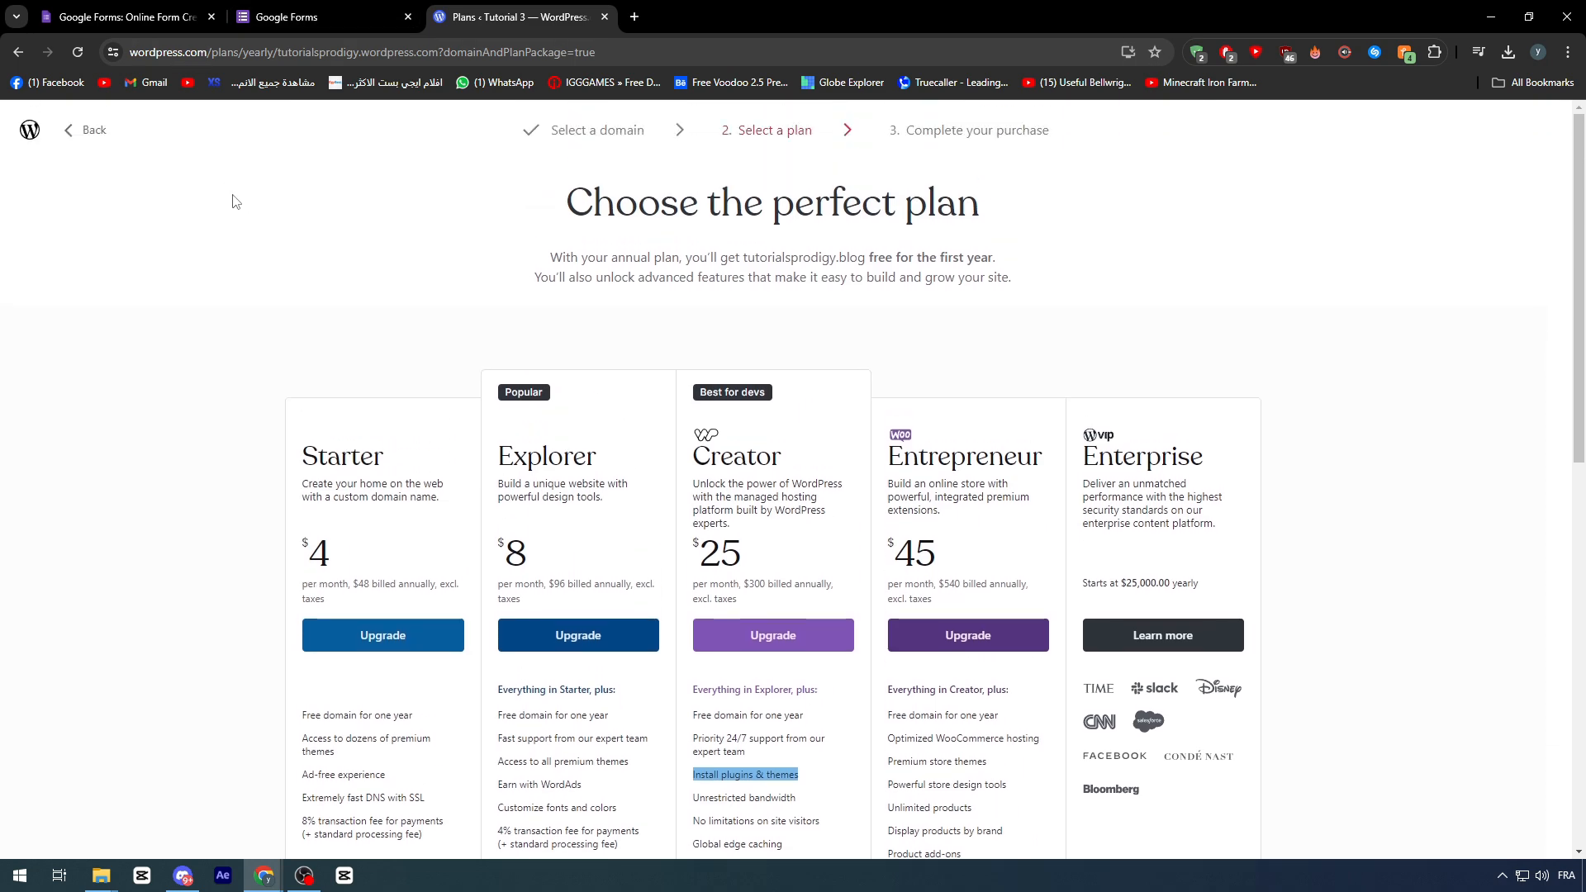
pyautogui.click(41, 139)
pyautogui.click(81, 134)
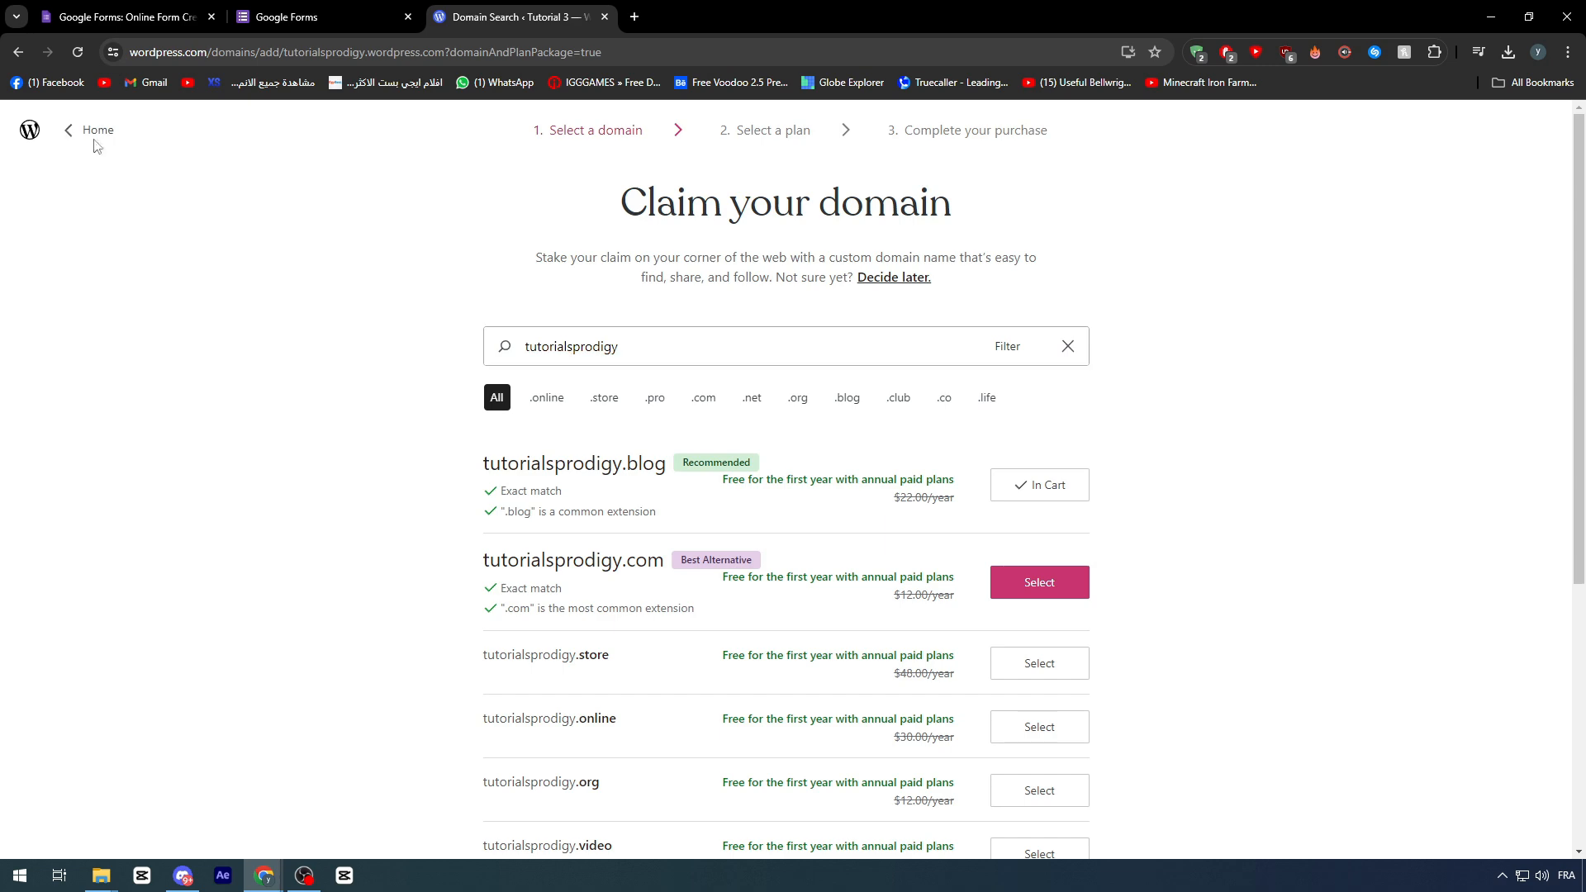
pyautogui.click(94, 138)
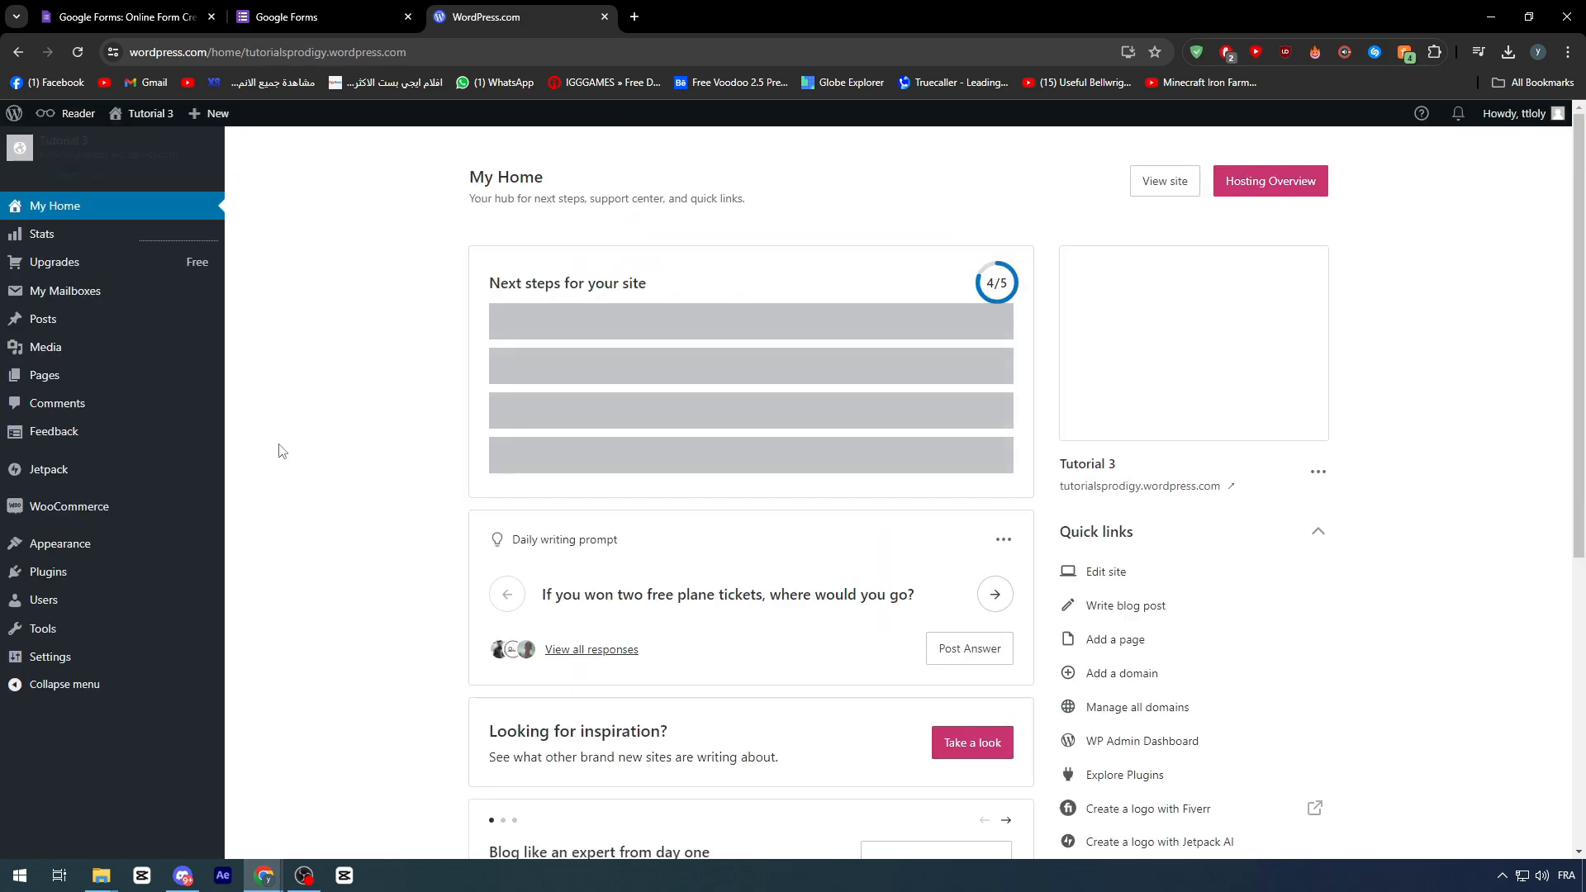
pyautogui.click(89, 634)
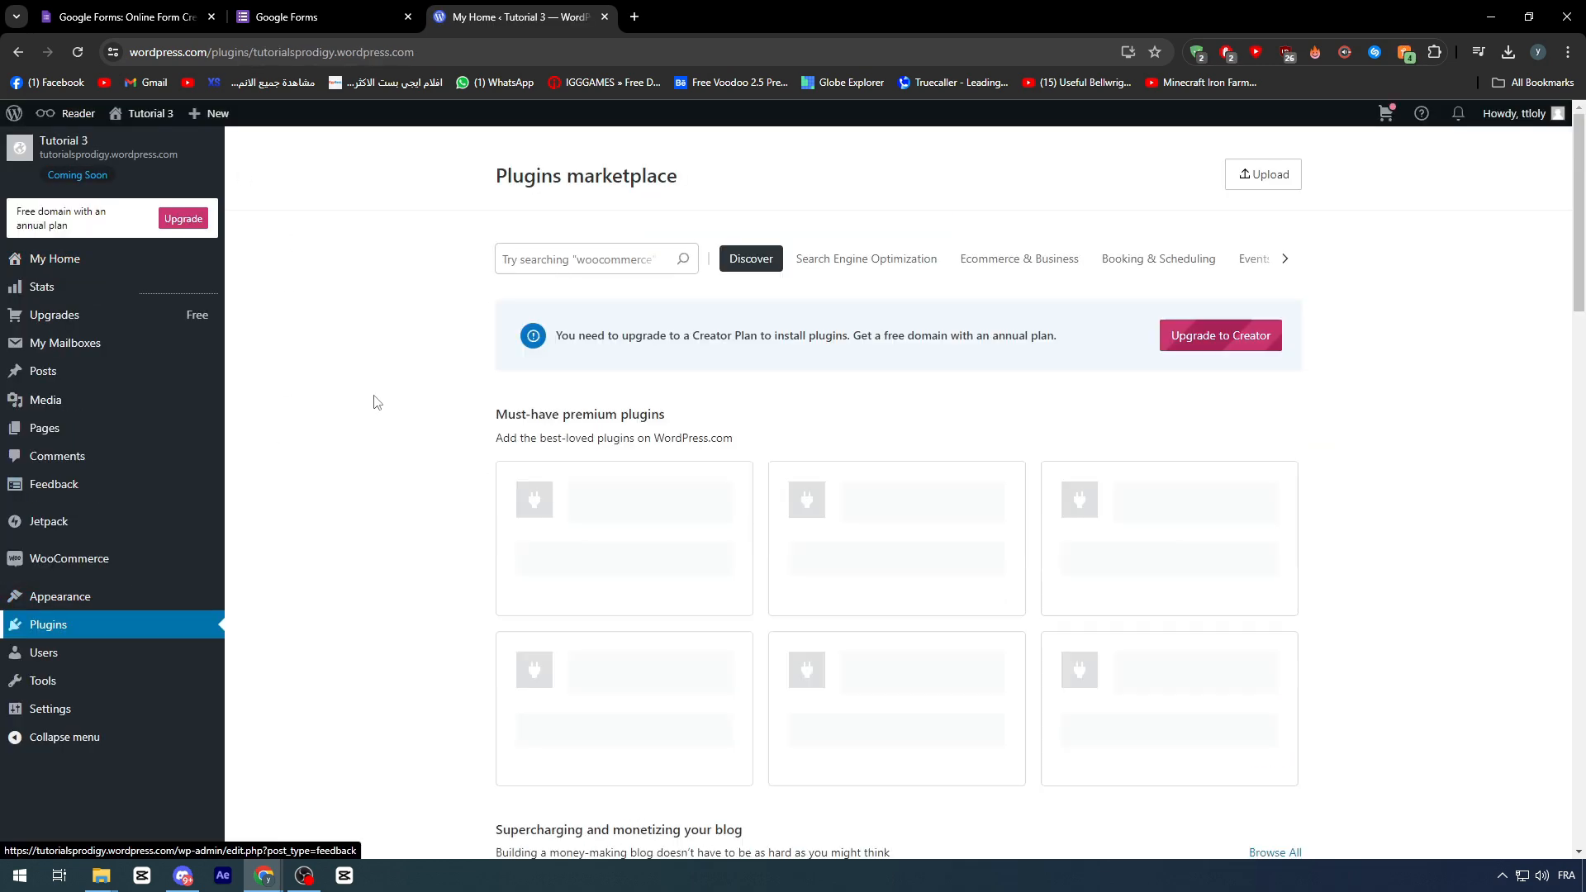
# Search the plugins marketplace for "google form"
pyautogui.click(618, 266)
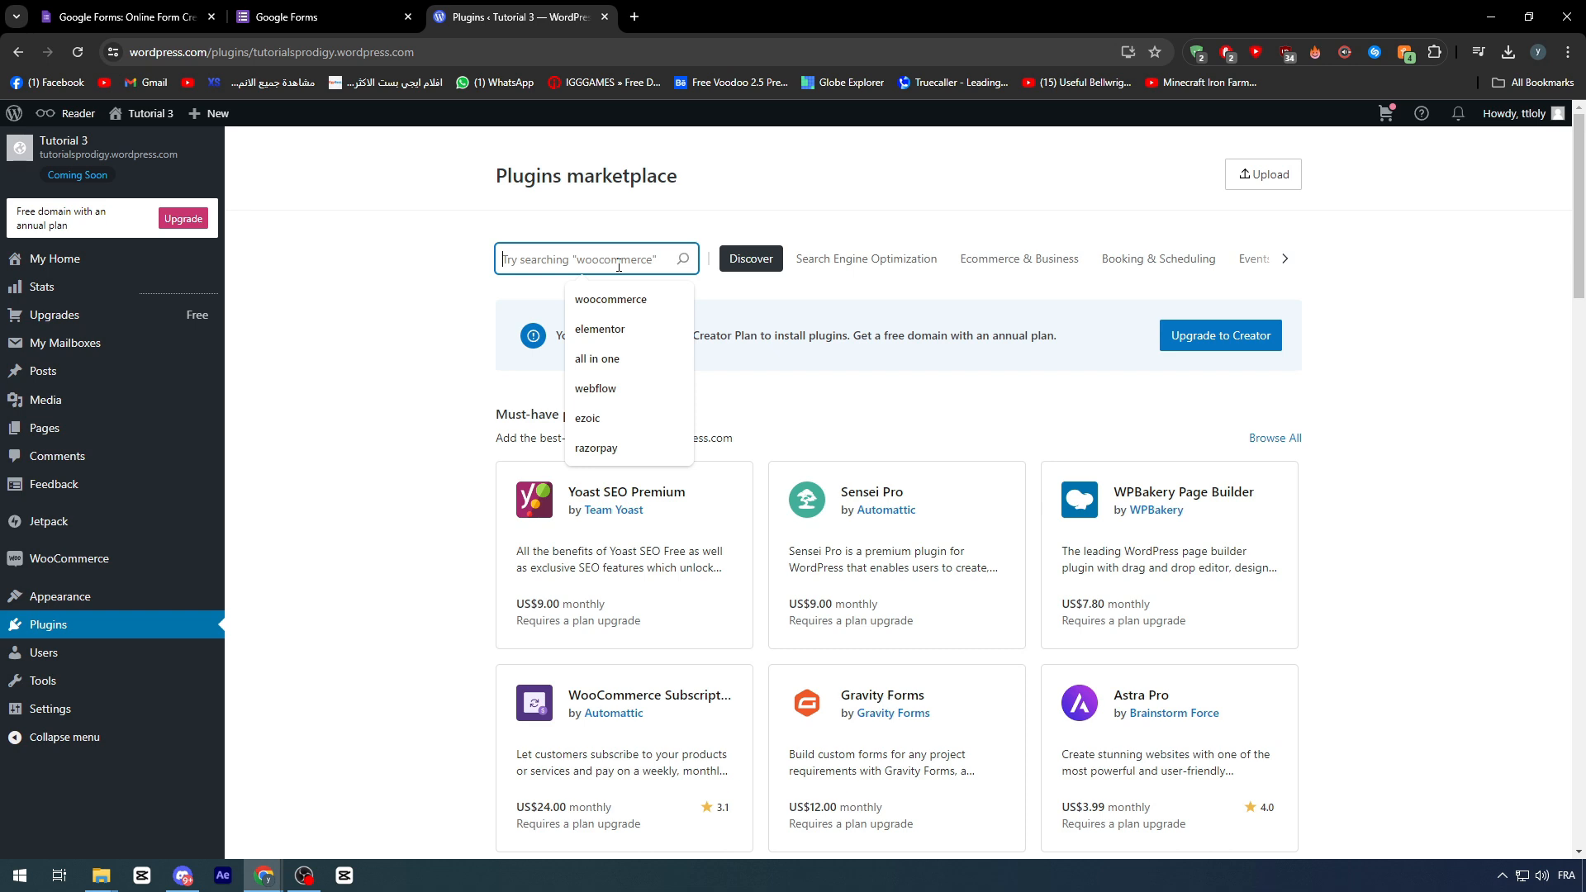
pyautogui.write('google form')
pyautogui.press('Return')
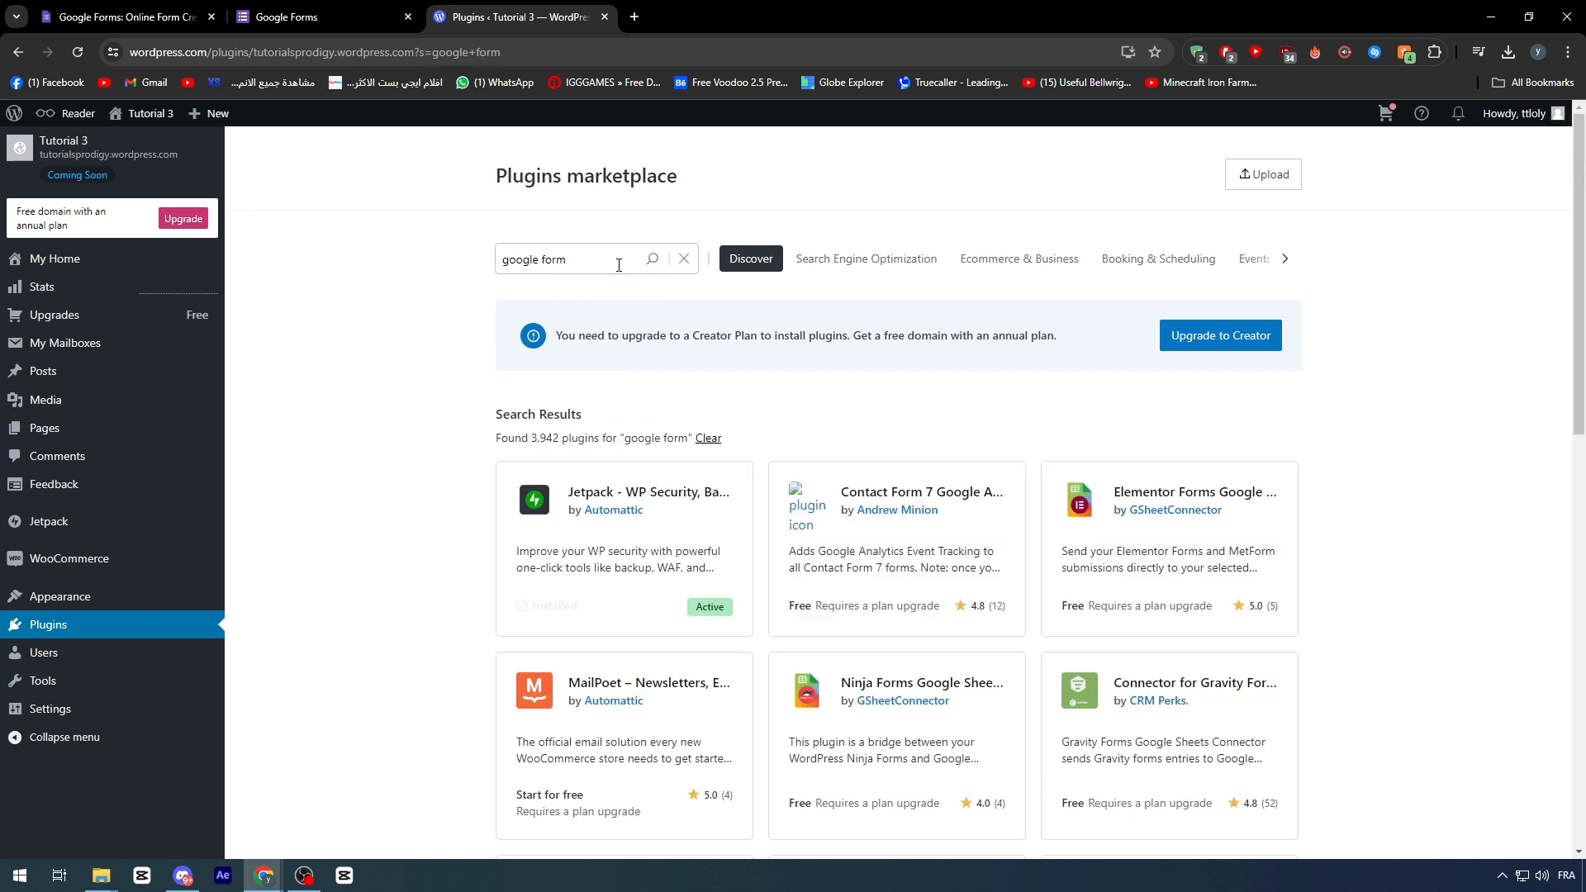
# Open the Google Form Binder plugin and examine its description, last update date, version, plan requirement and related plugins
pyautogui.scroll(-1, 622, 263)
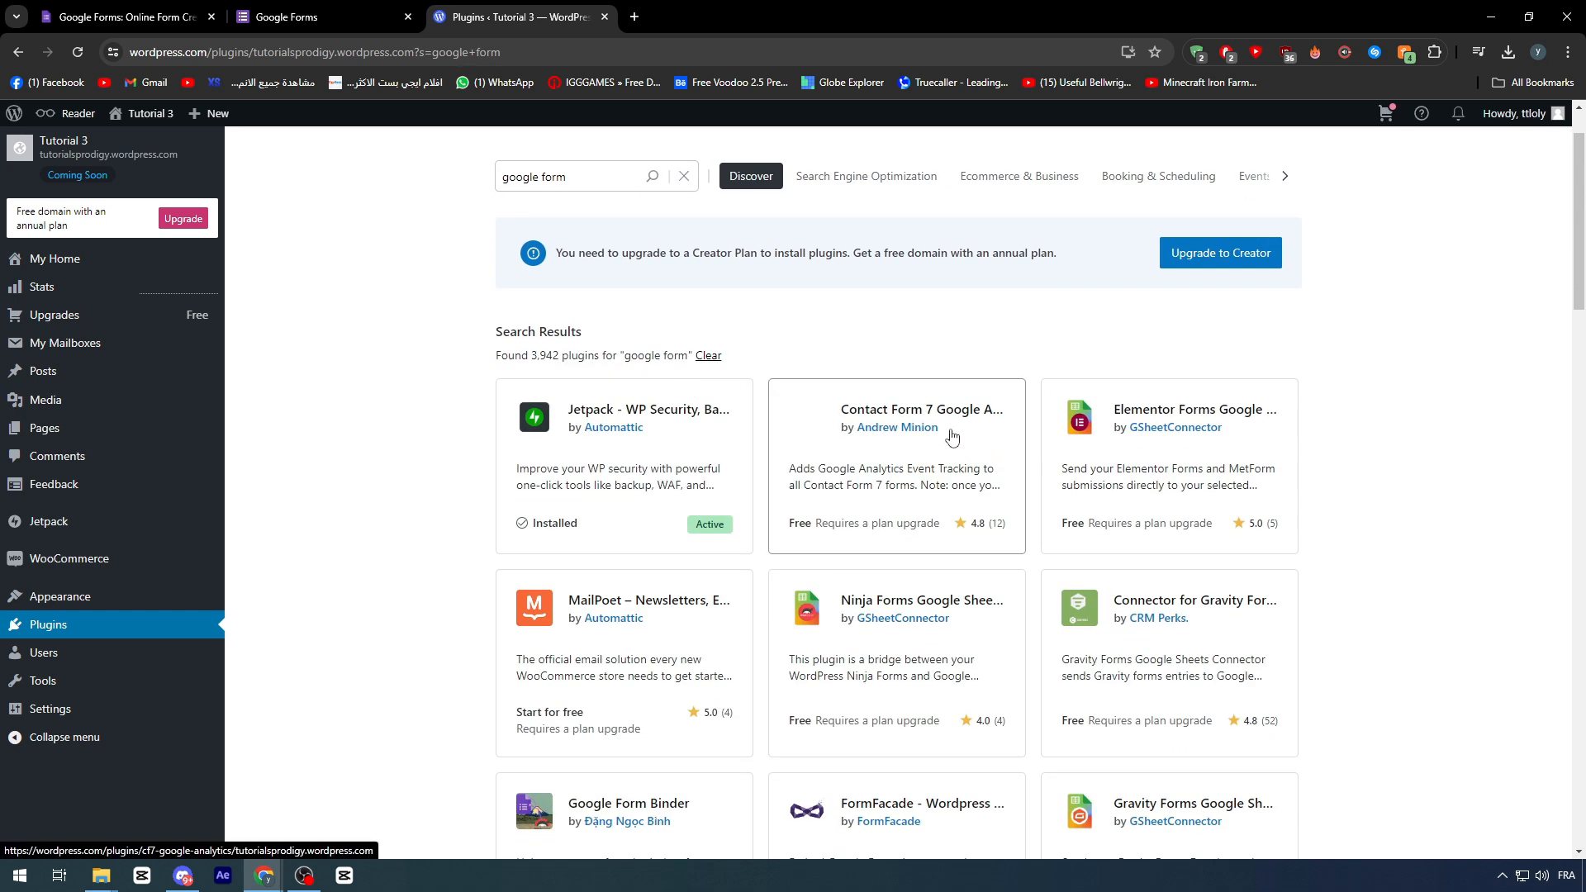
pyautogui.scroll(-4, 995, 428)
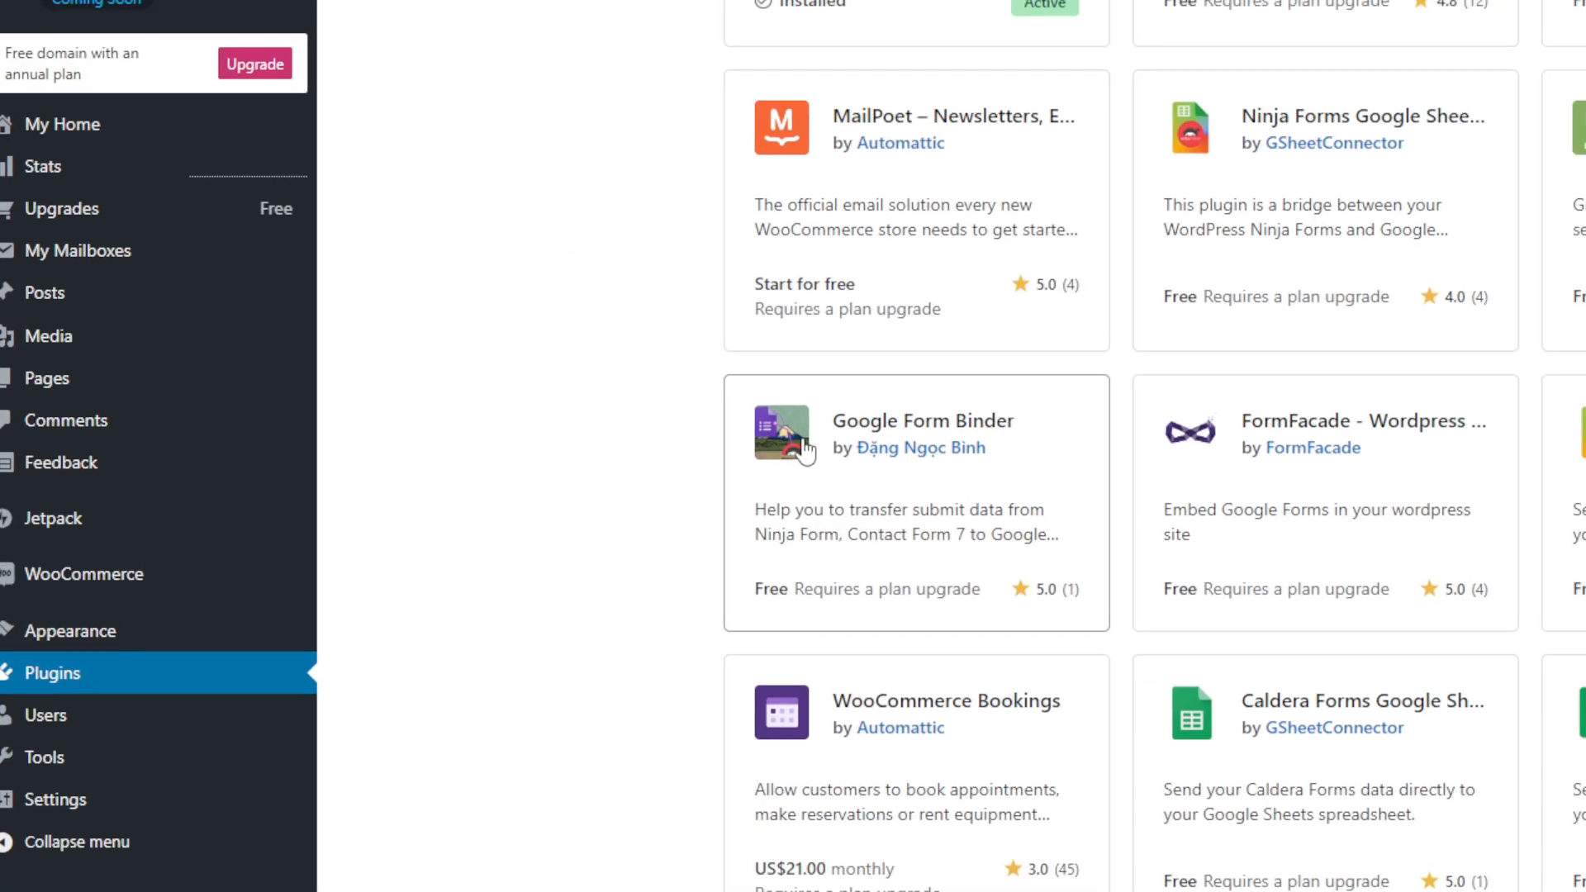
pyautogui.click(548, 468)
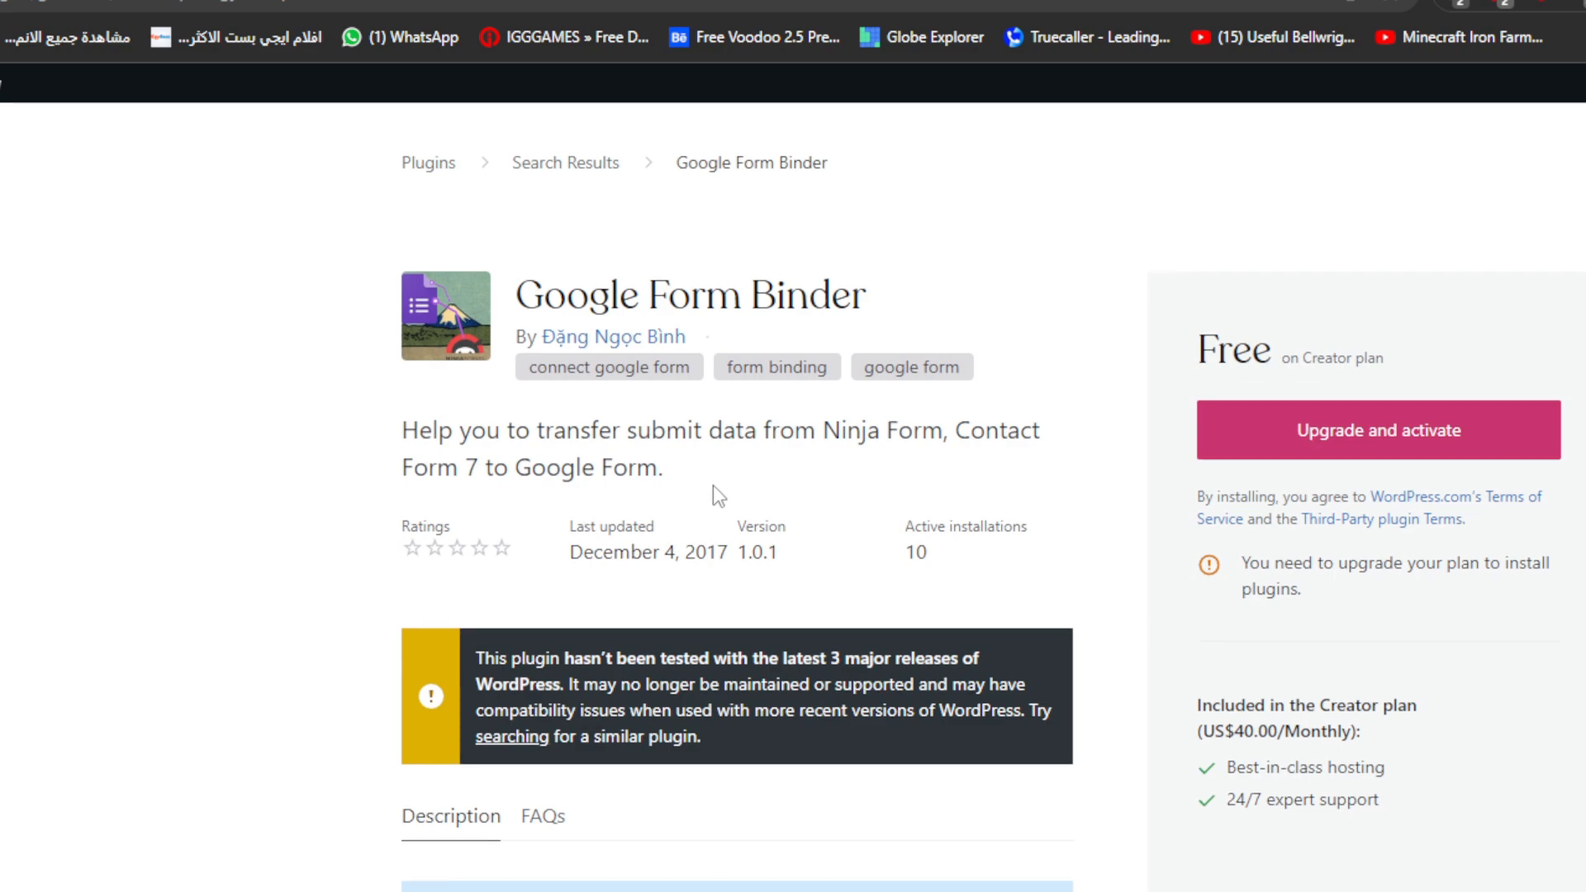
pyautogui.scroll(-3, 714, 487)
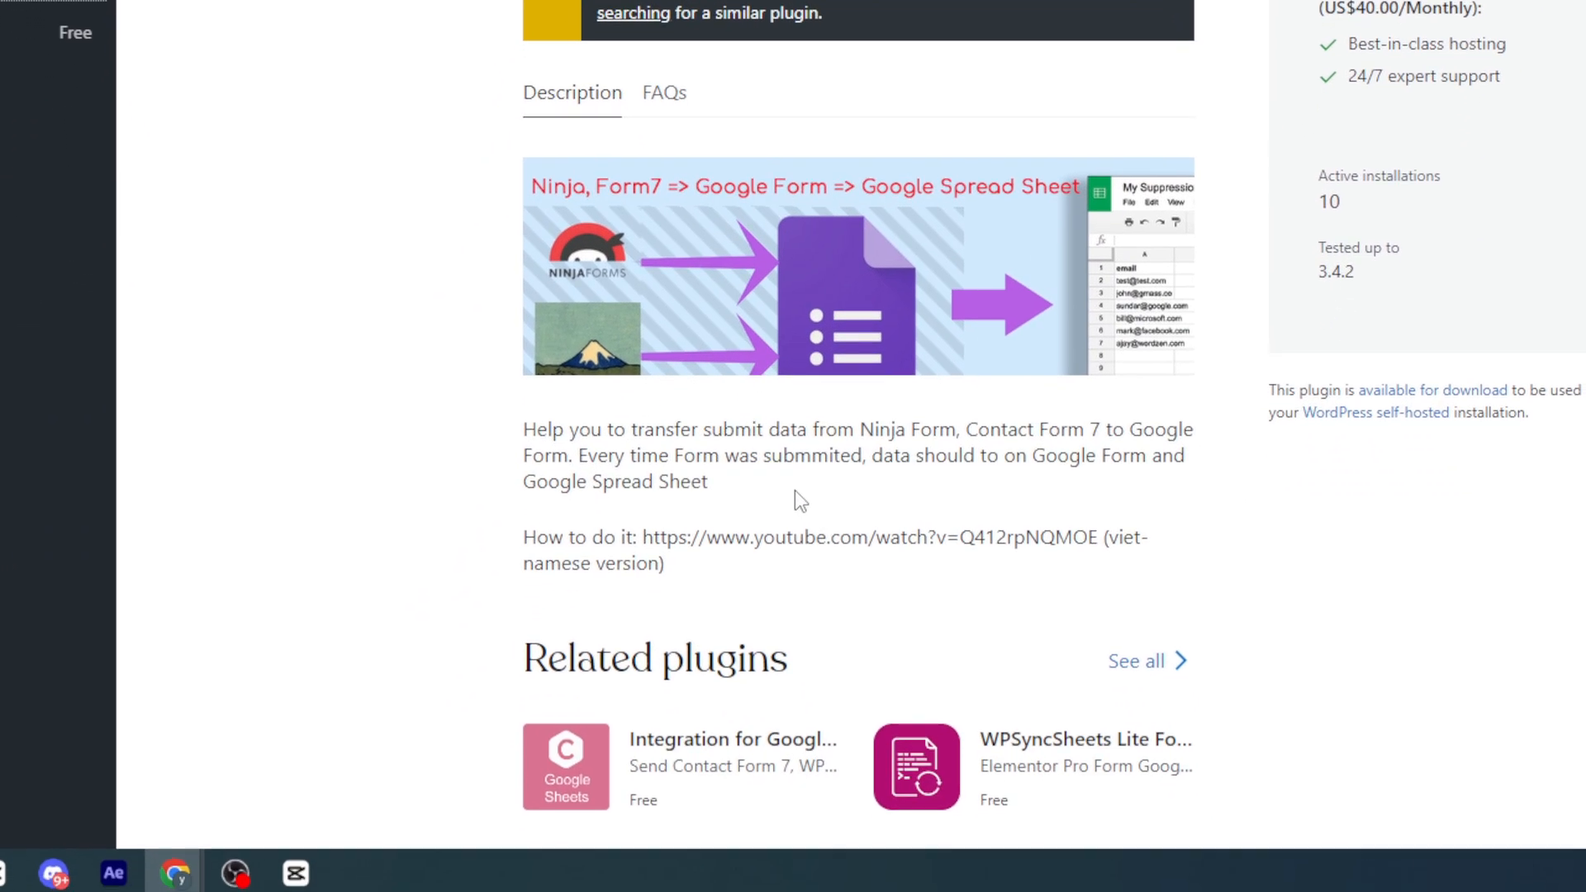
pyautogui.scroll(-1, 795, 489)
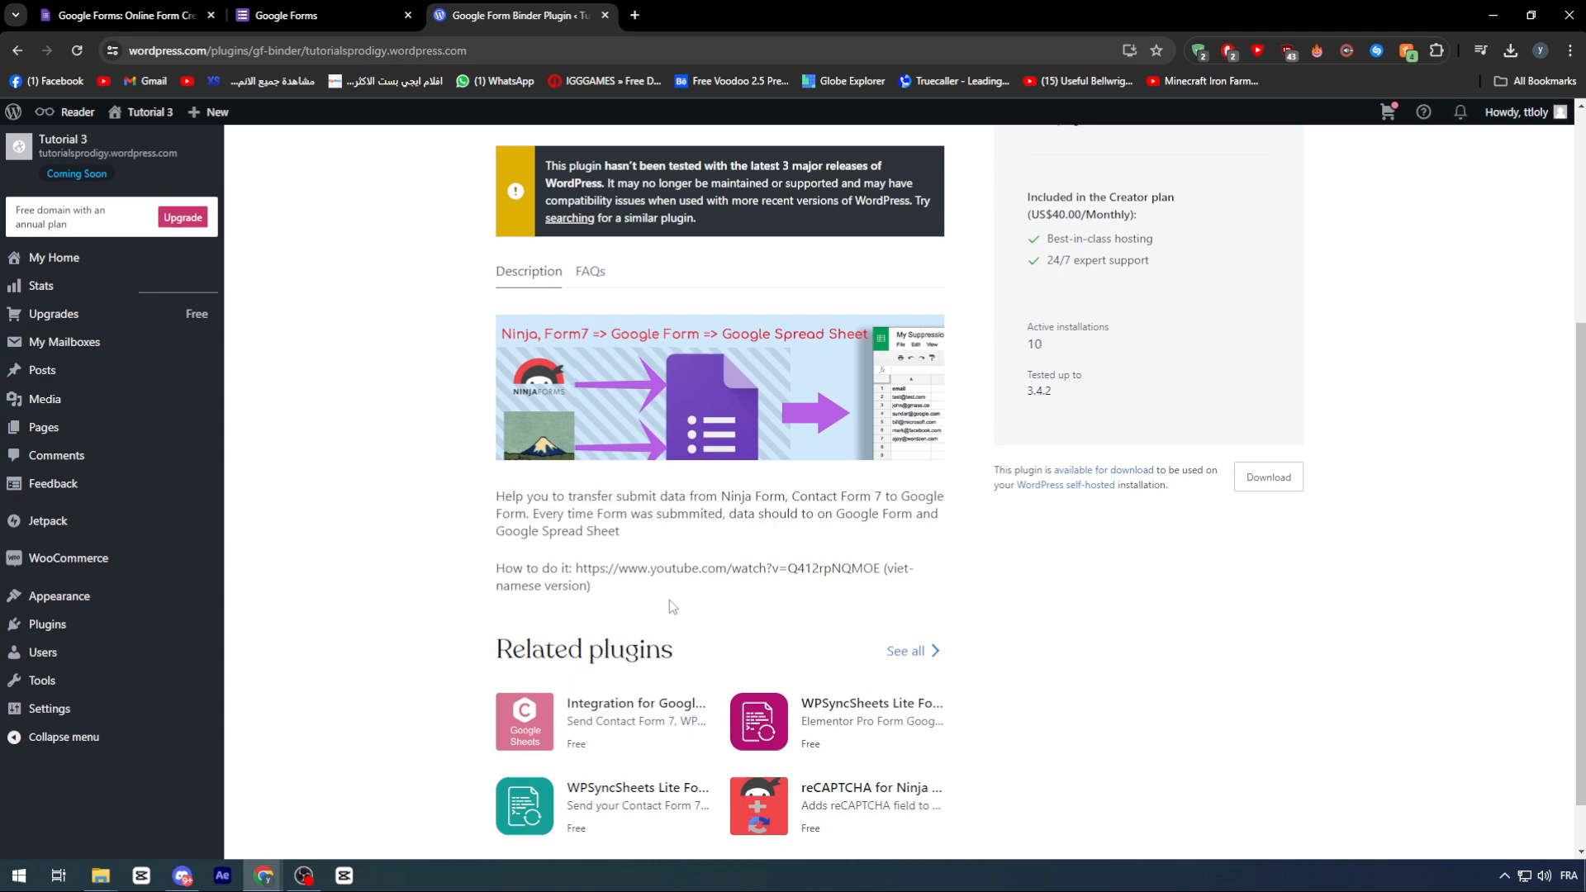
pyautogui.scroll(4, 669, 605)
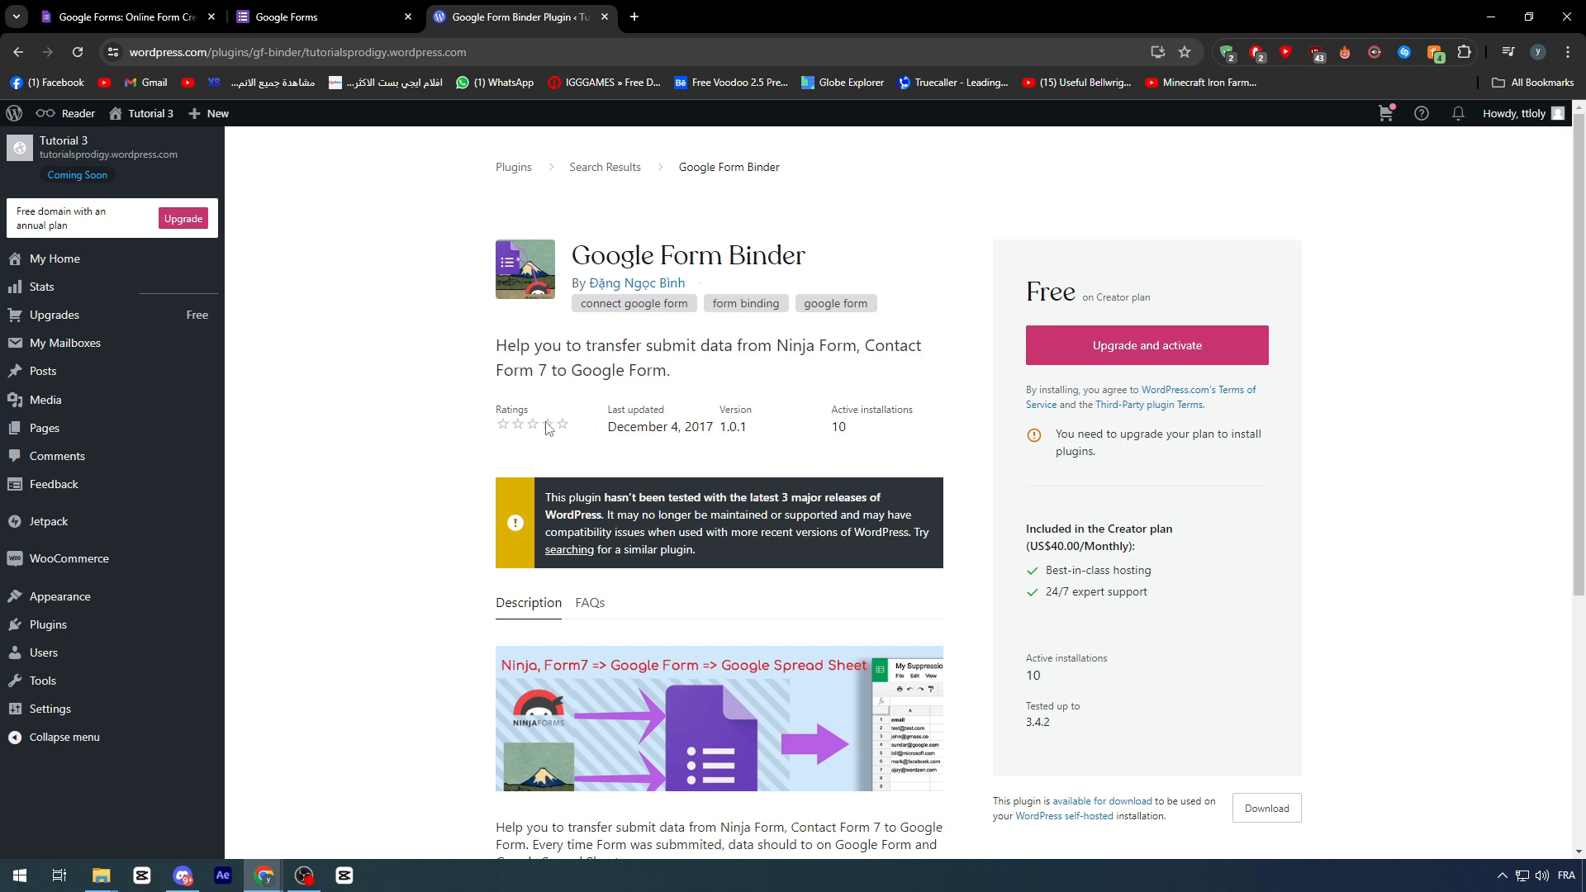
pyautogui.moveTo(617, 430); pyautogui.dragTo(701, 432)
pyautogui.click(701, 432)
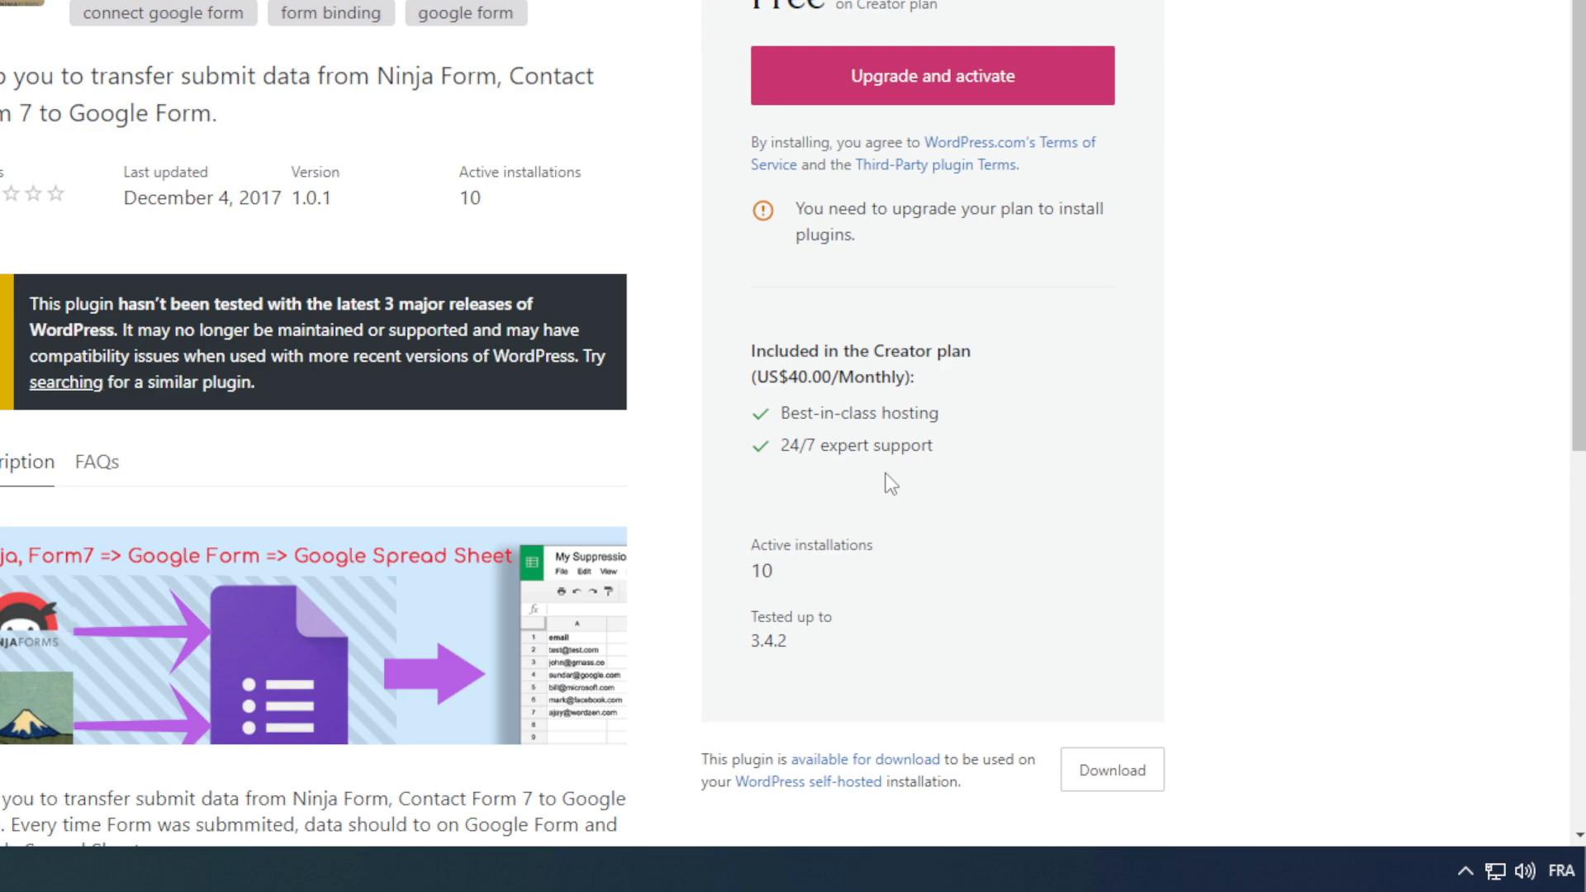
pyautogui.scroll(-7, 376, 471)
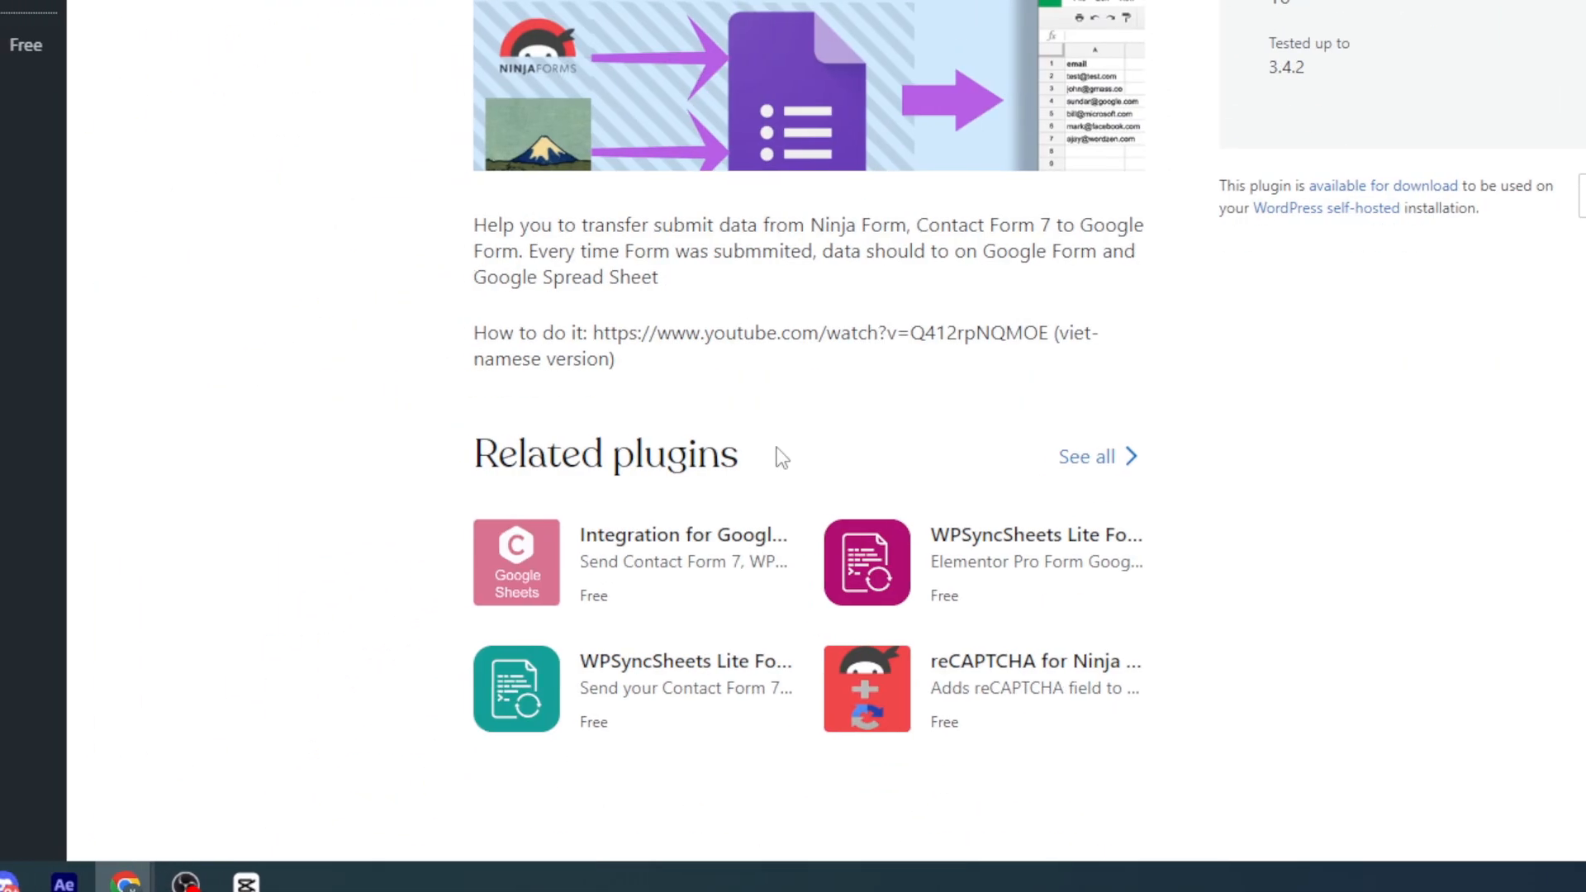
pyautogui.scroll(4, 786, 447)
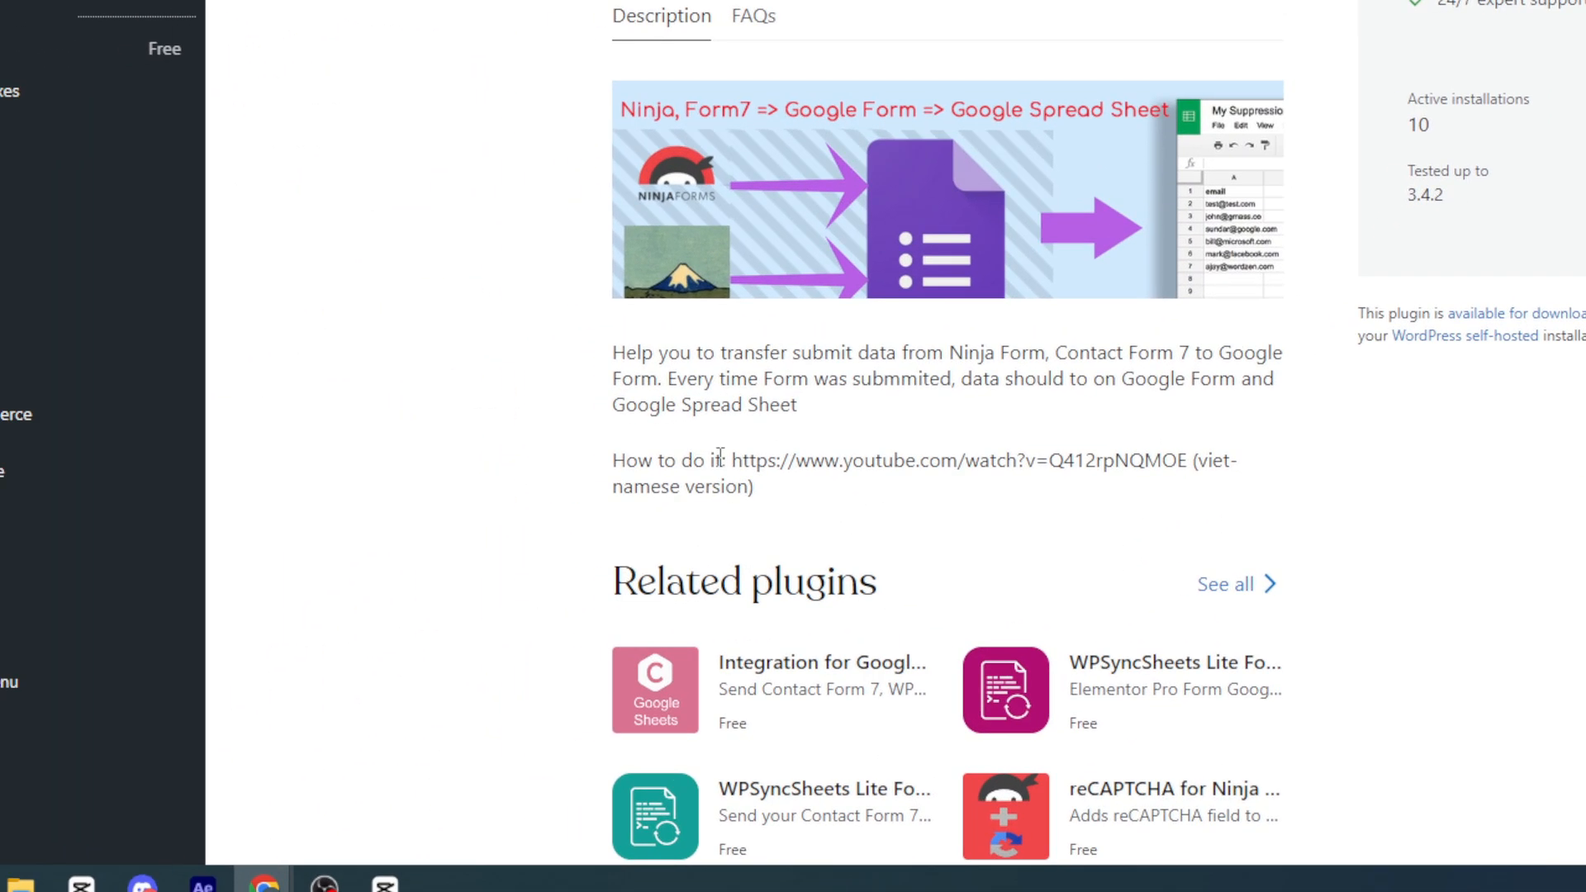
pyautogui.scroll(3, 782, 448)
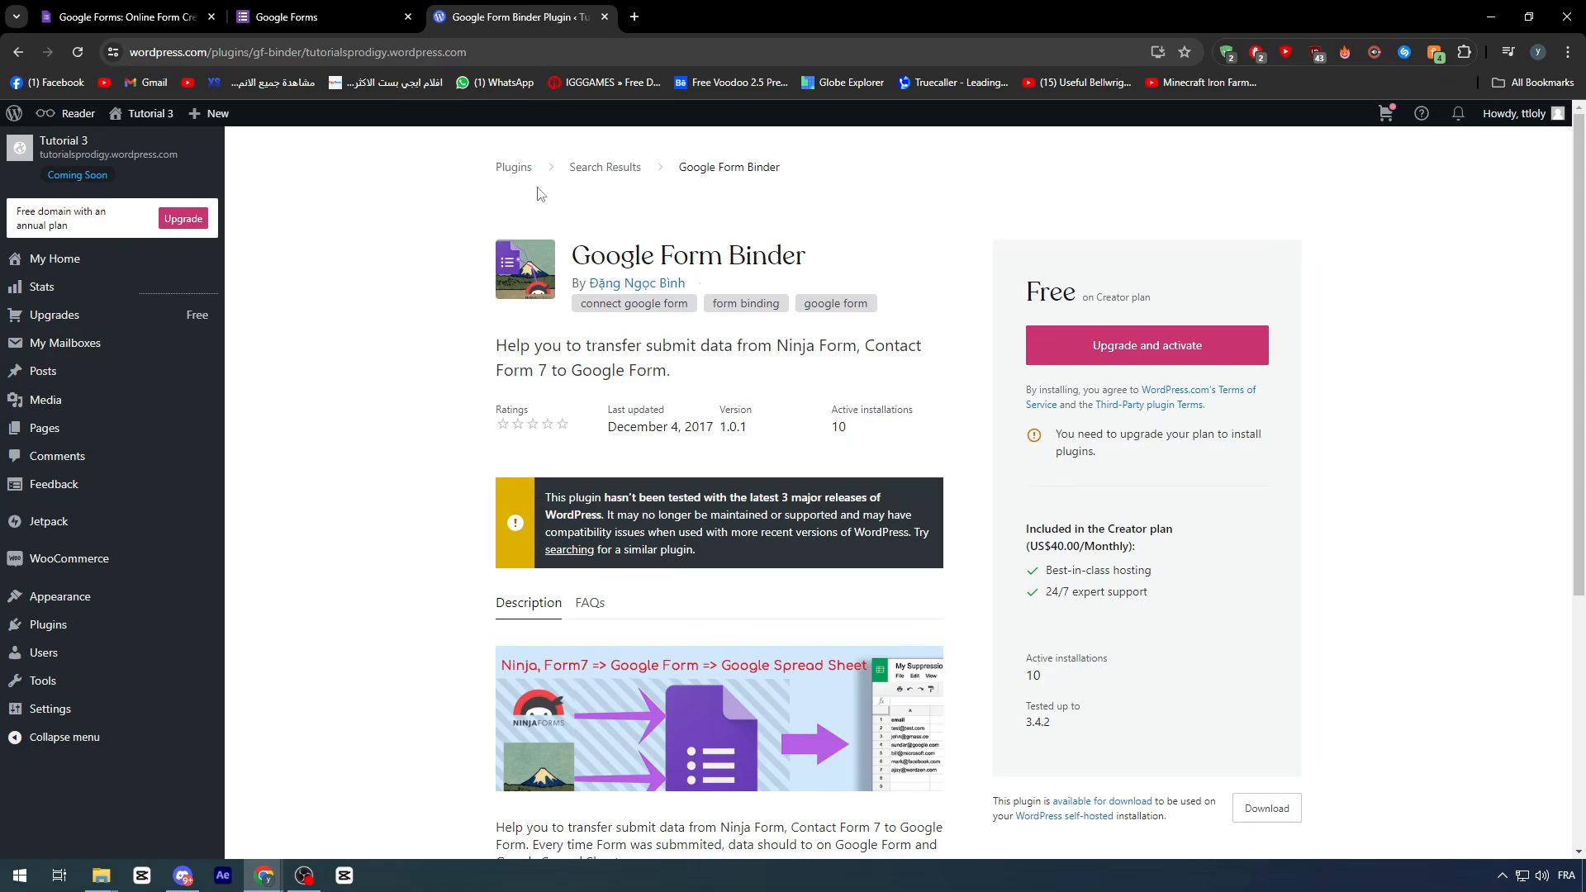
# Return to the "google form" search results, look through them and search the marketplace for "g suite" instead
pyautogui.click(578, 167)
pyautogui.scroll(-2, 438, 353)
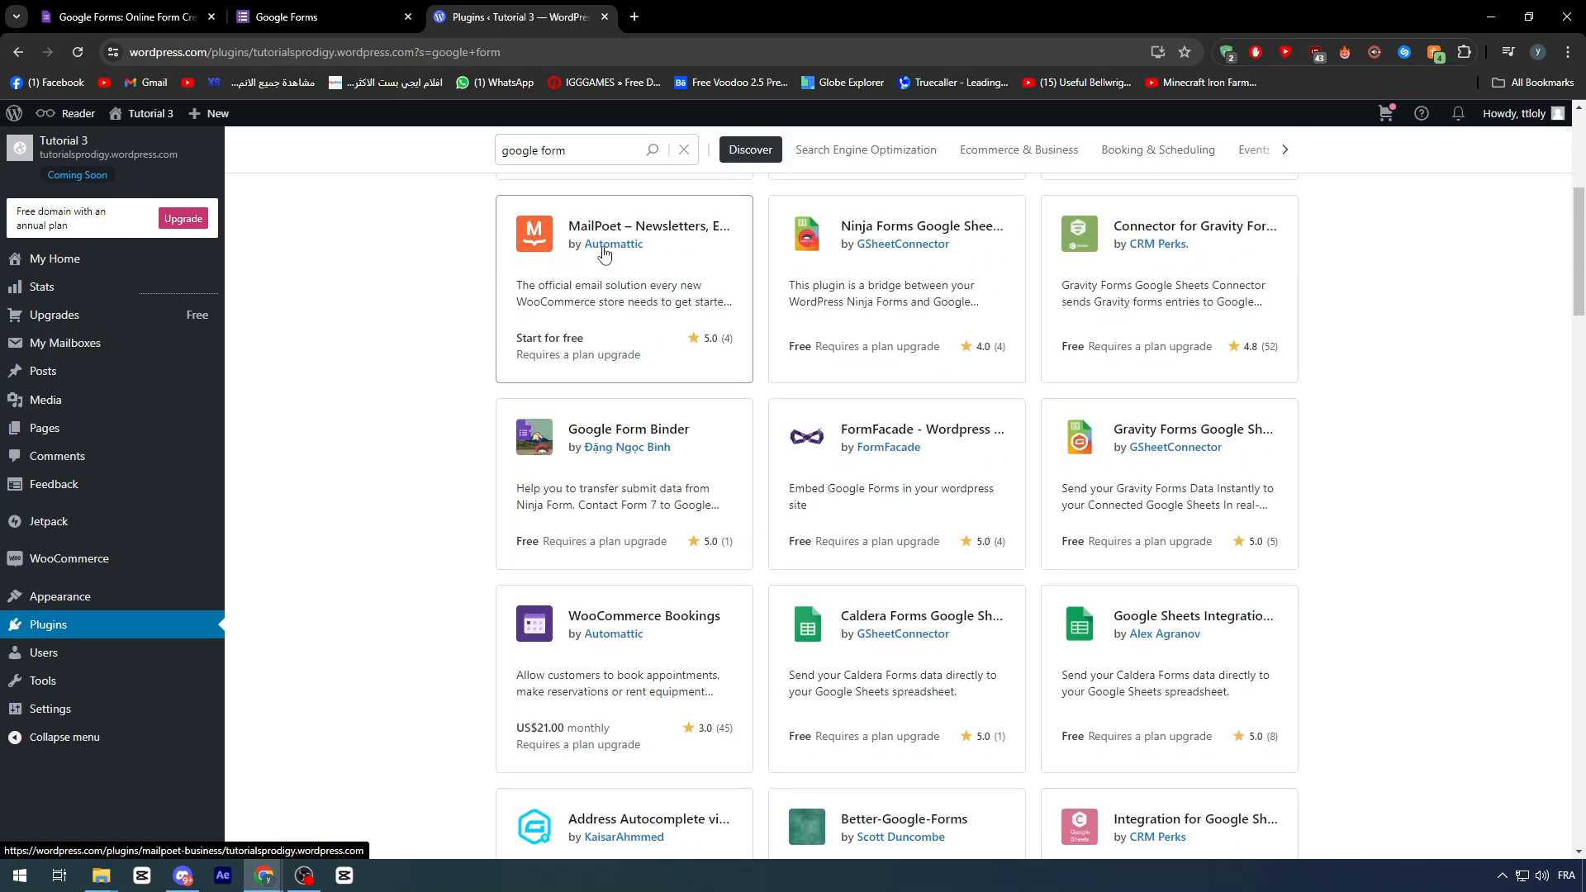
pyautogui.scroll(4, 439, 353)
pyautogui.scroll(-2, 432, 438)
pyautogui.scroll(2, 439, 482)
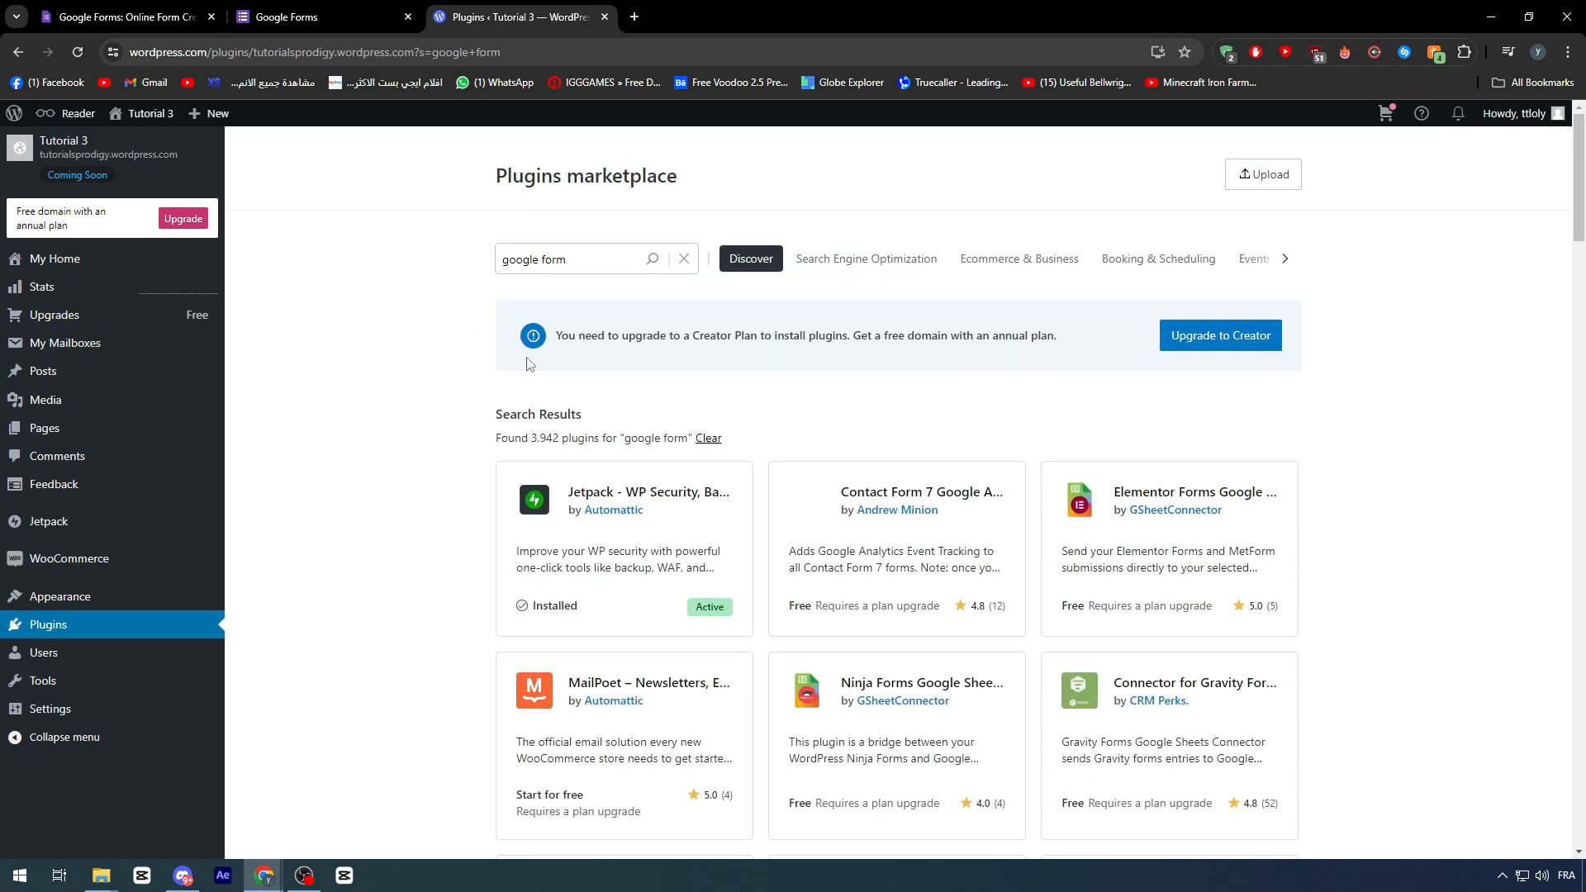
pyautogui.click(585, 260)
pyautogui.hotkey('ctrl', 'a')
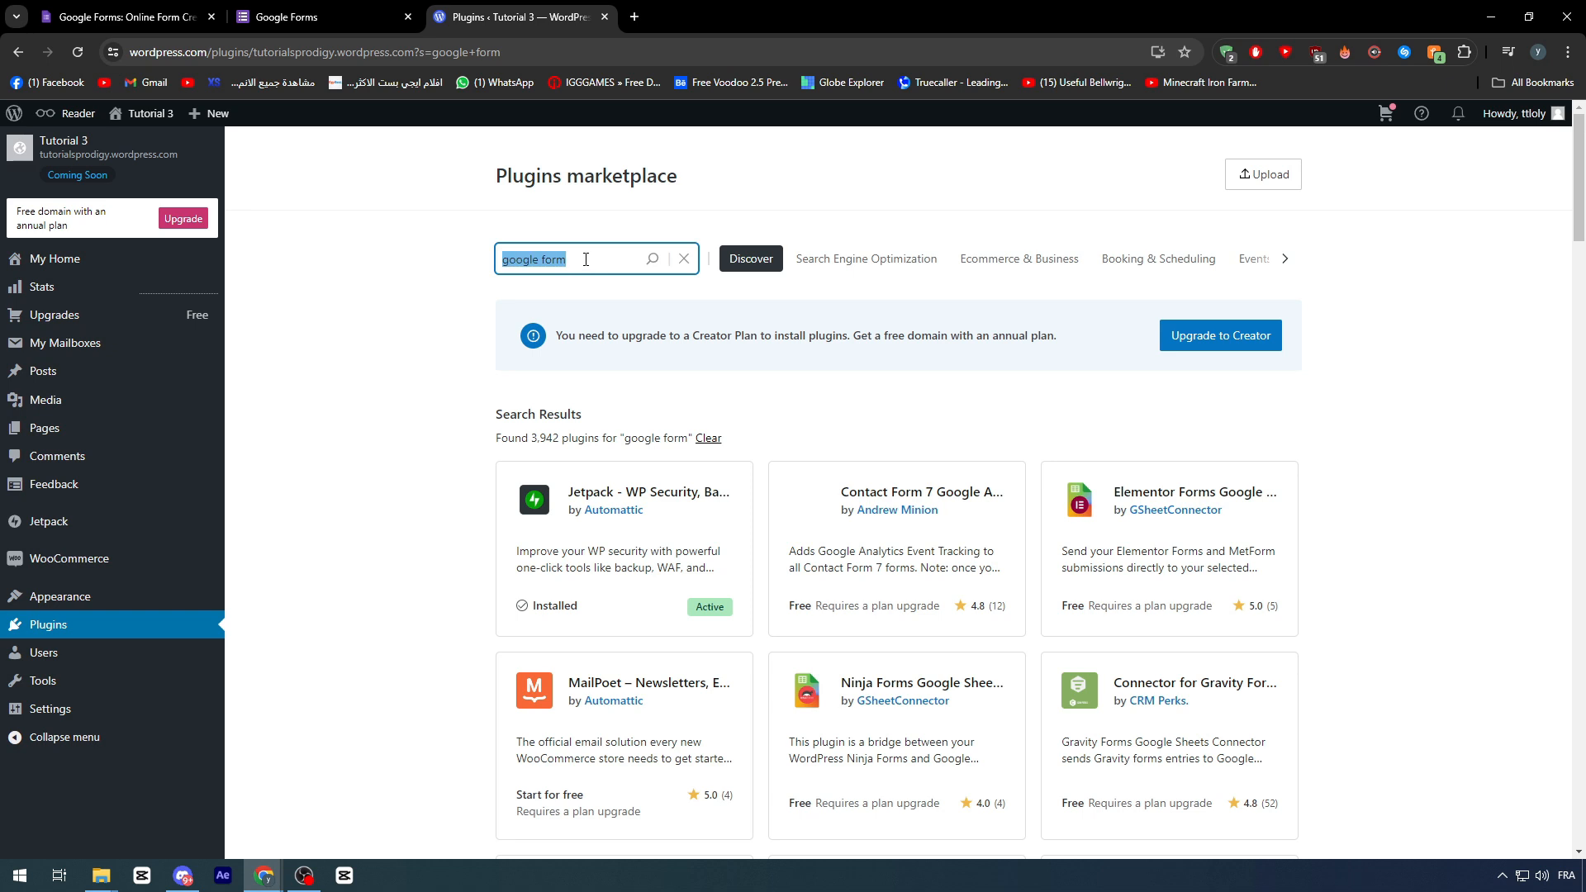
pyautogui.write('g suite')
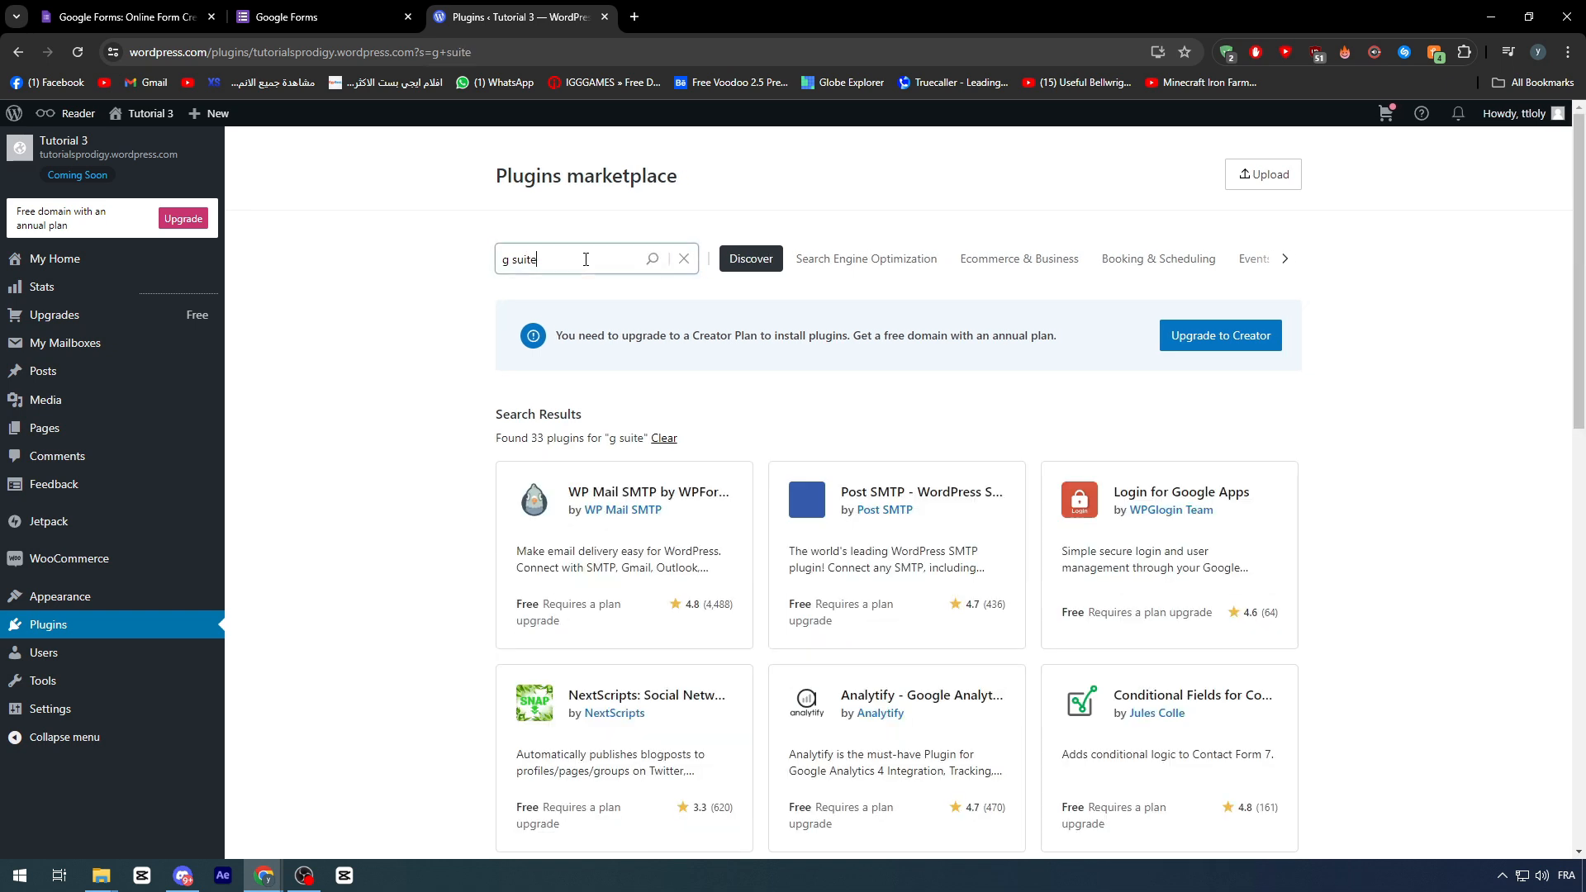
# Replace the plugin search term with "google kit"
pyautogui.doubleClick(591, 260)
pyautogui.write('google')
pyautogui.hotkey('ctrl', 'a')
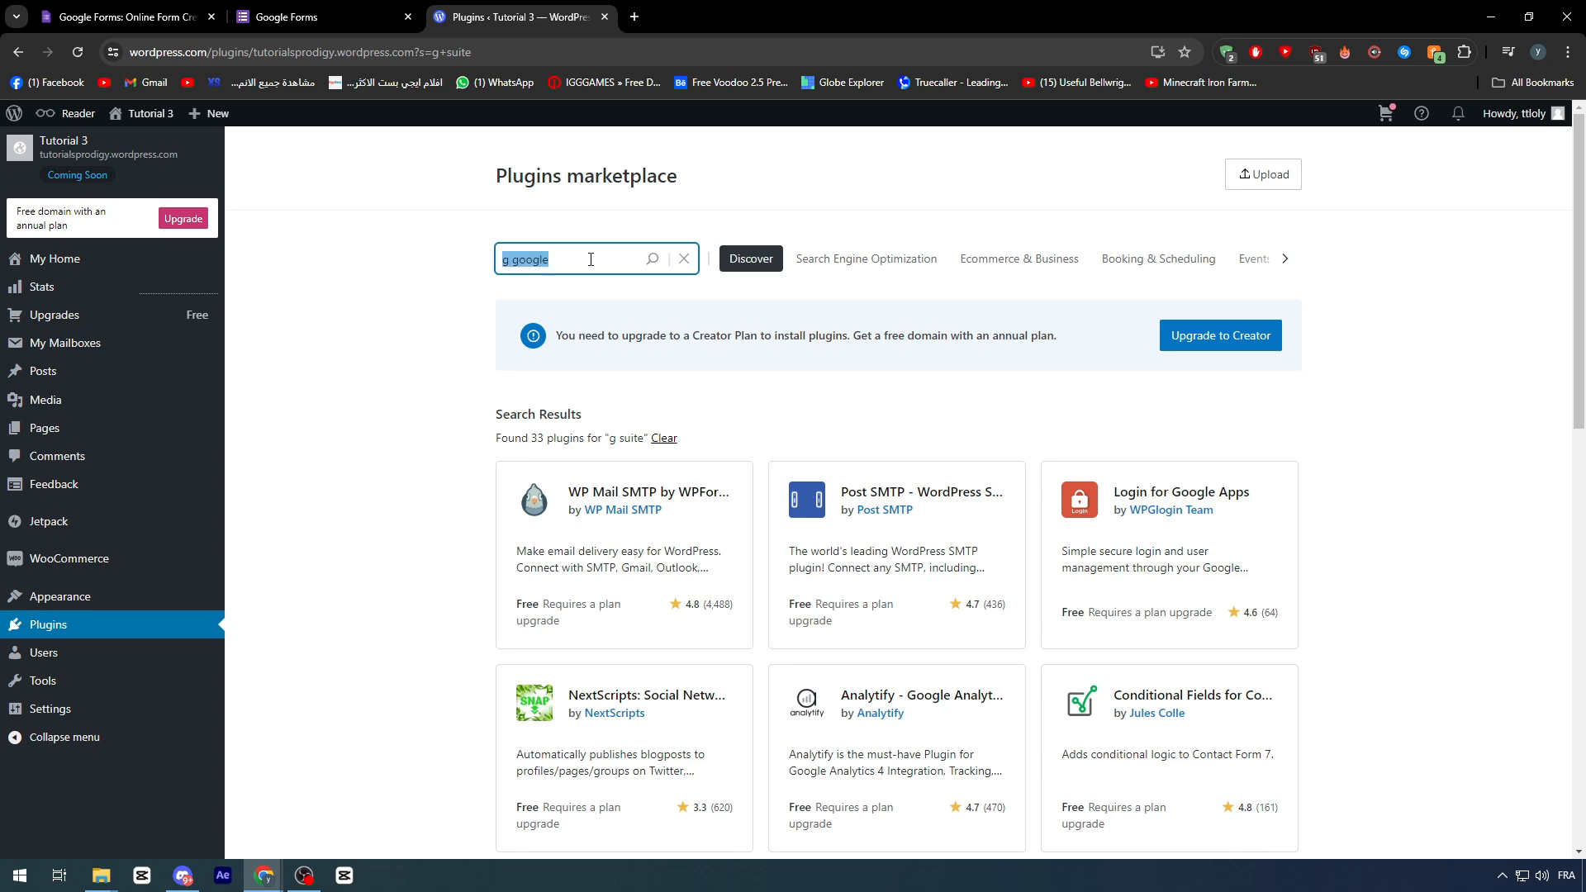
pyautogui.write('google kit')
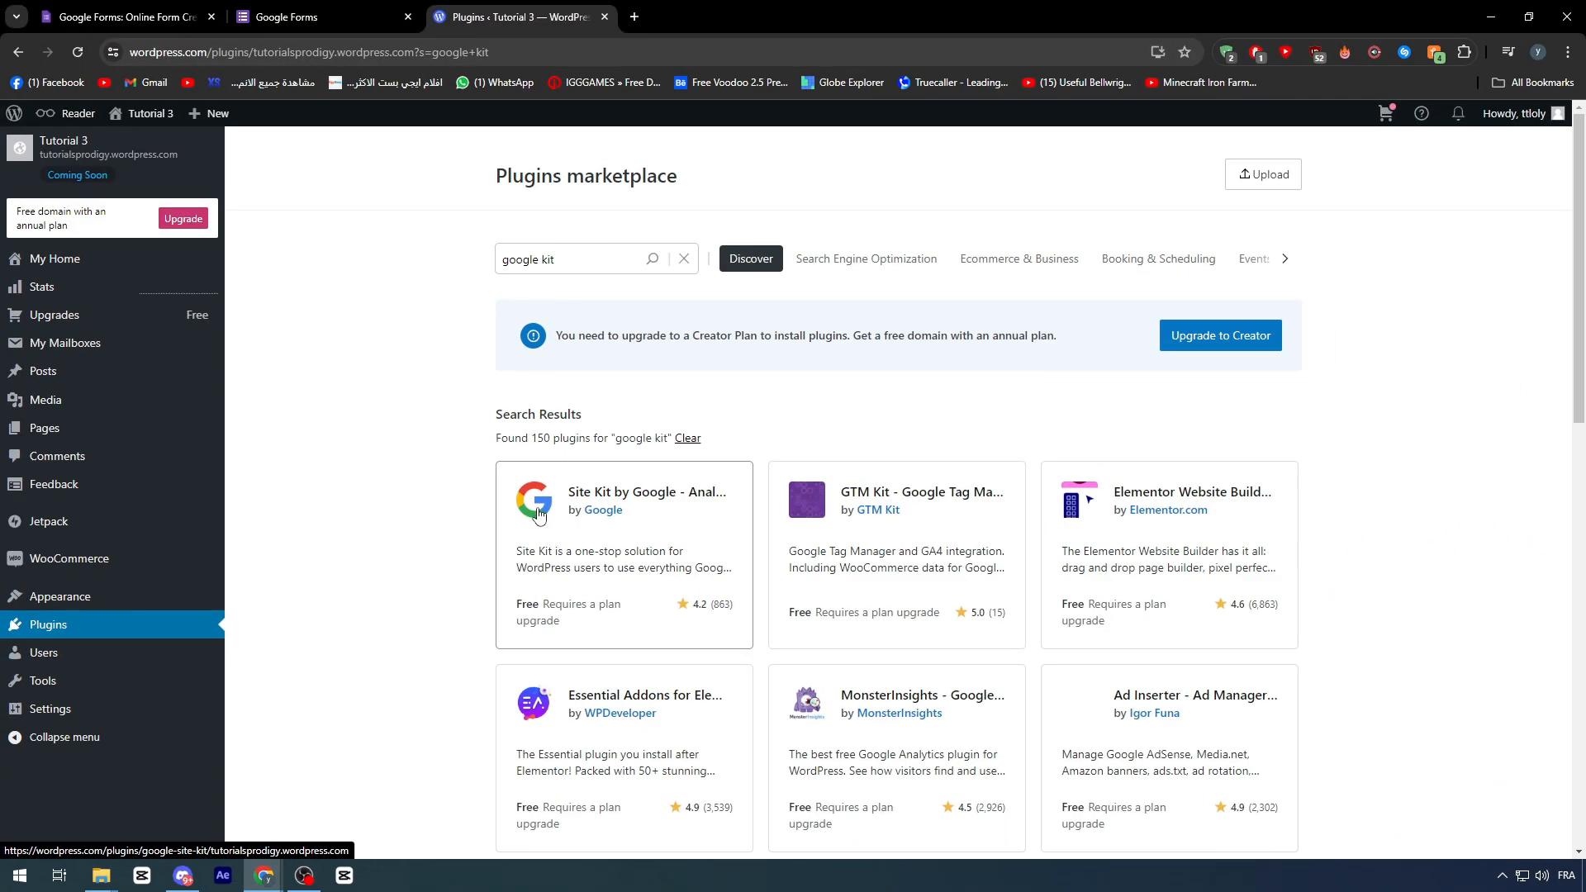
# Open the Site Kit by Google plugin and examine its description and supported Google tools
pyautogui.click(796, 456)
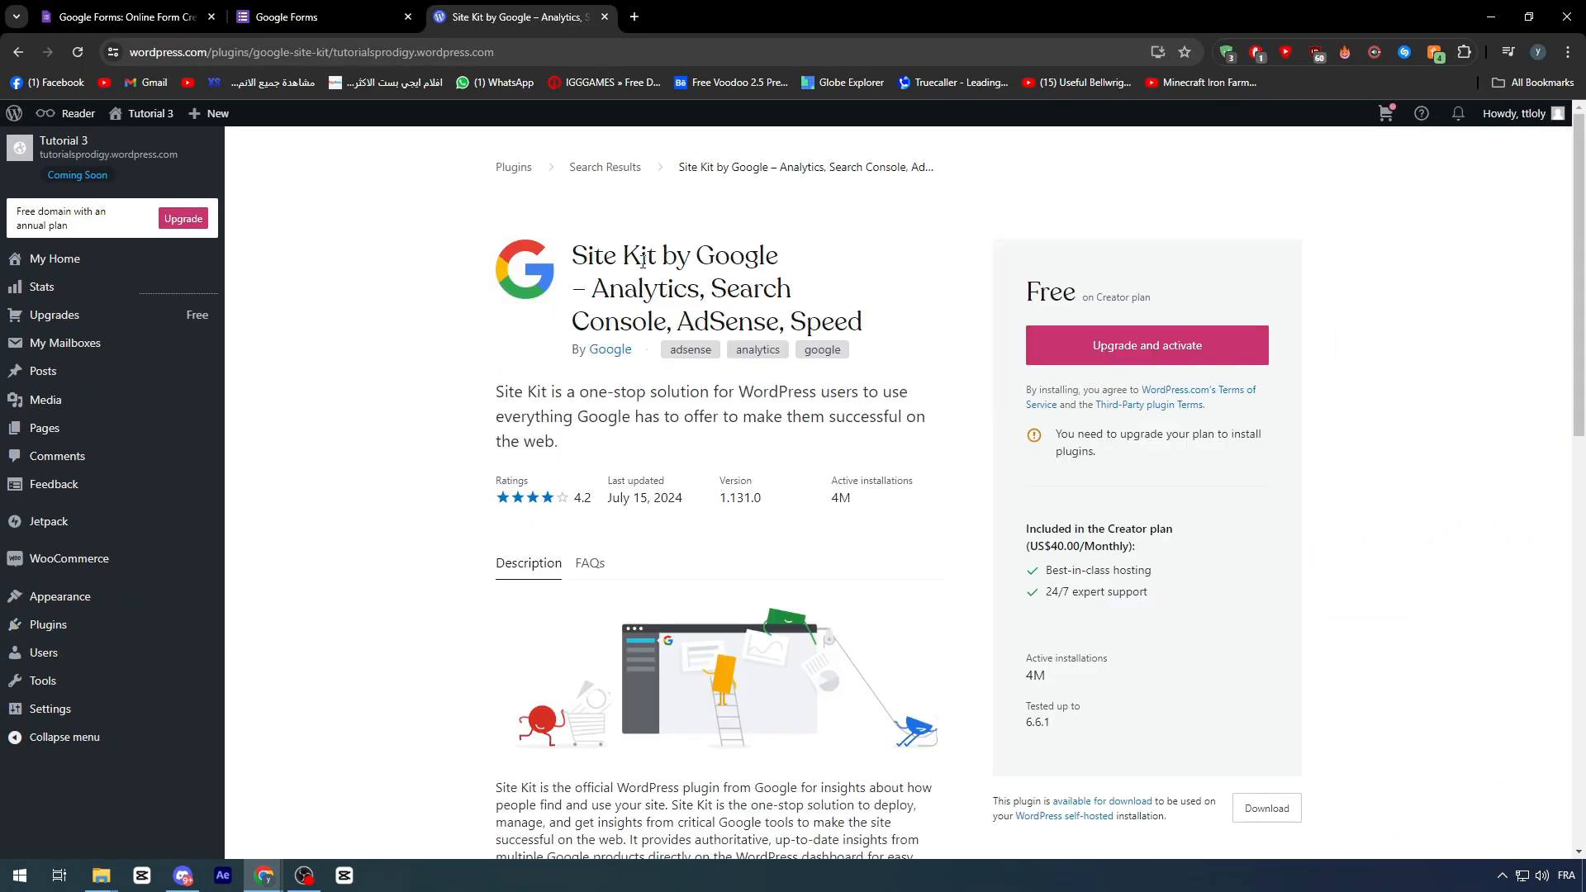
pyautogui.scroll(-4, 694, 355)
pyautogui.scroll(4, 756, 346)
pyautogui.scroll(-10, 584, 354)
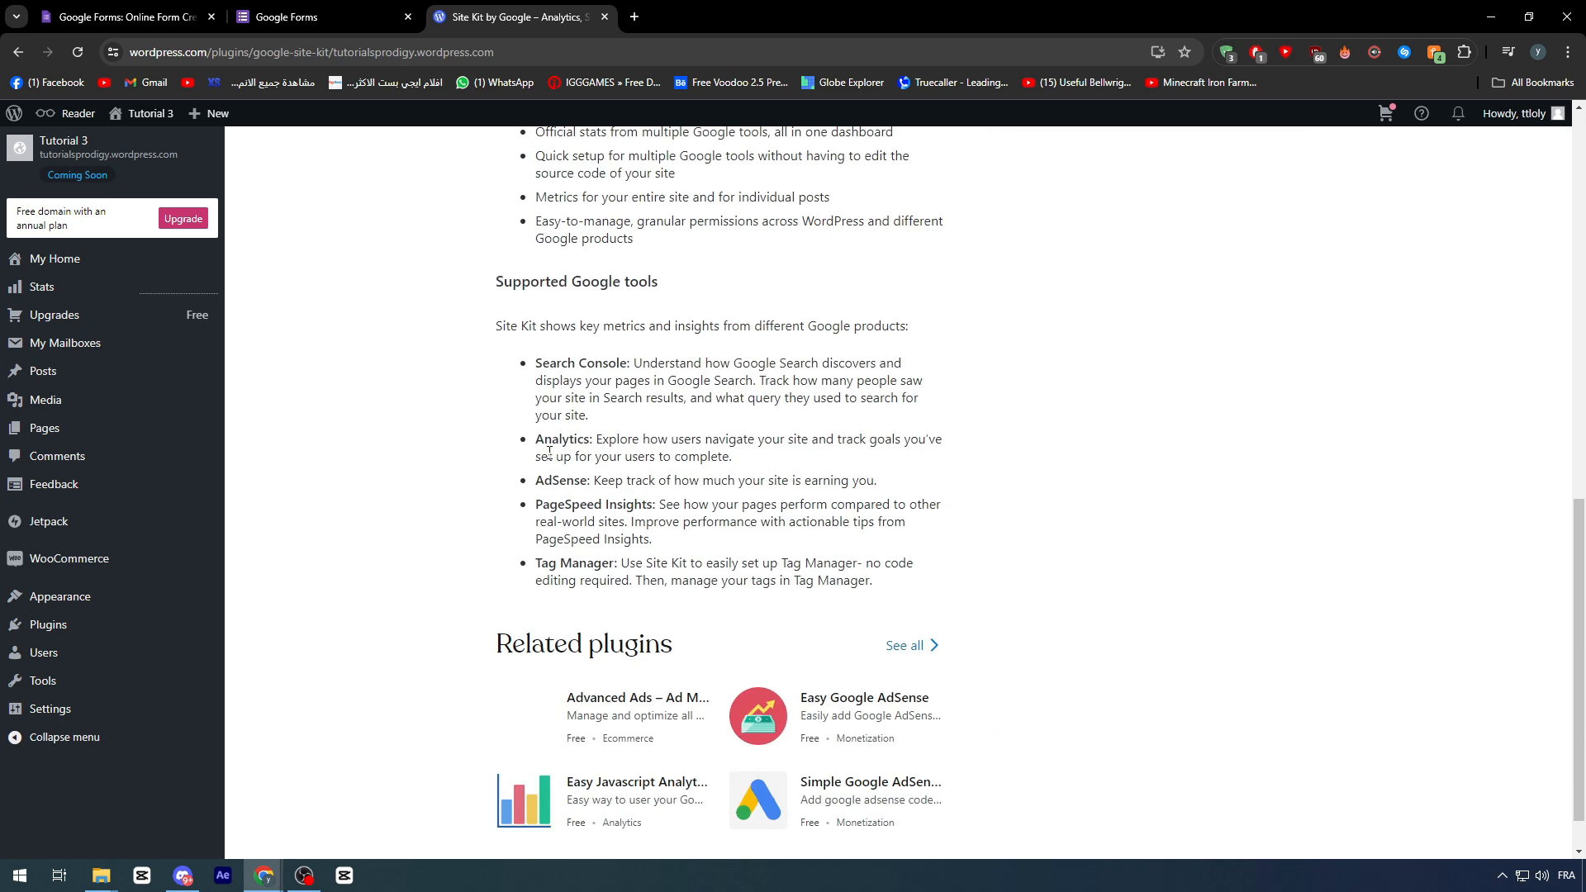
# Look through all plugins related to Site Kit by Google and return to its plugin page, checking the Google Forms home page as well
pyautogui.scroll(-1, 549, 452)
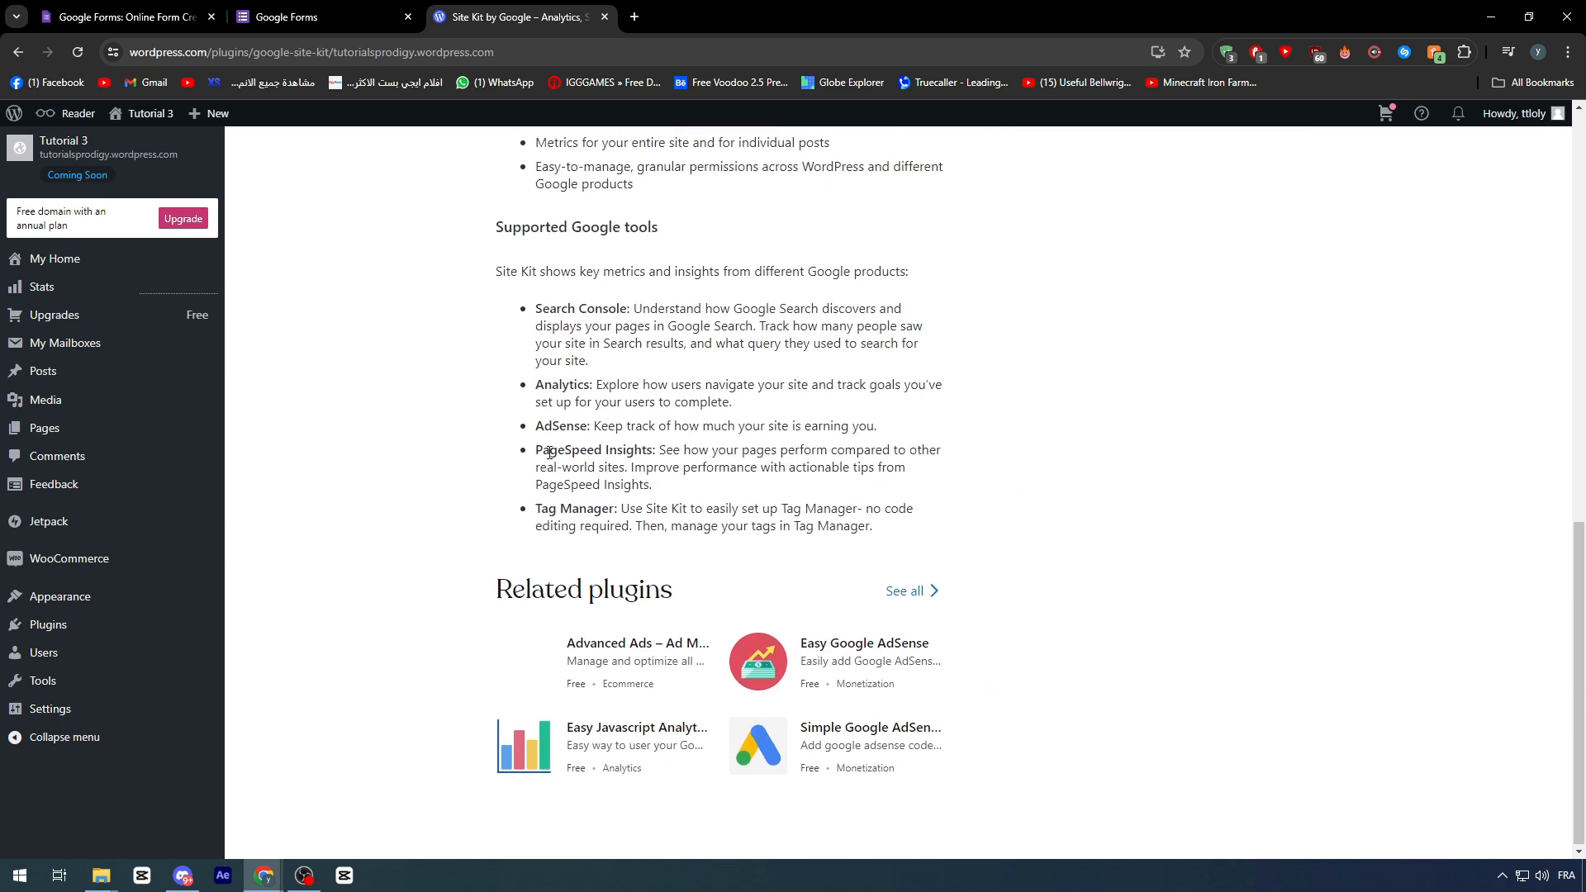
pyautogui.click(925, 590)
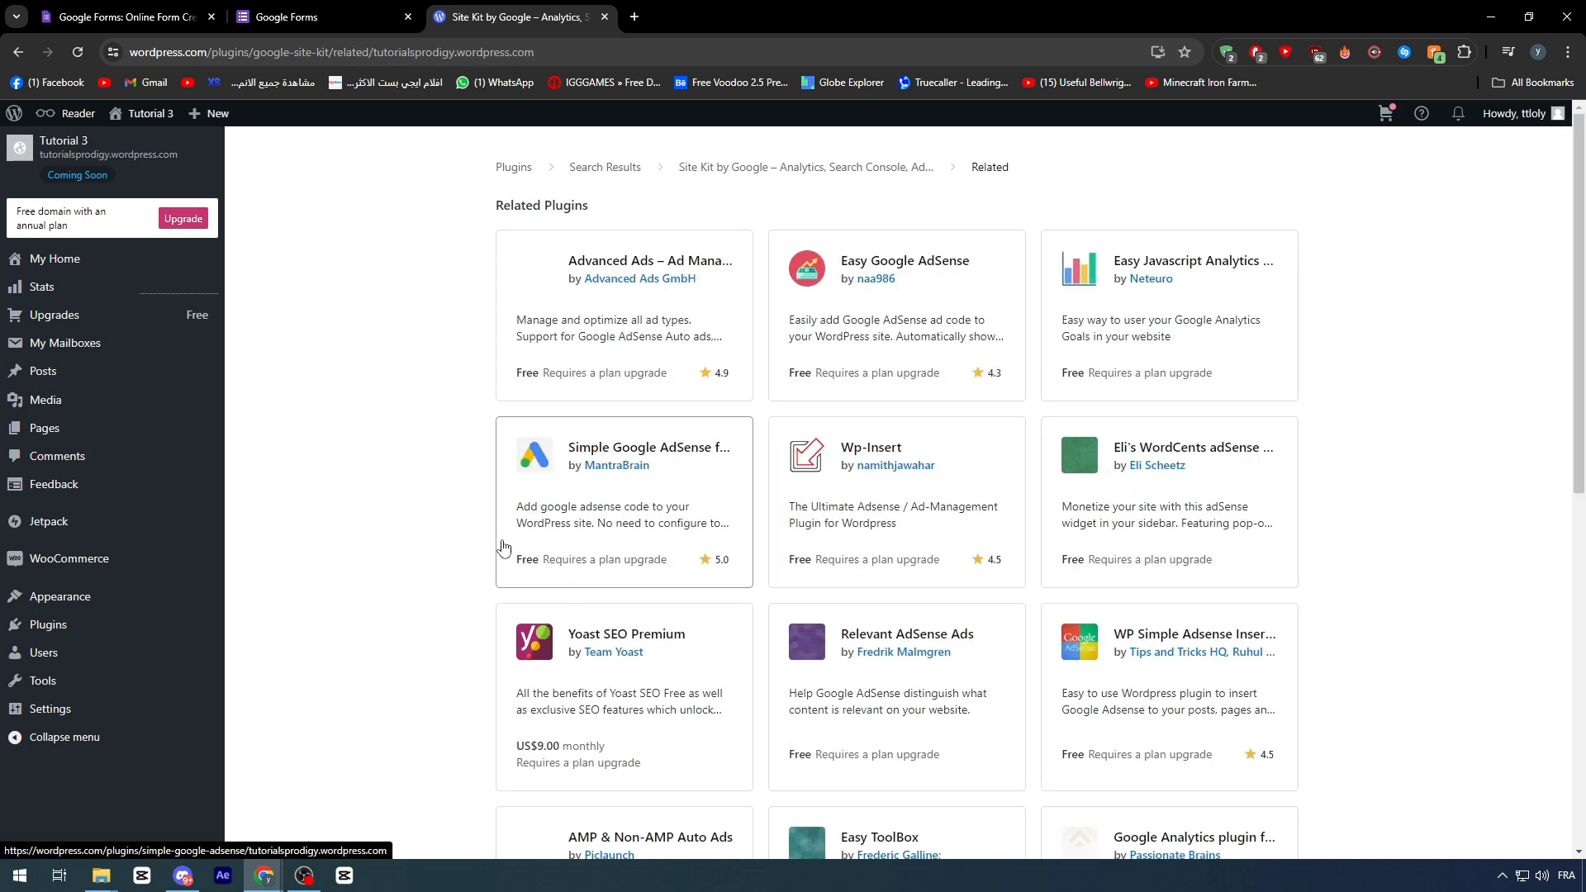
pyautogui.click(792, 170)
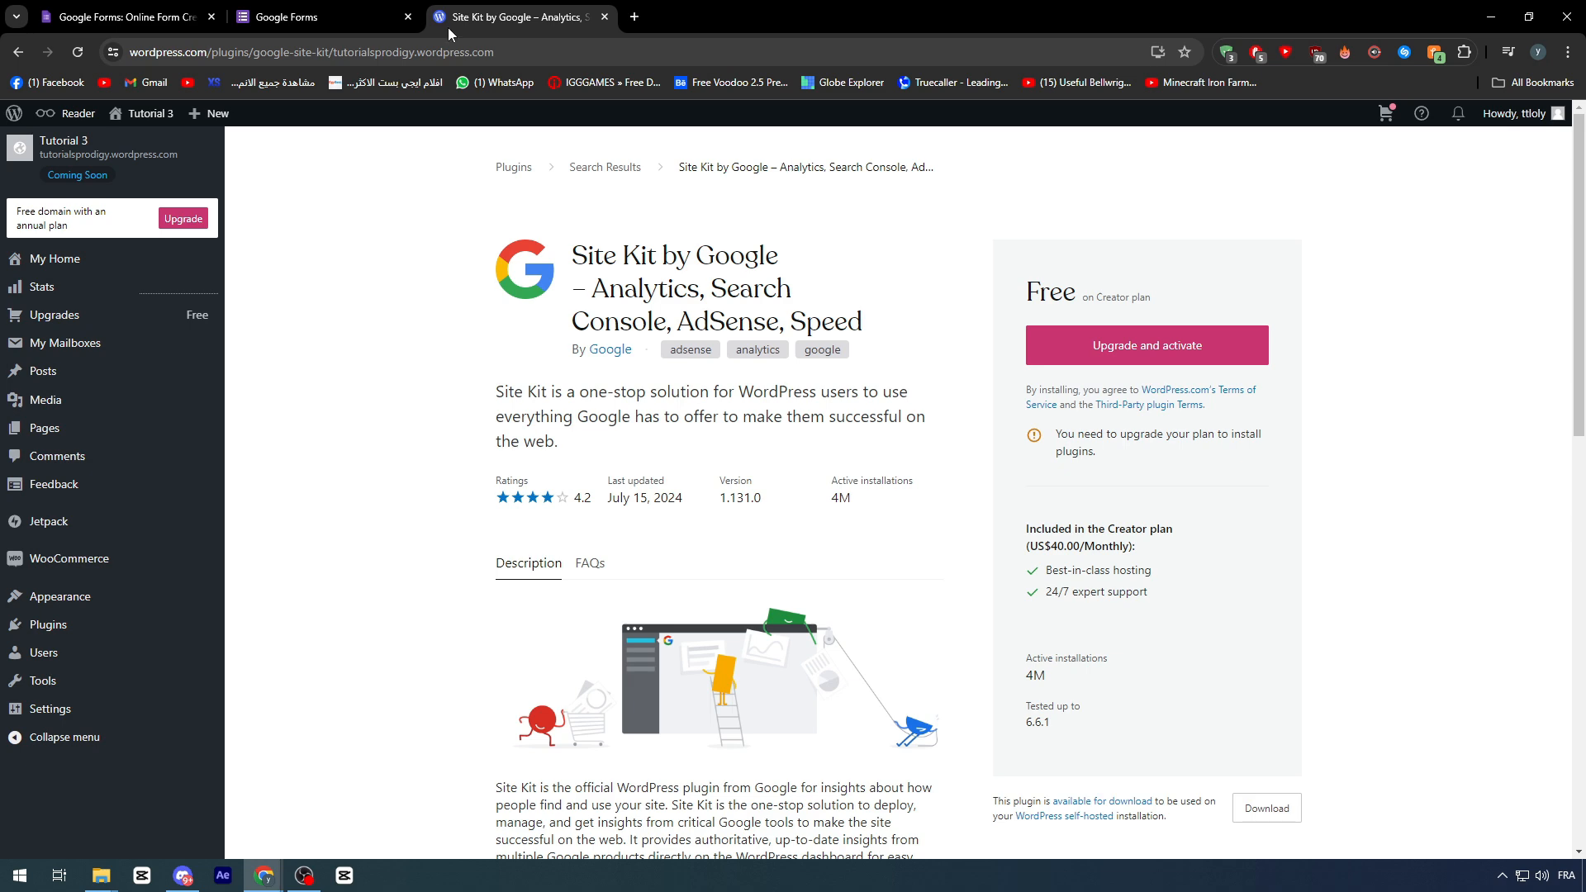
pyautogui.click(322, 17)
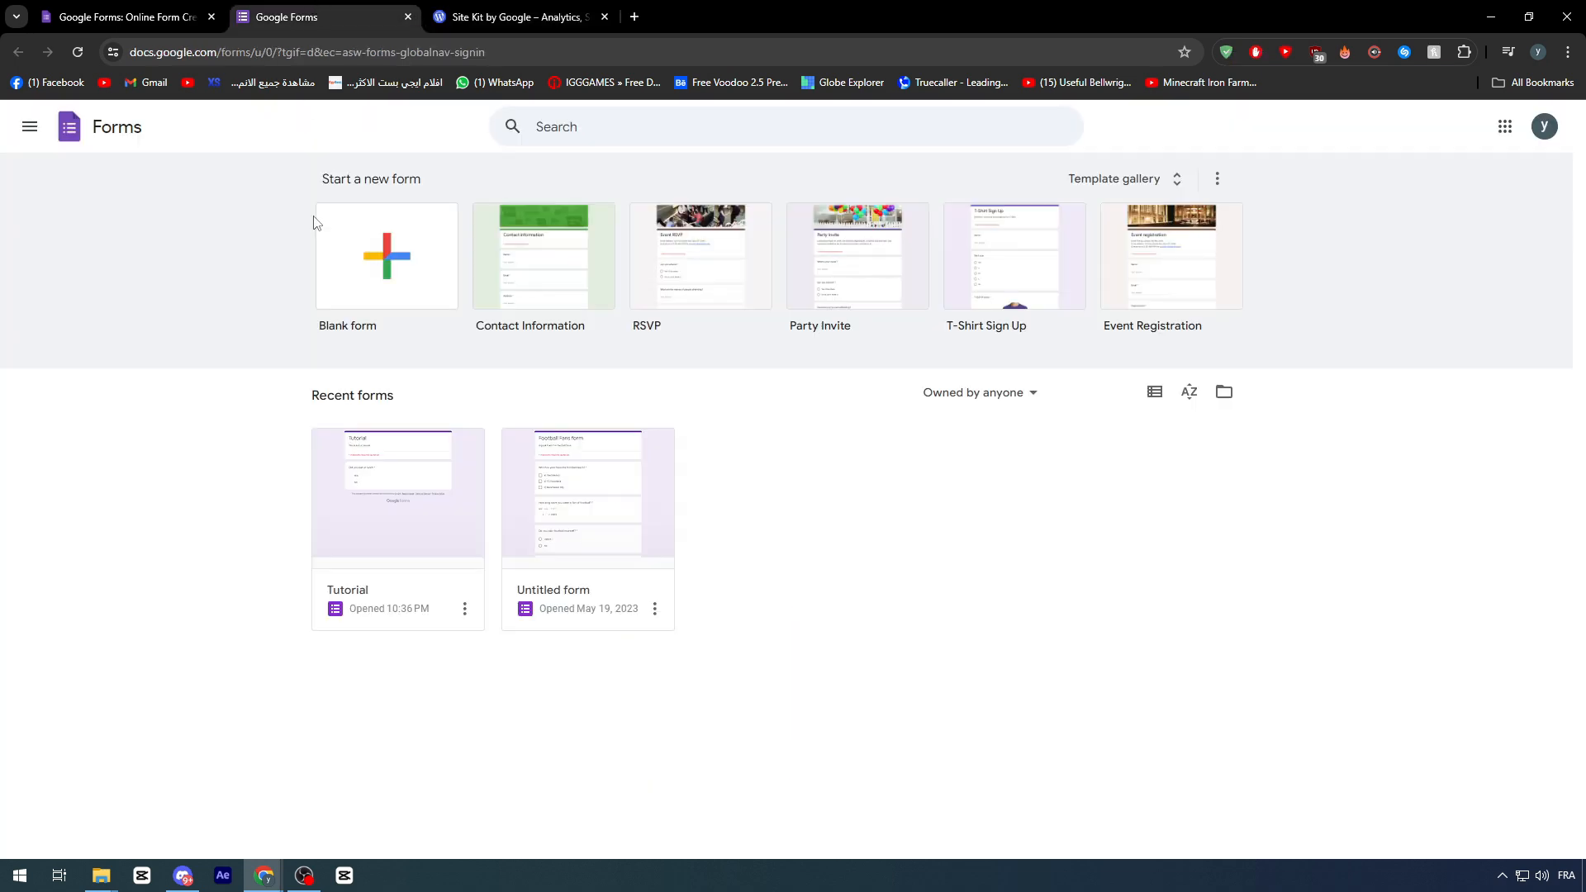
pyautogui.click(516, 20)
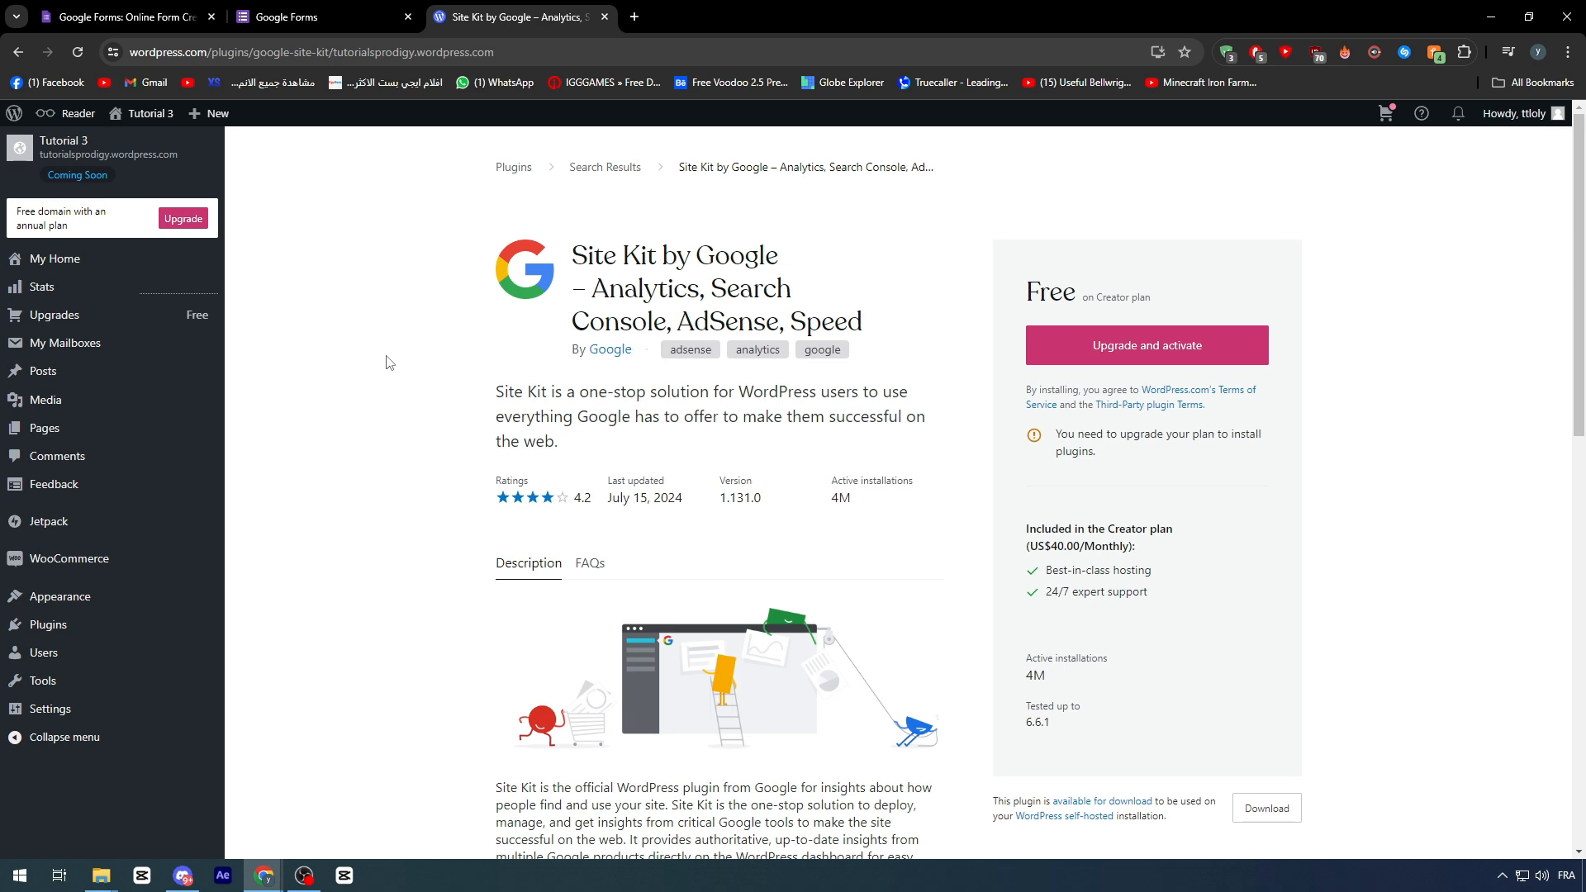
# Close the Site Kit by Google page and open the Zapier home page in a new browser tab
pyautogui.click(606, 17)
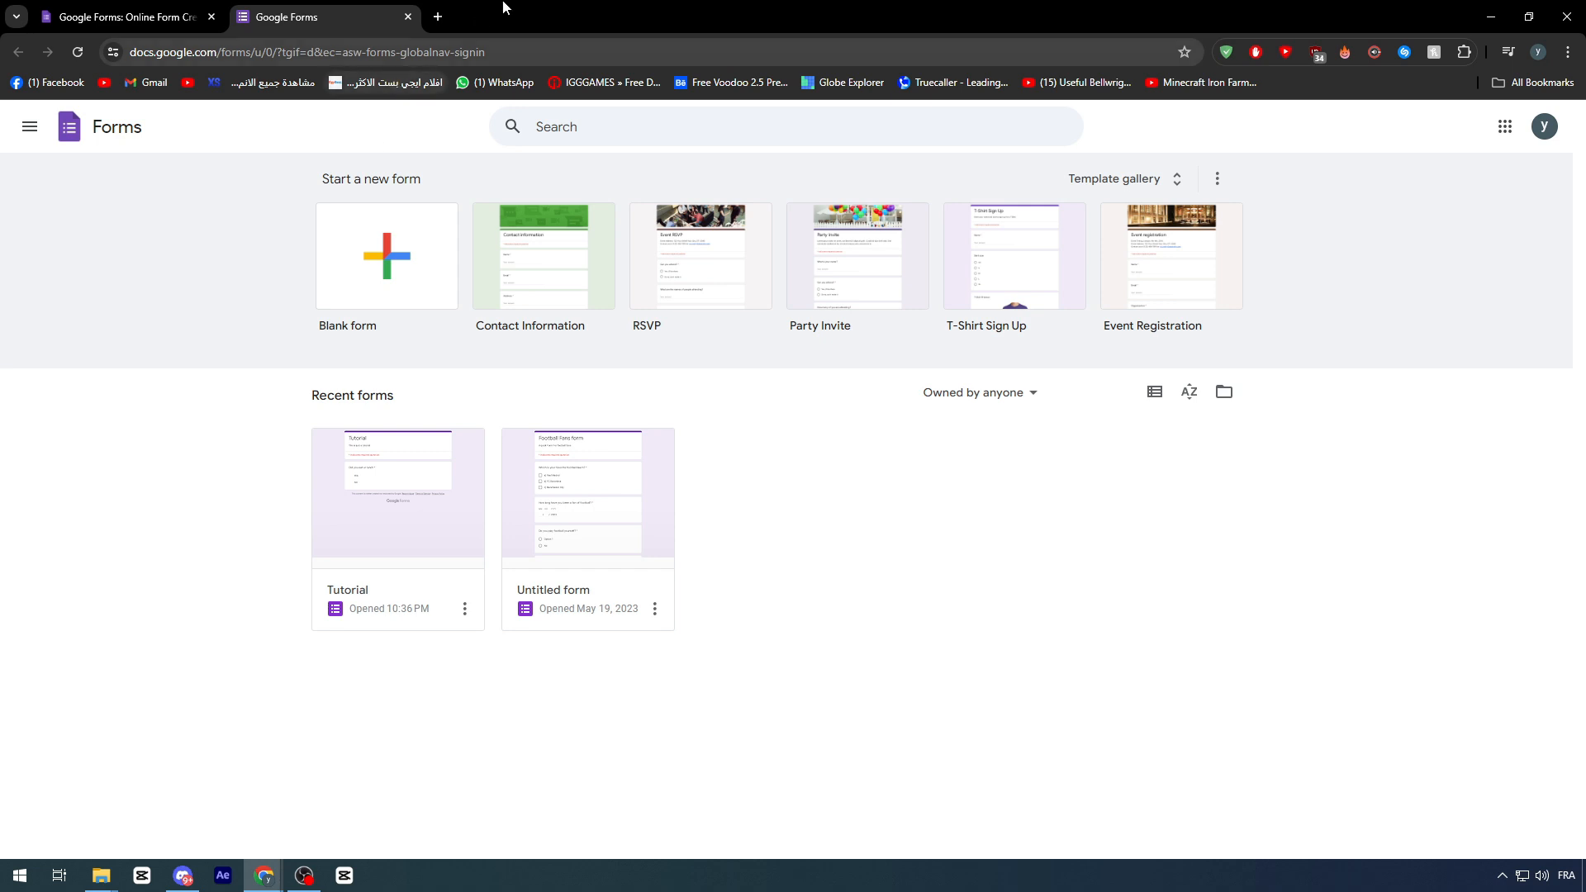
pyautogui.click(438, 17)
pyautogui.write('zapier')
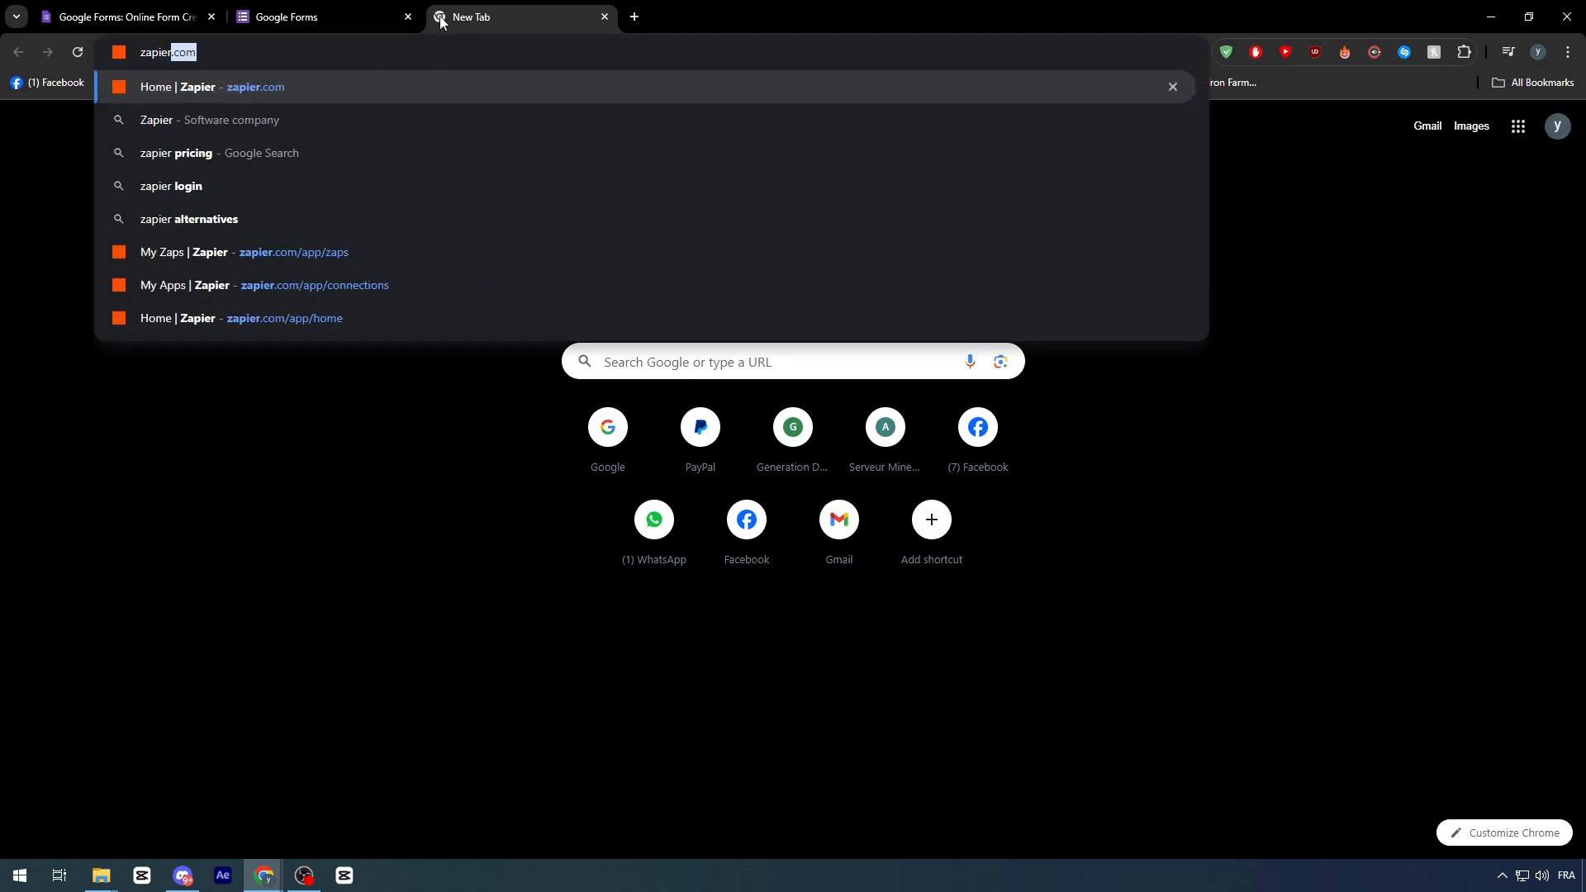
pyautogui.press('Return')
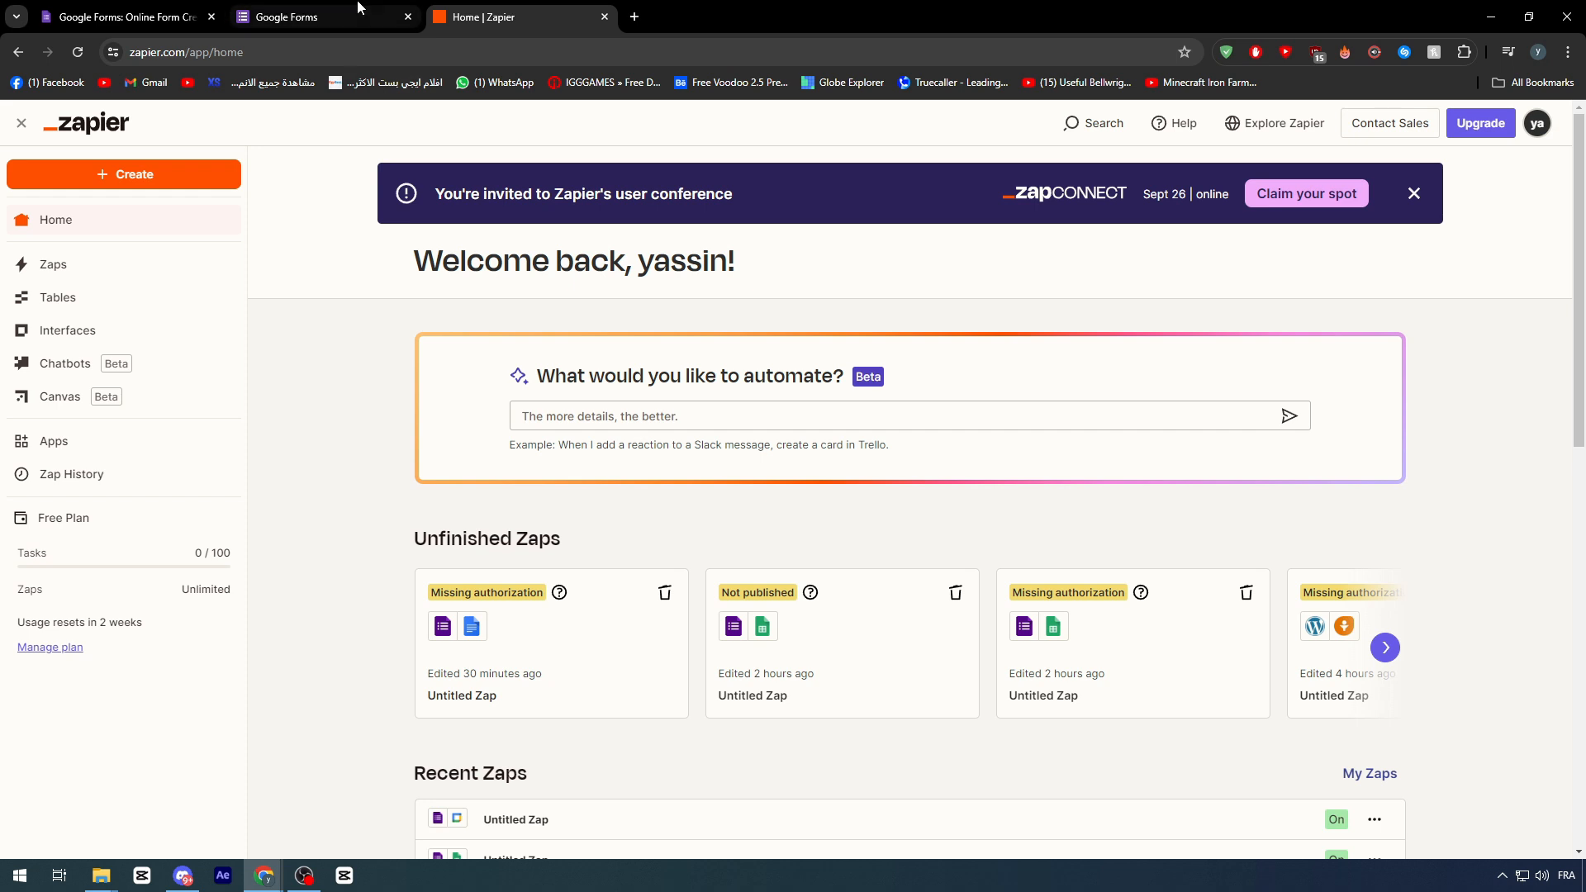
# Search Zapier's app connections for "google forms" and try to add a new Google Forms connection
pyautogui.moveTo(358, 8)
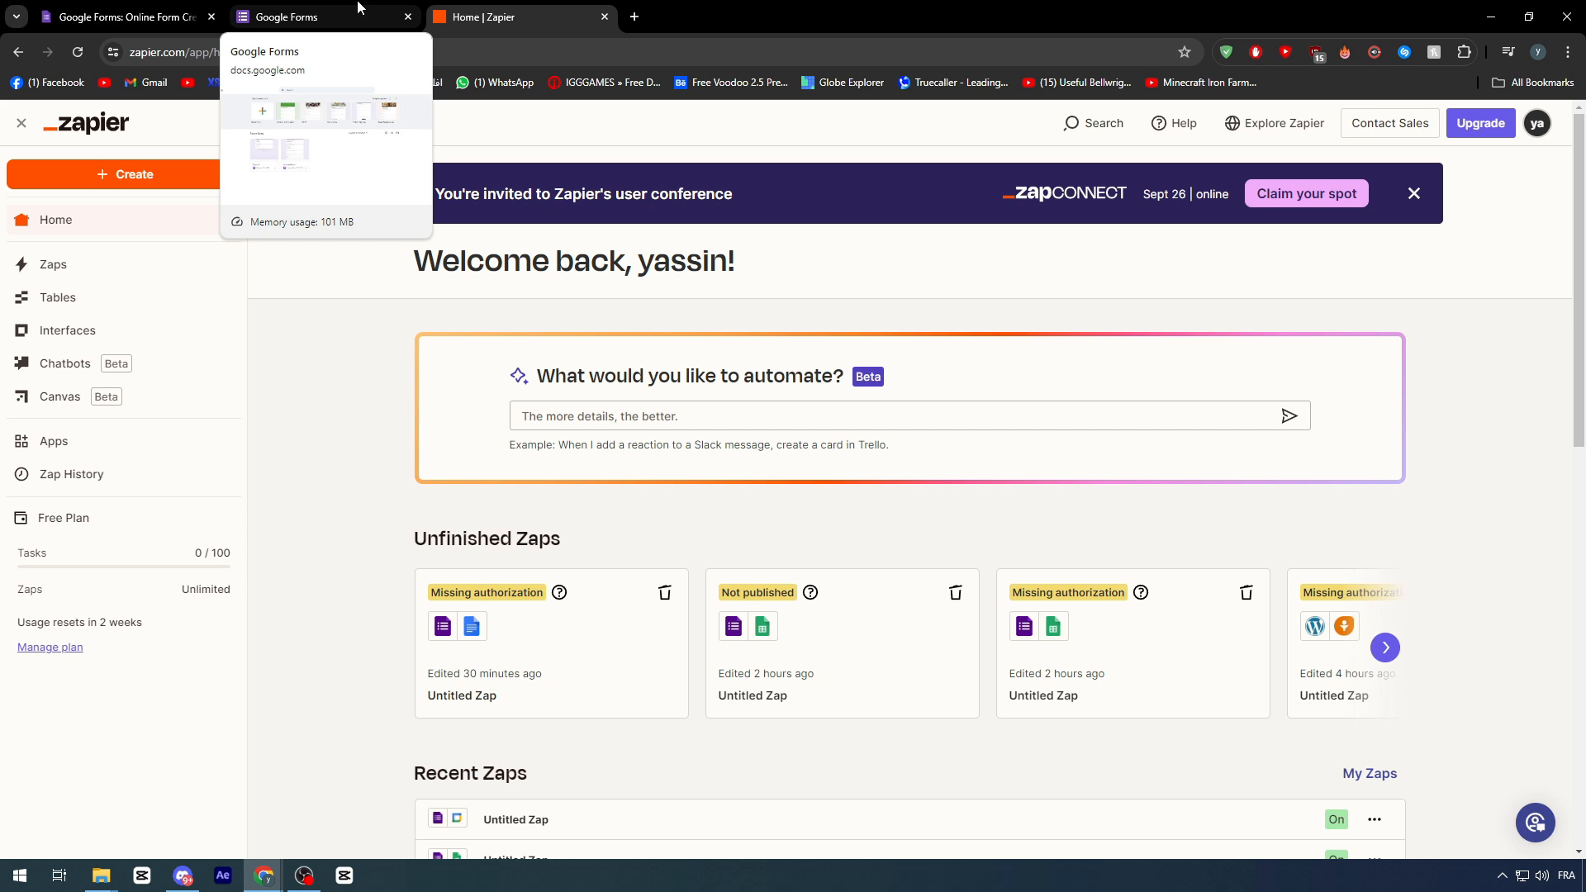
pyautogui.click(358, 7)
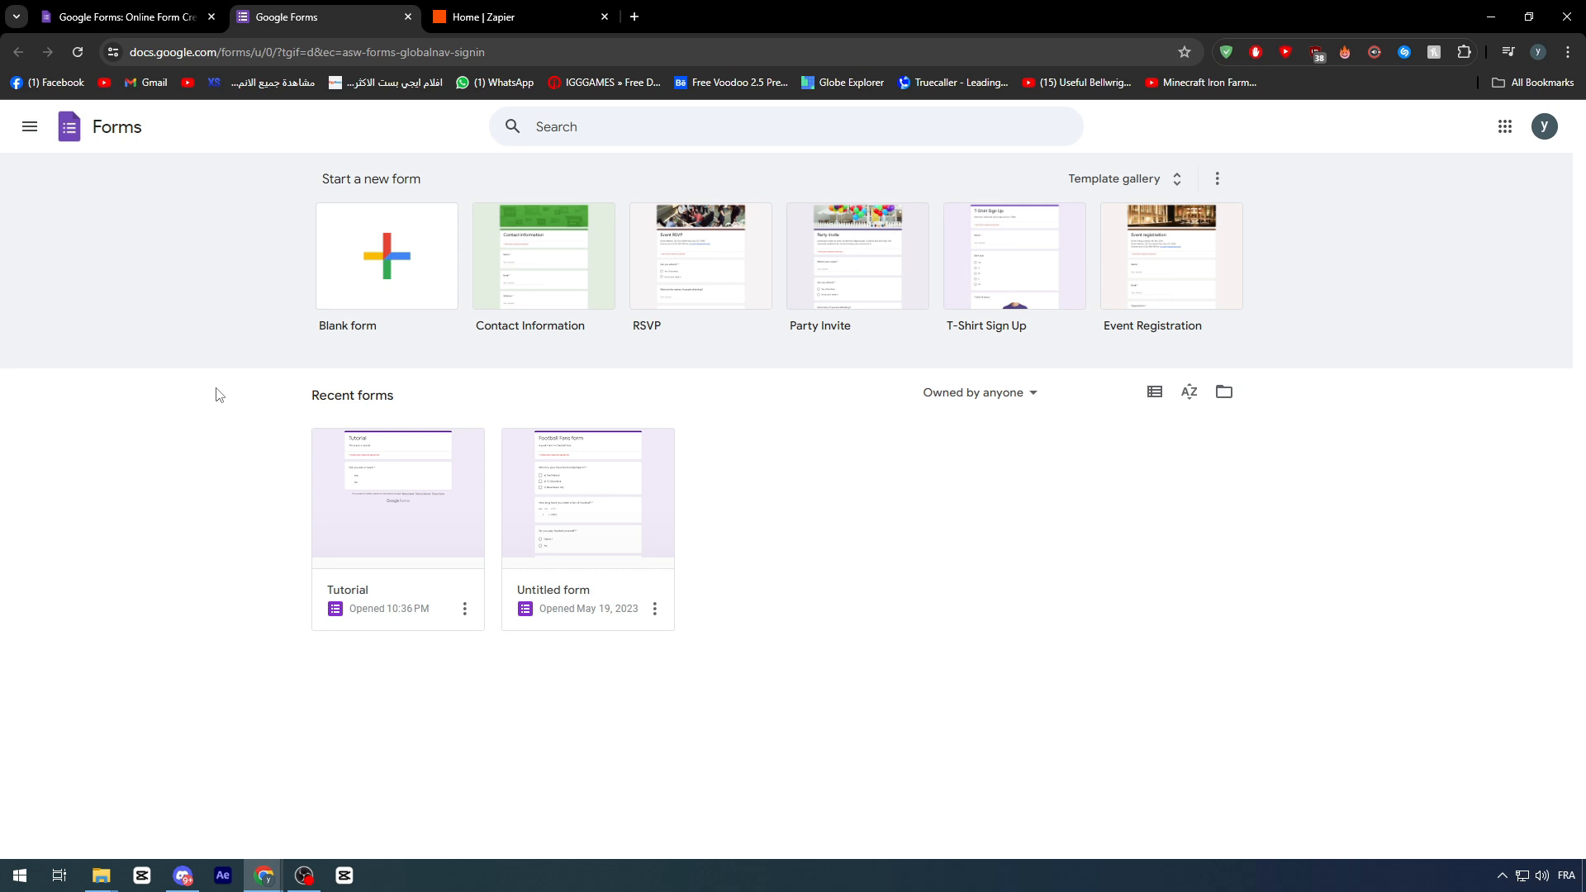
pyautogui.hotkey('ctrl', 'Tab')
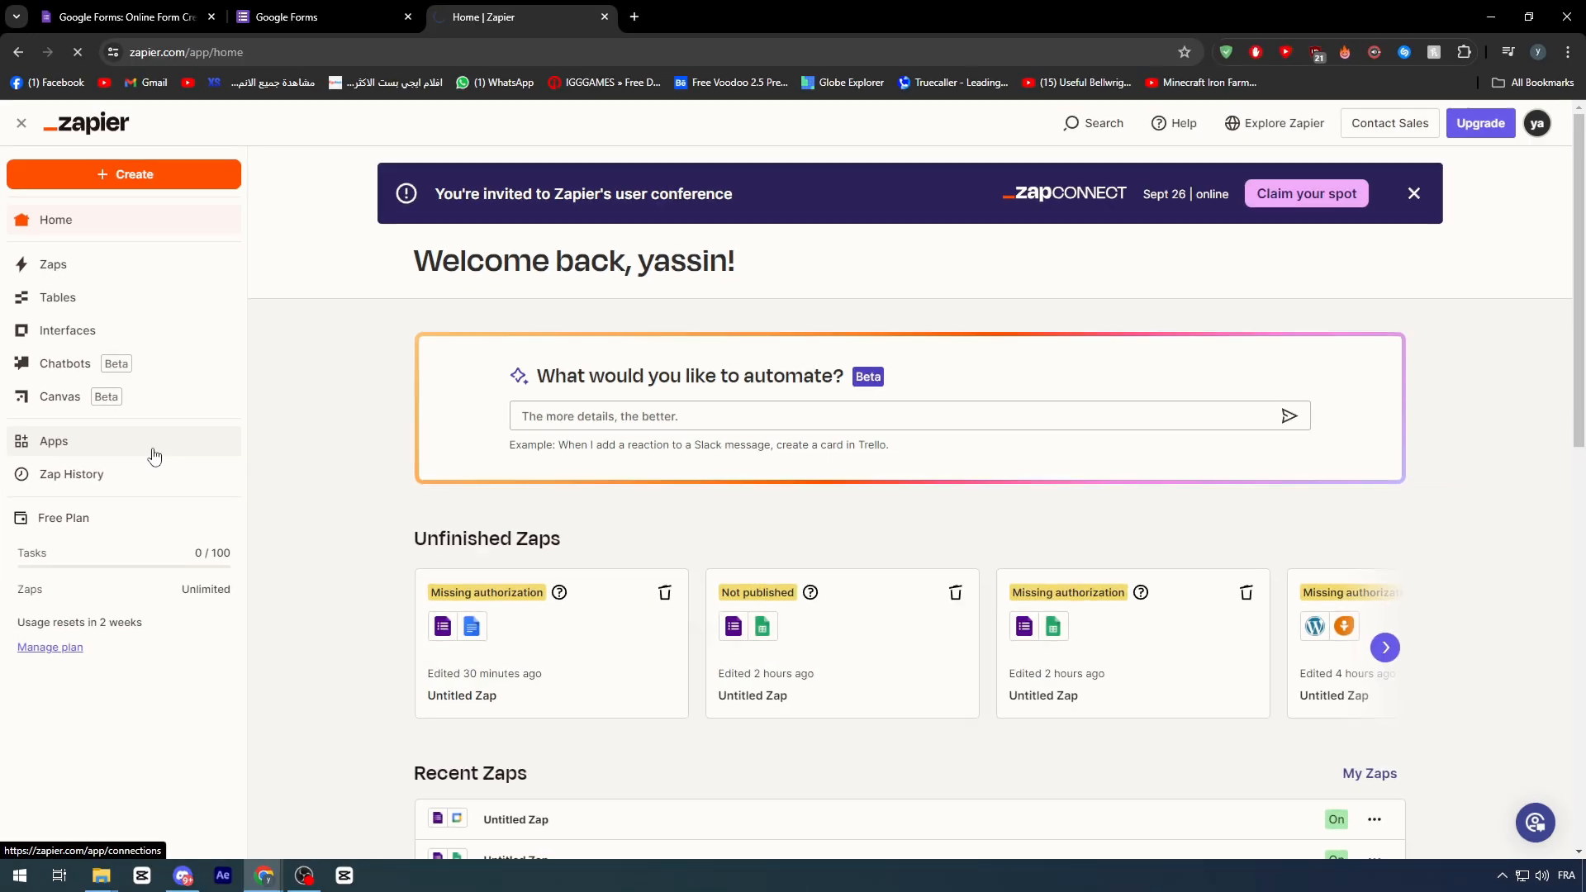
pyautogui.click(233, 456)
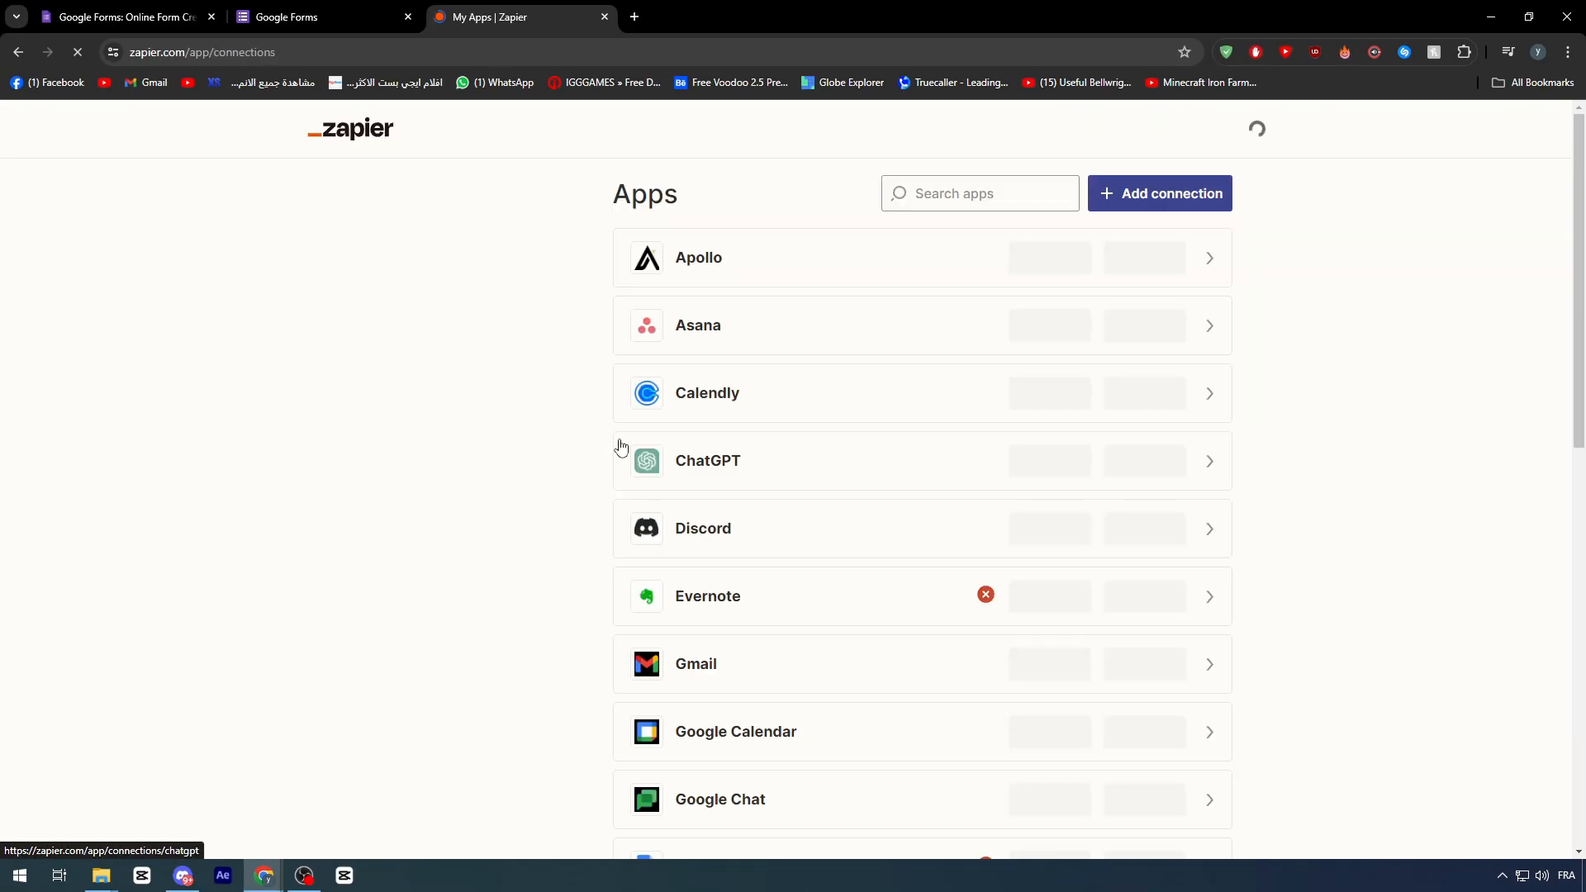
pyautogui.click(1073, 195)
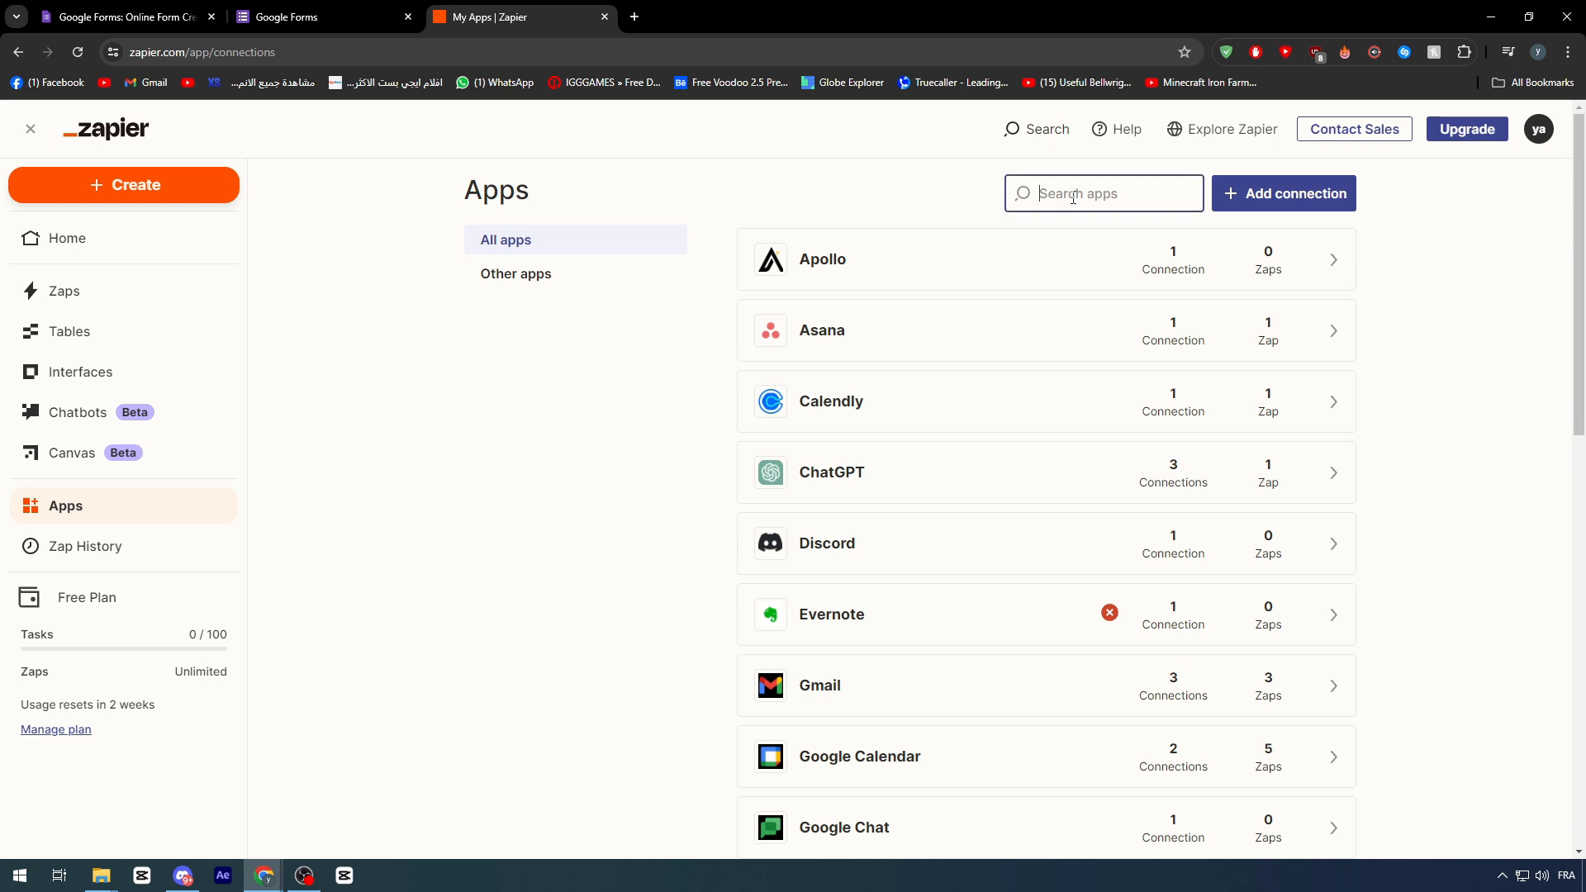
pyautogui.write('google forms')
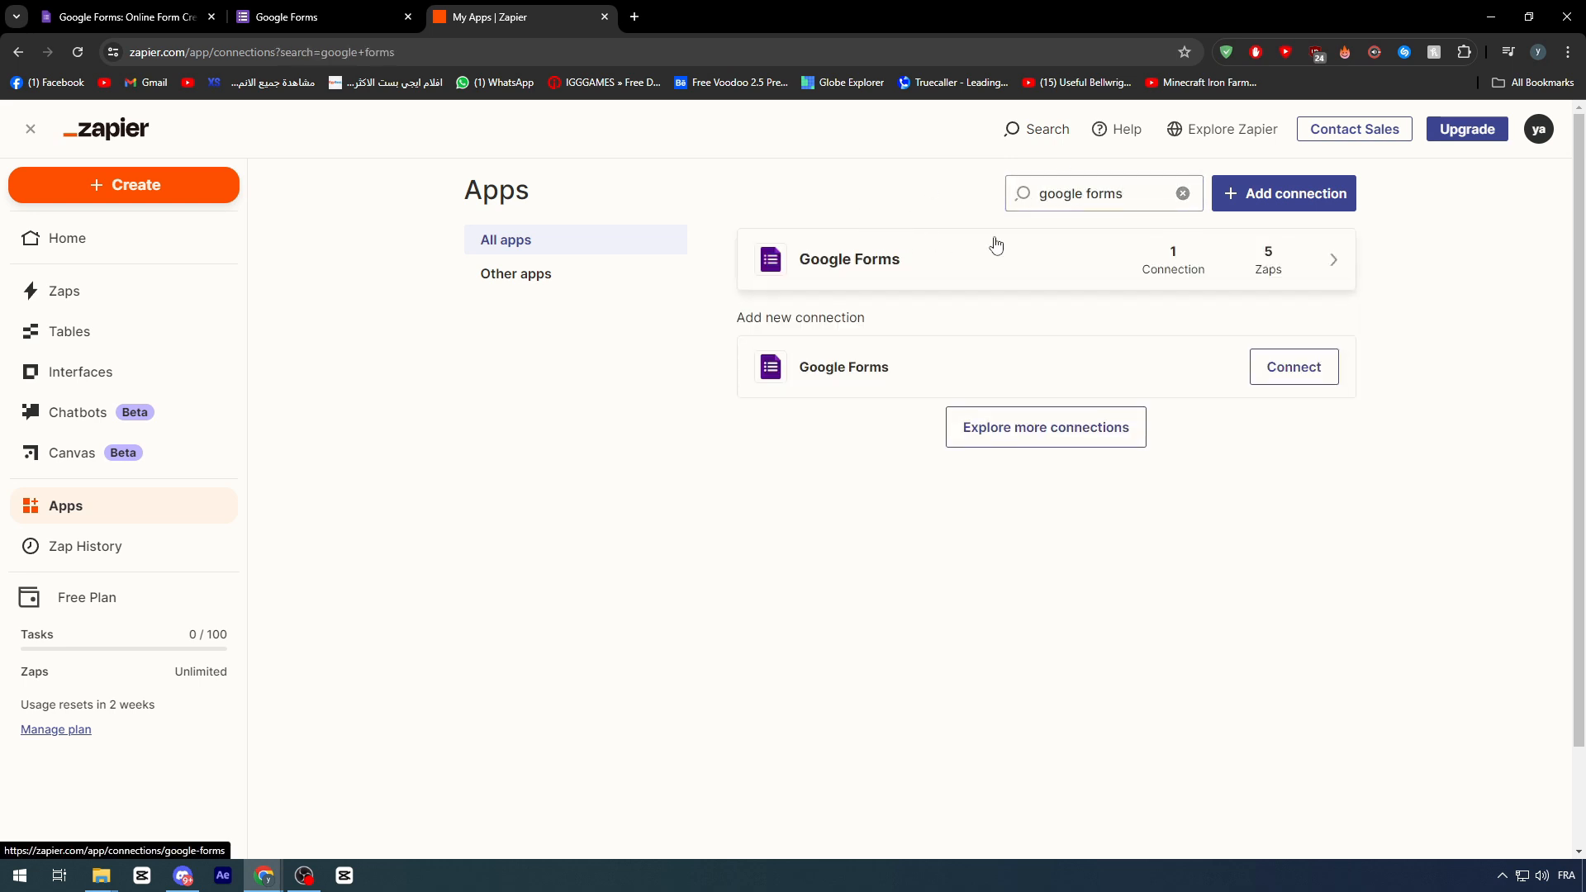
pyautogui.click(1275, 371)
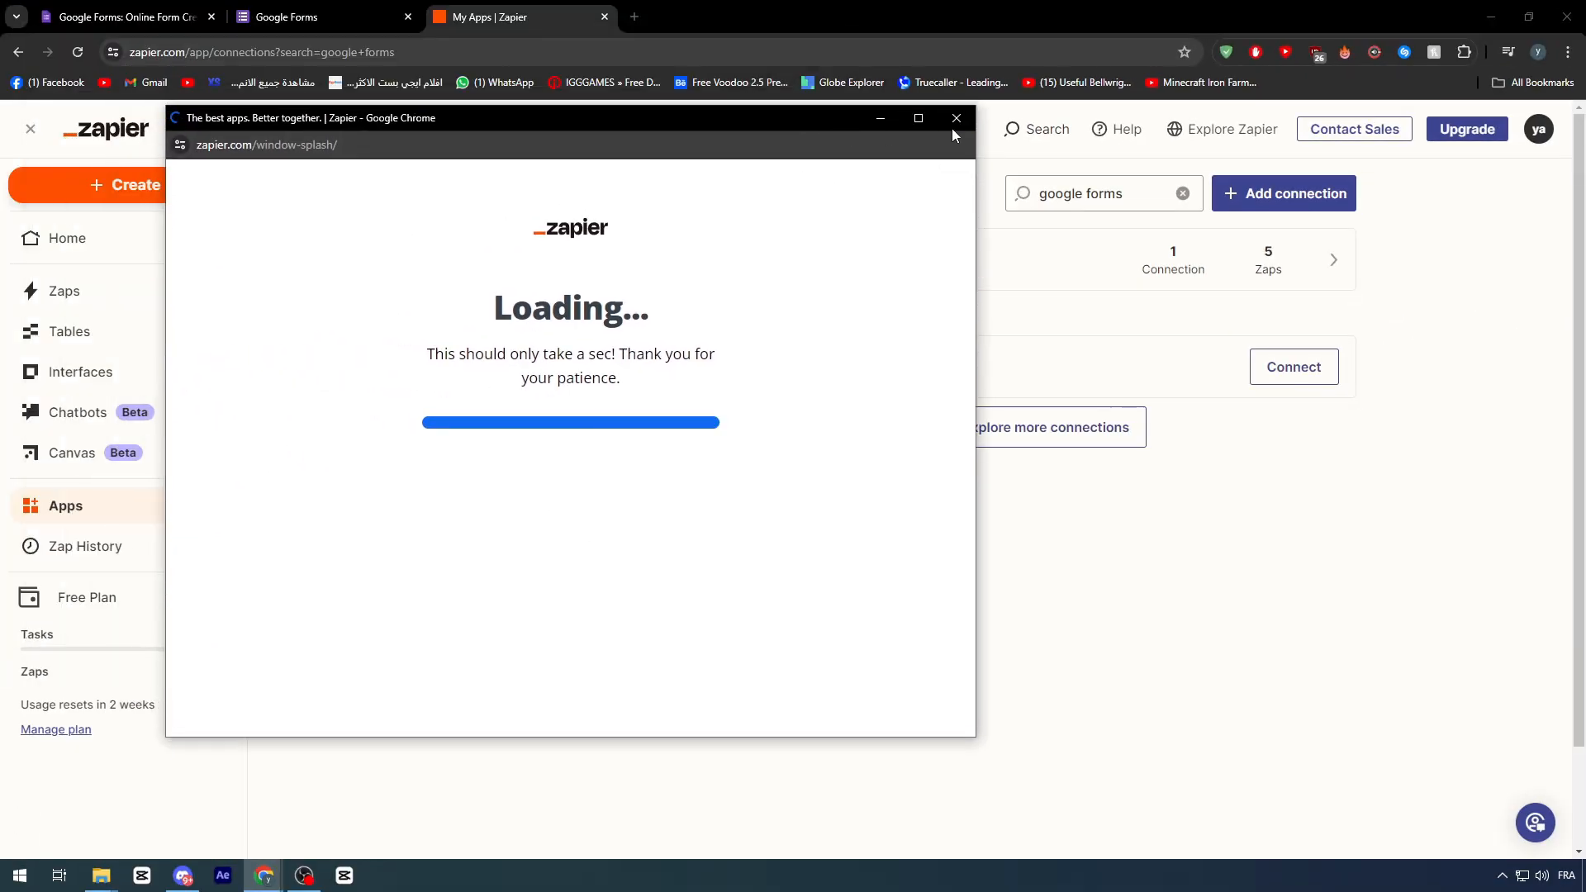
pyautogui.click(945, 128)
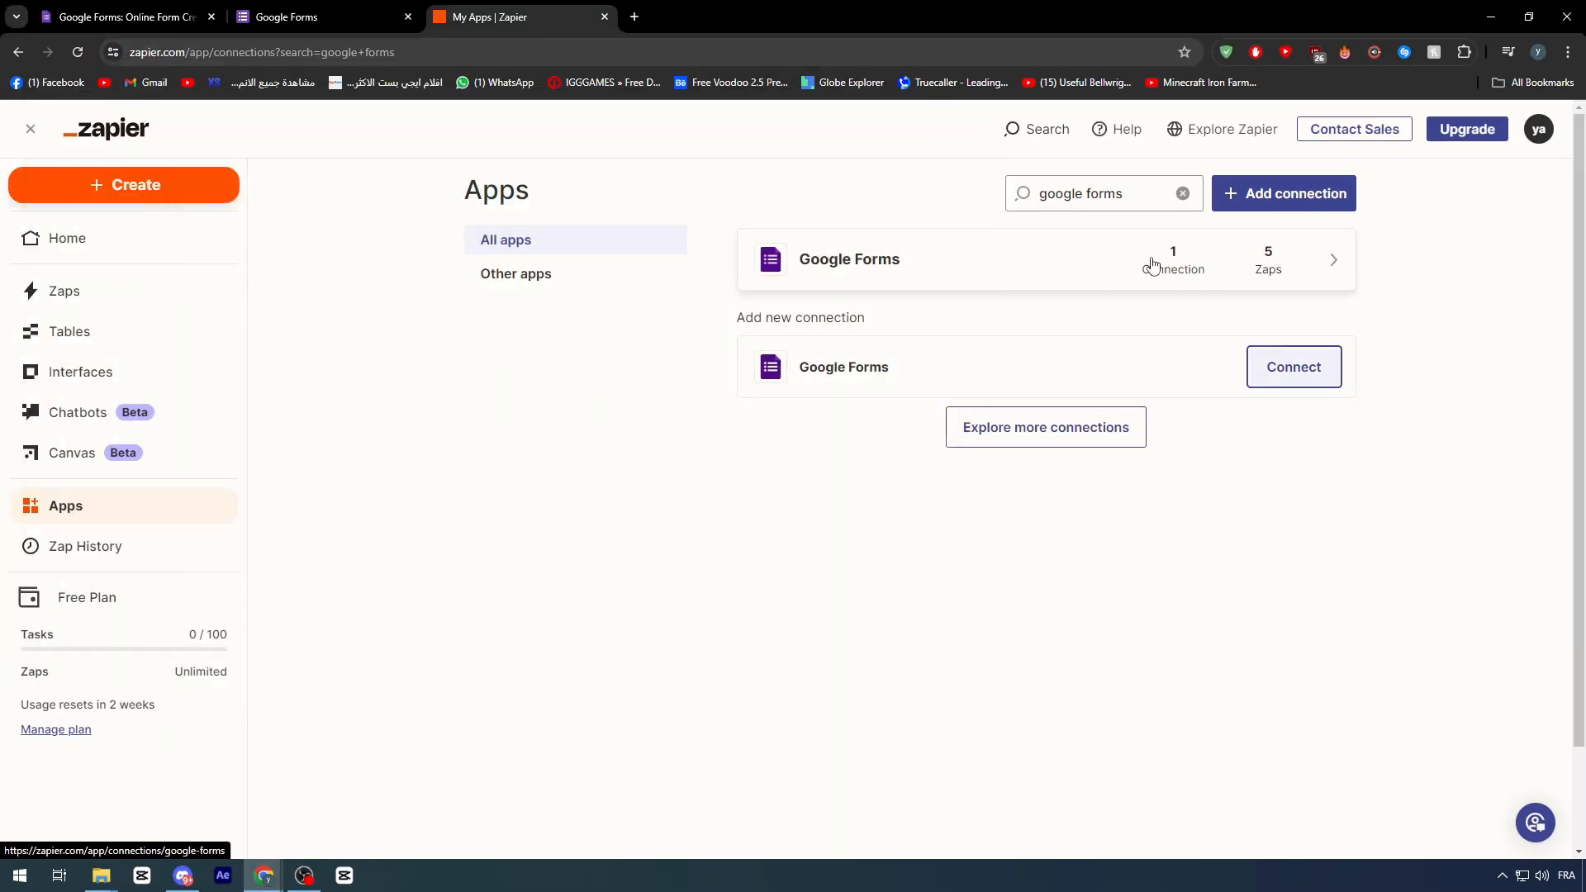
# Search Zapier's app connections for "wordpress" instead
pyautogui.doubleClick(1128, 199)
pyautogui.tripleClick(1129, 206)
pyautogui.write('wordpress')
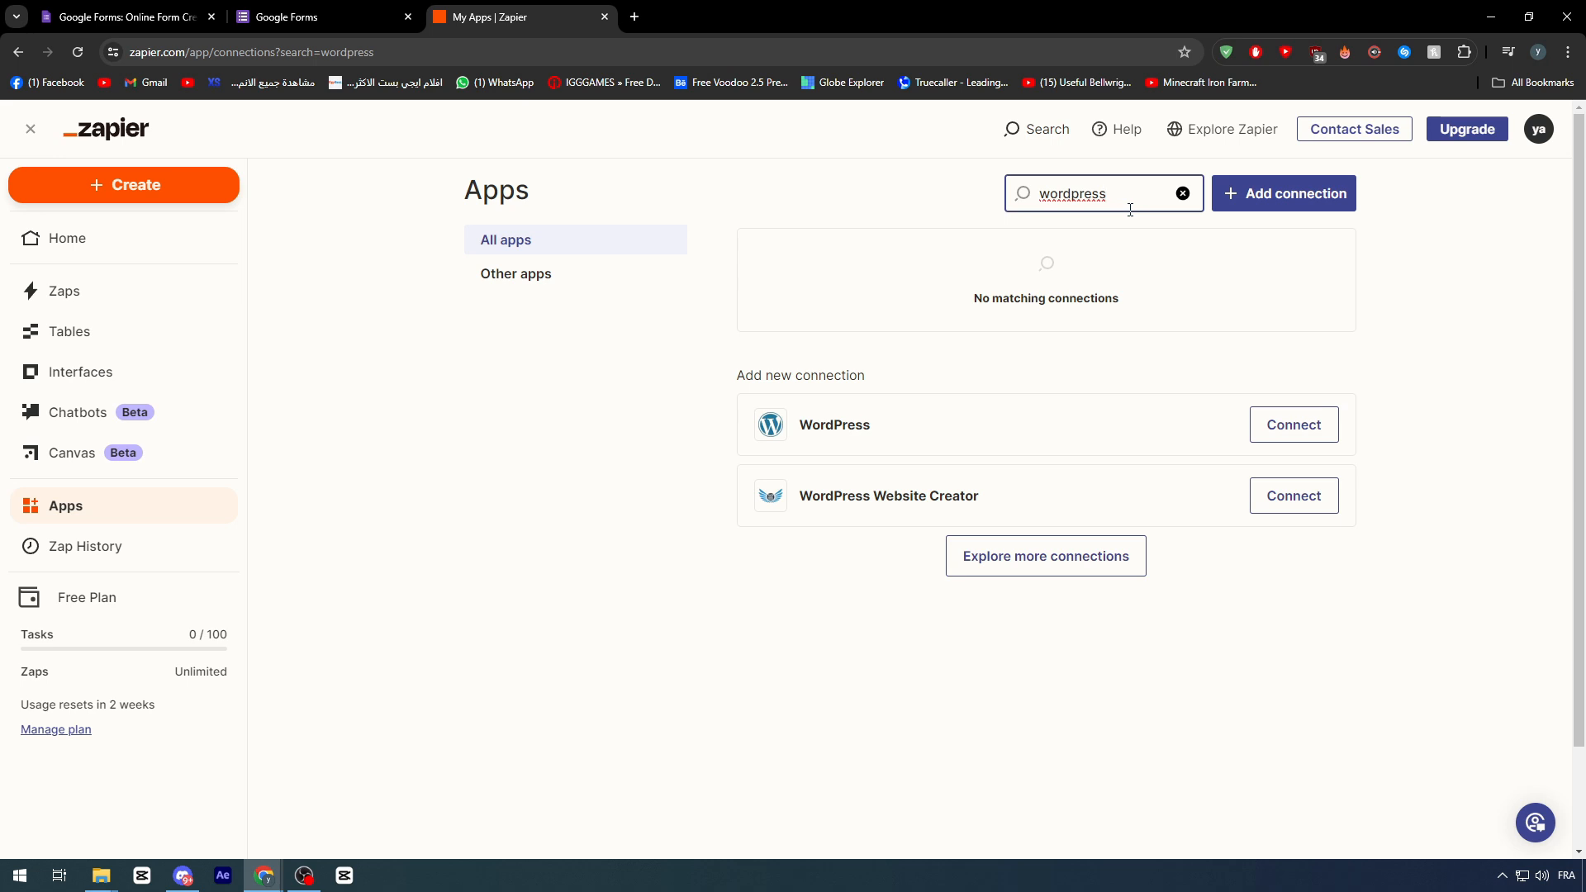
# Replace the app search term with "google form" and open the details of the existing Google Forms app
pyautogui.press('BackSpace')
pyautogui.press('BackSpace')
pyautogui.press('BackSpace')
pyautogui.press('BackSpace')
pyautogui.press('BackSpace')
pyautogui.press('BackSpace')
pyautogui.press('BackSpace')
pyautogui.press('BackSpace')
pyautogui.press('BackSpace')
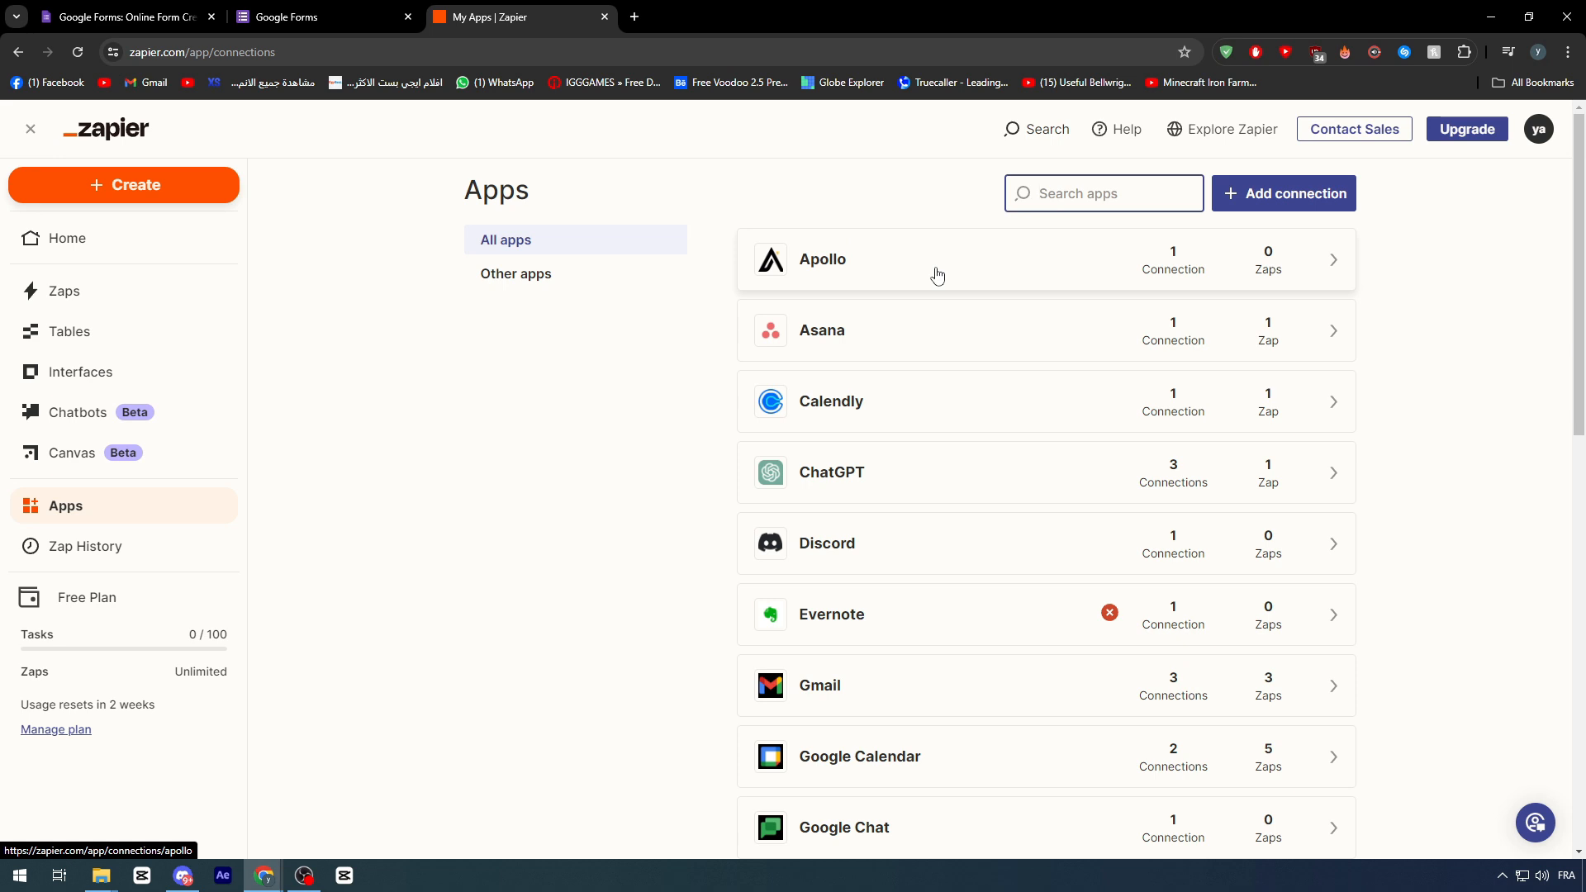
pyautogui.write('google form')
pyautogui.click(1334, 262)
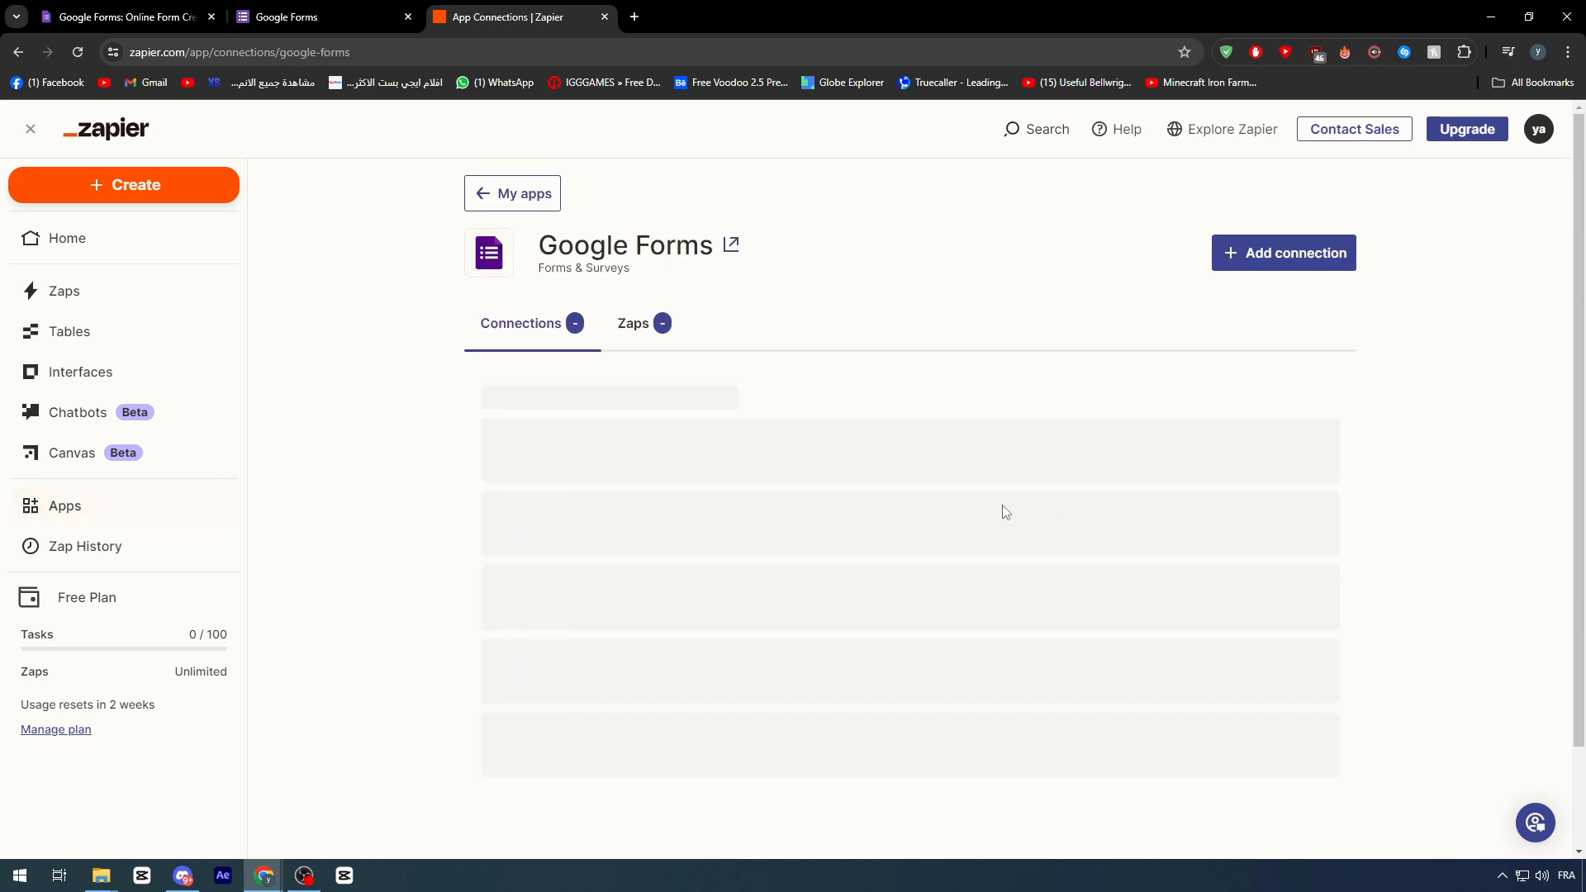
# Test the existing Google Forms account connection
pyautogui.click(1310, 455)
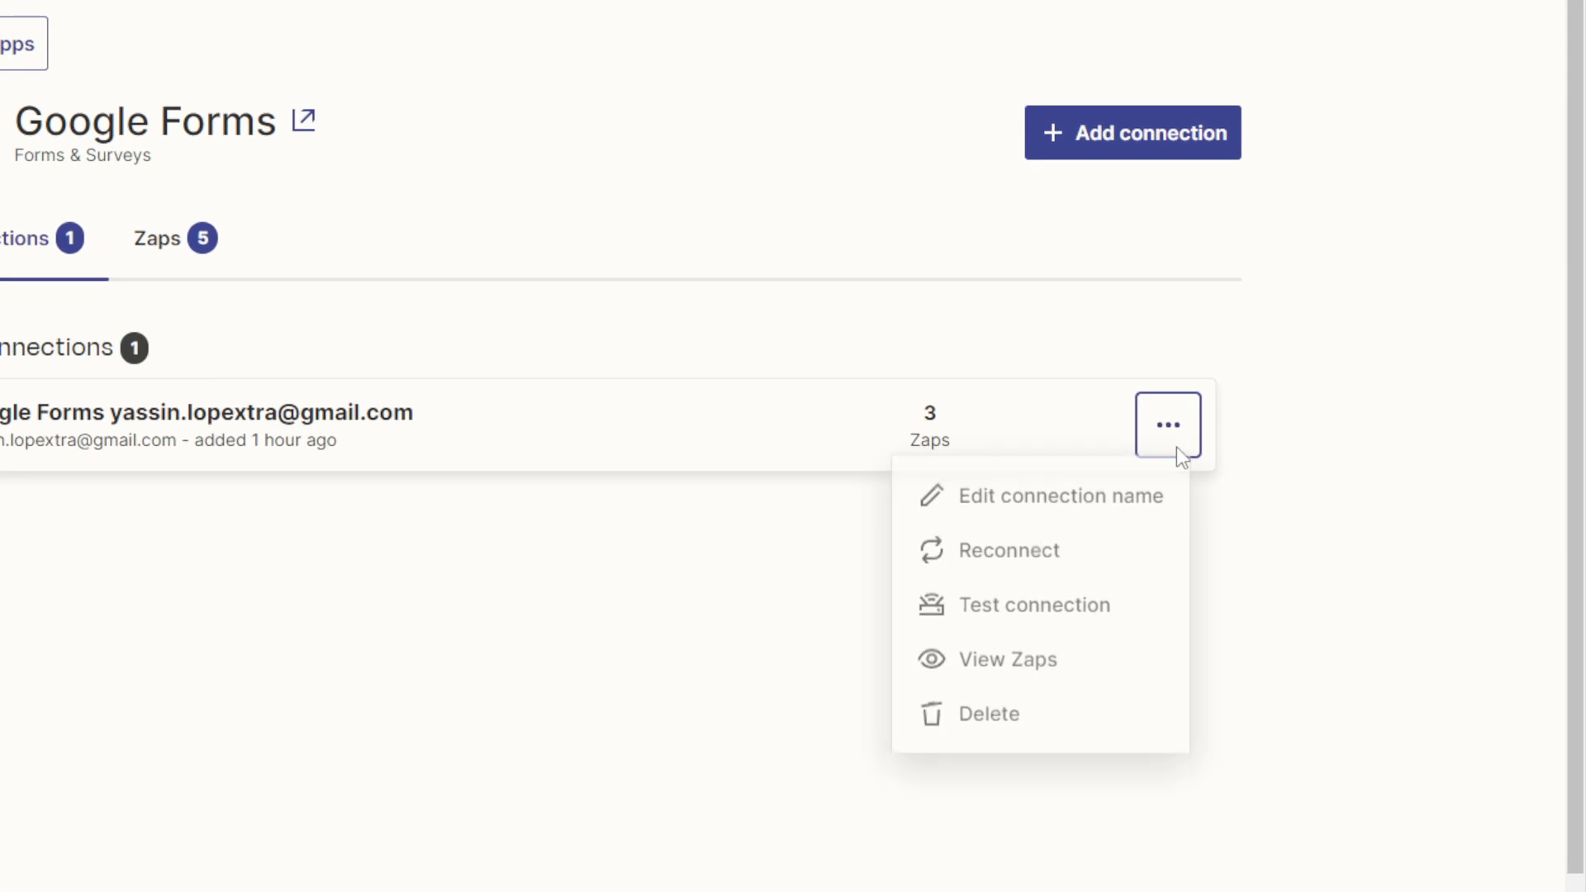
pyautogui.click(1135, 621)
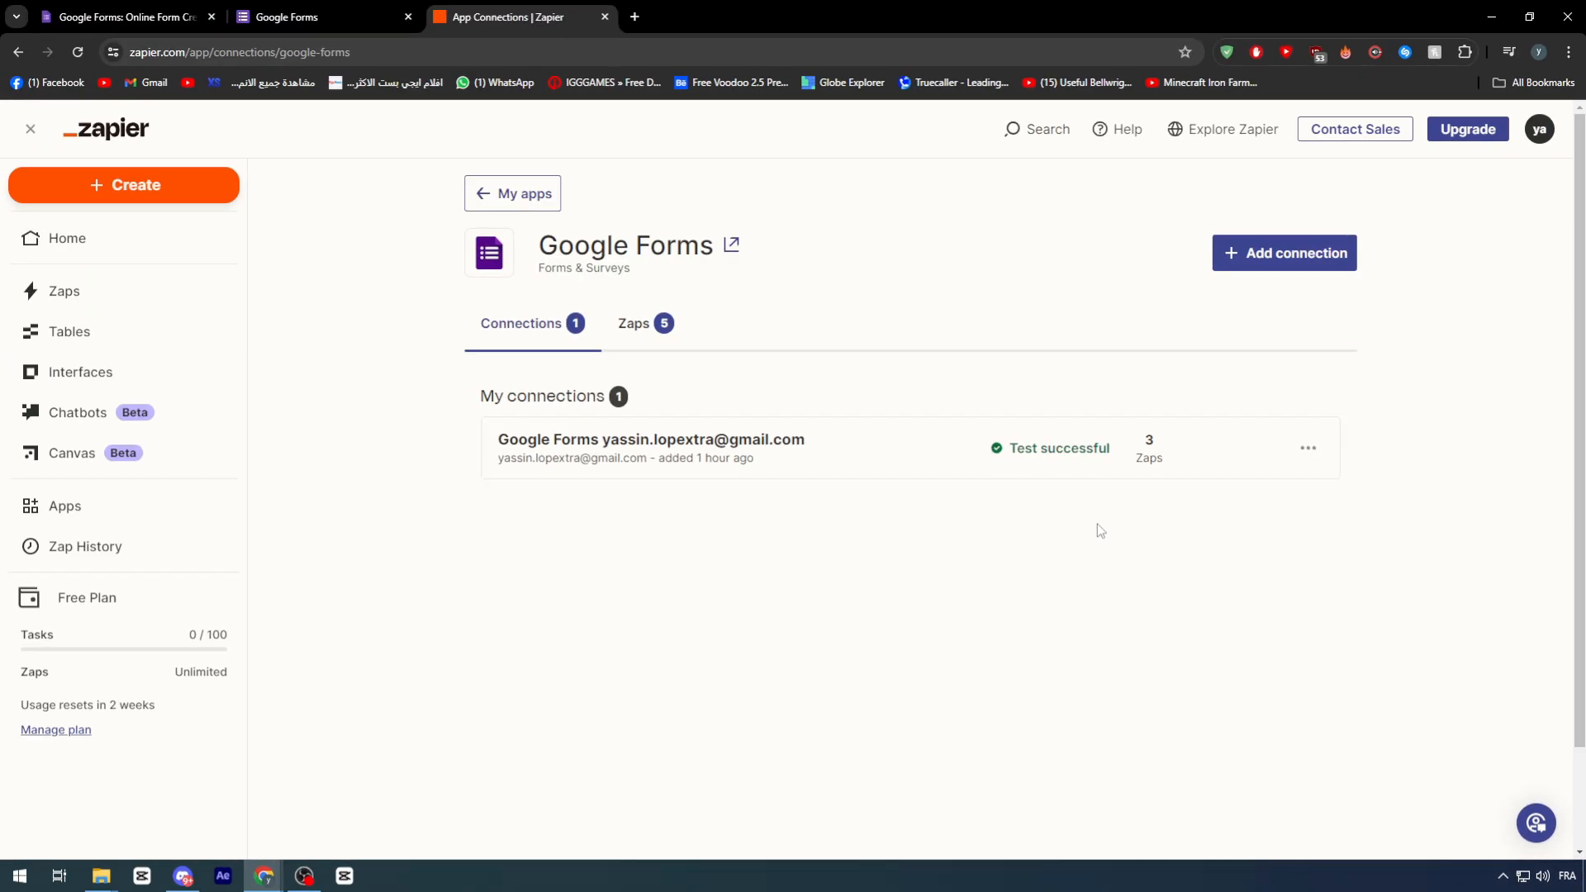
pyautogui.moveTo(1006, 449); pyautogui.dragTo(1117, 449)
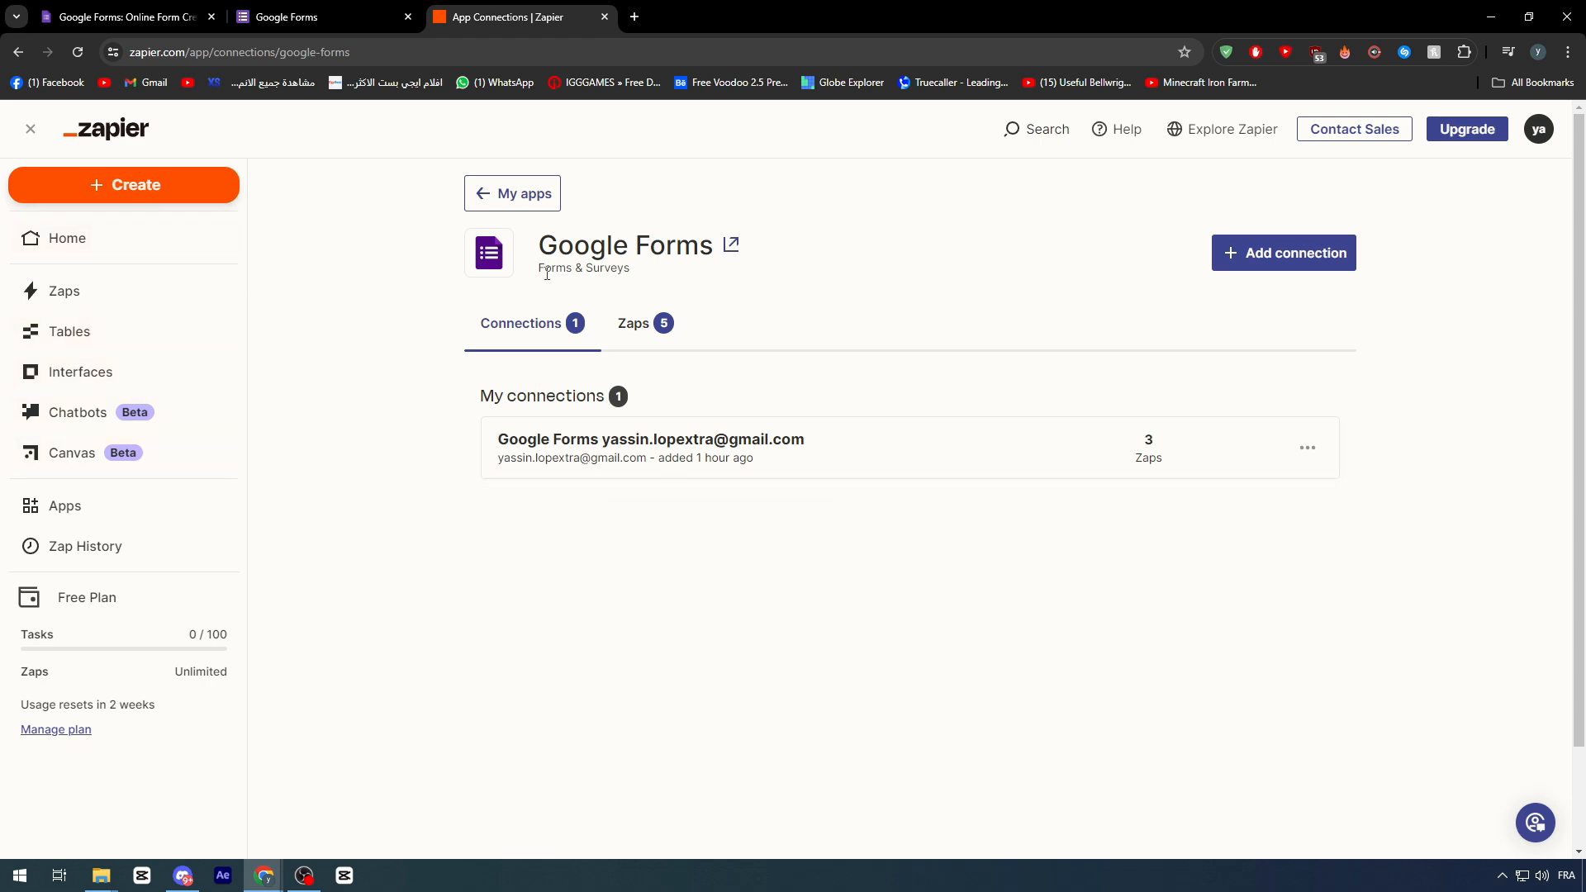
# Create a new Zap in Zapier's workflow editor
pyautogui.click(152, 193)
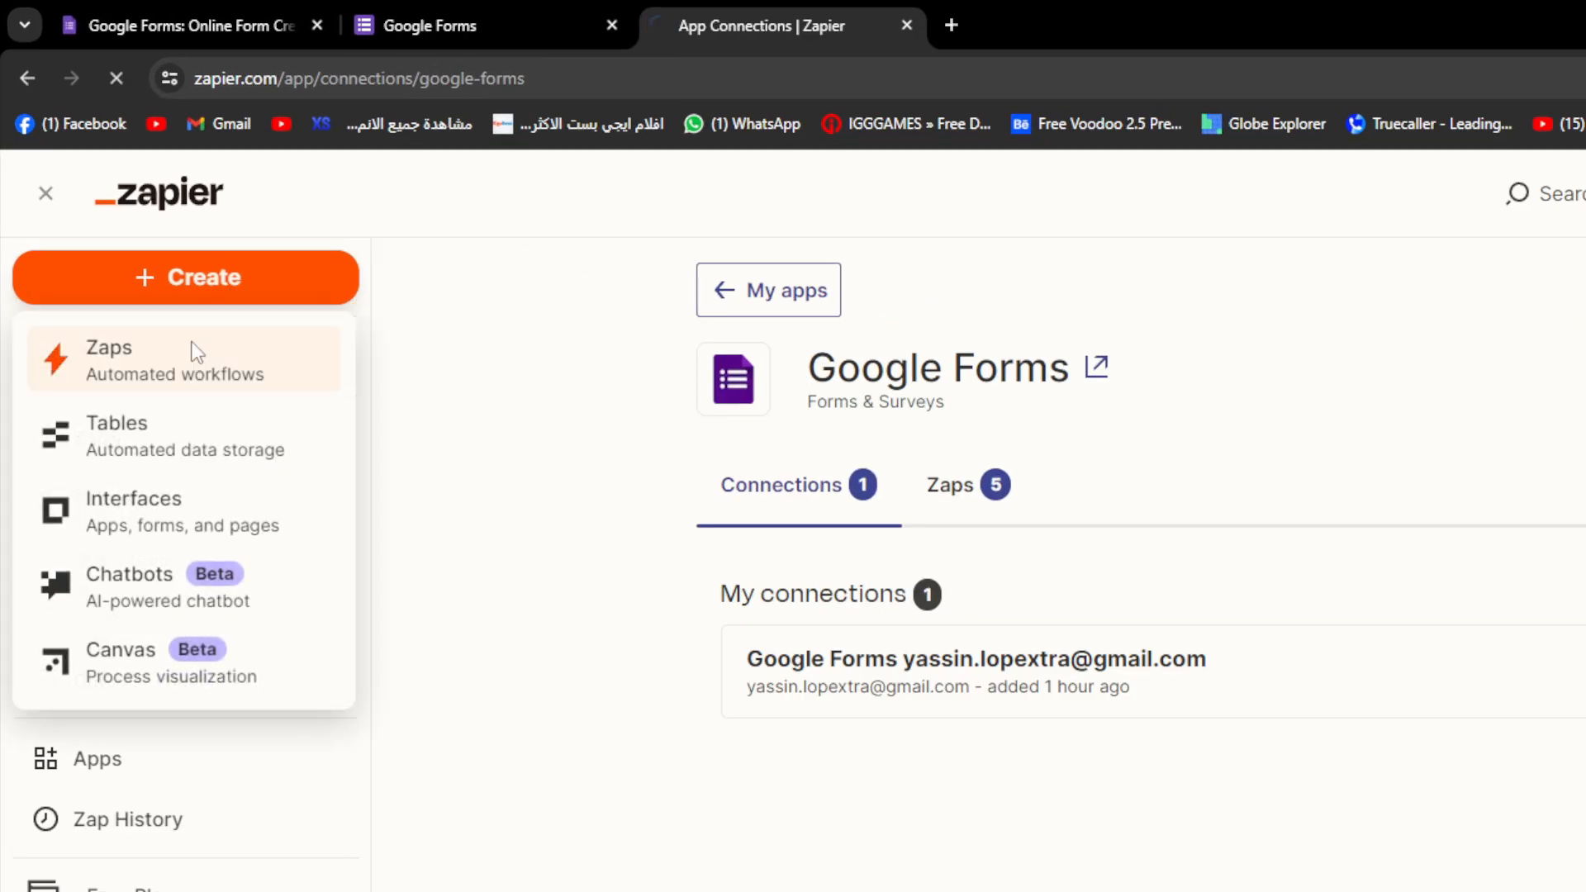
pyautogui.click(192, 351)
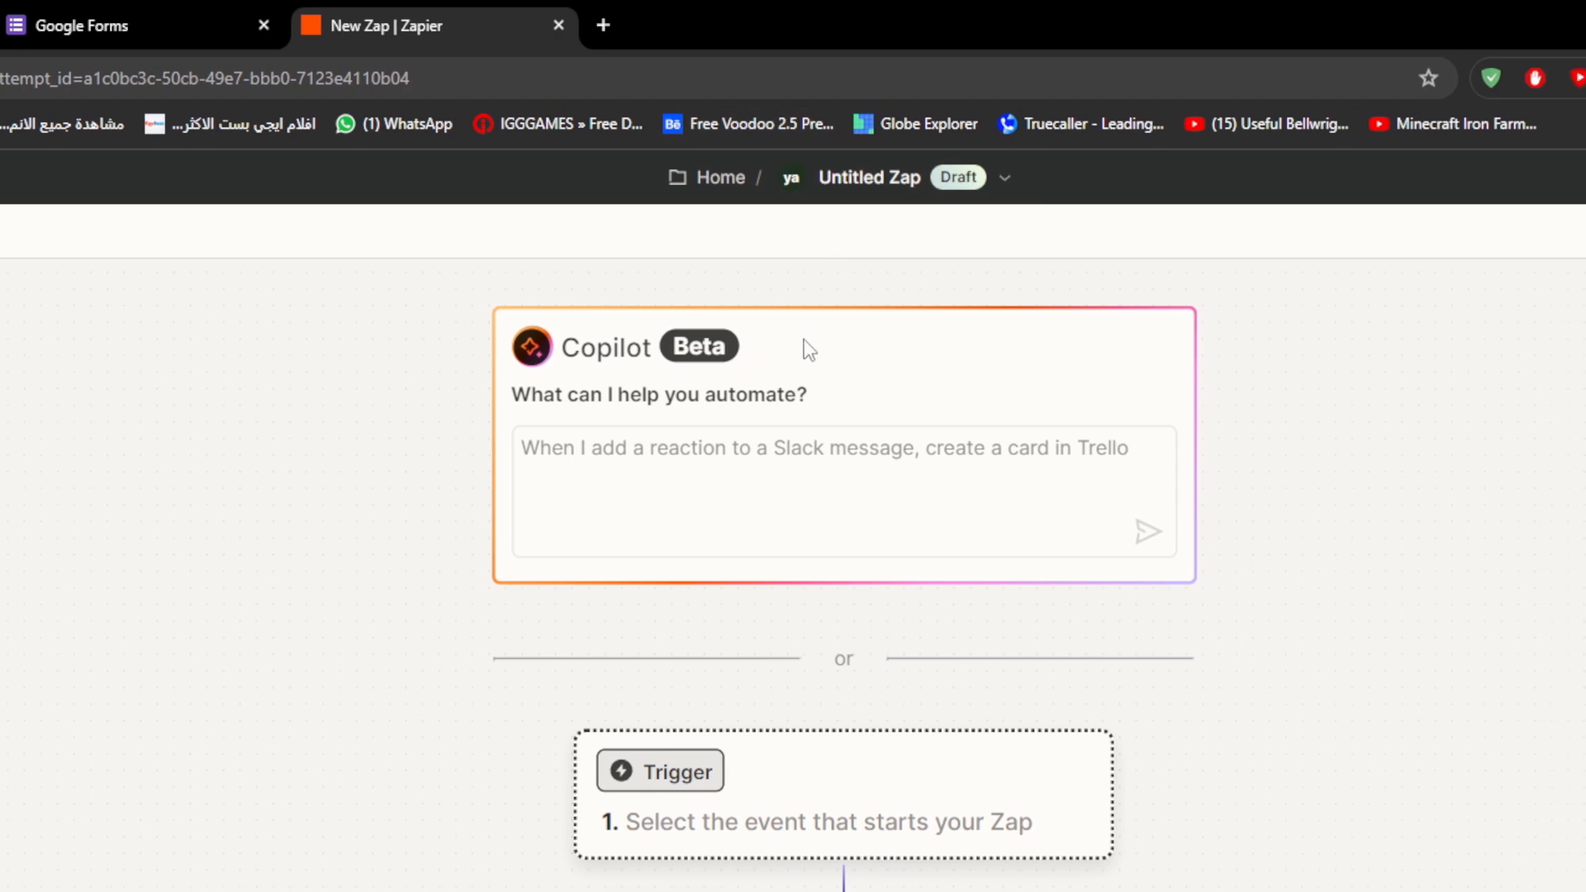
pyautogui.scroll(5, 848, 345)
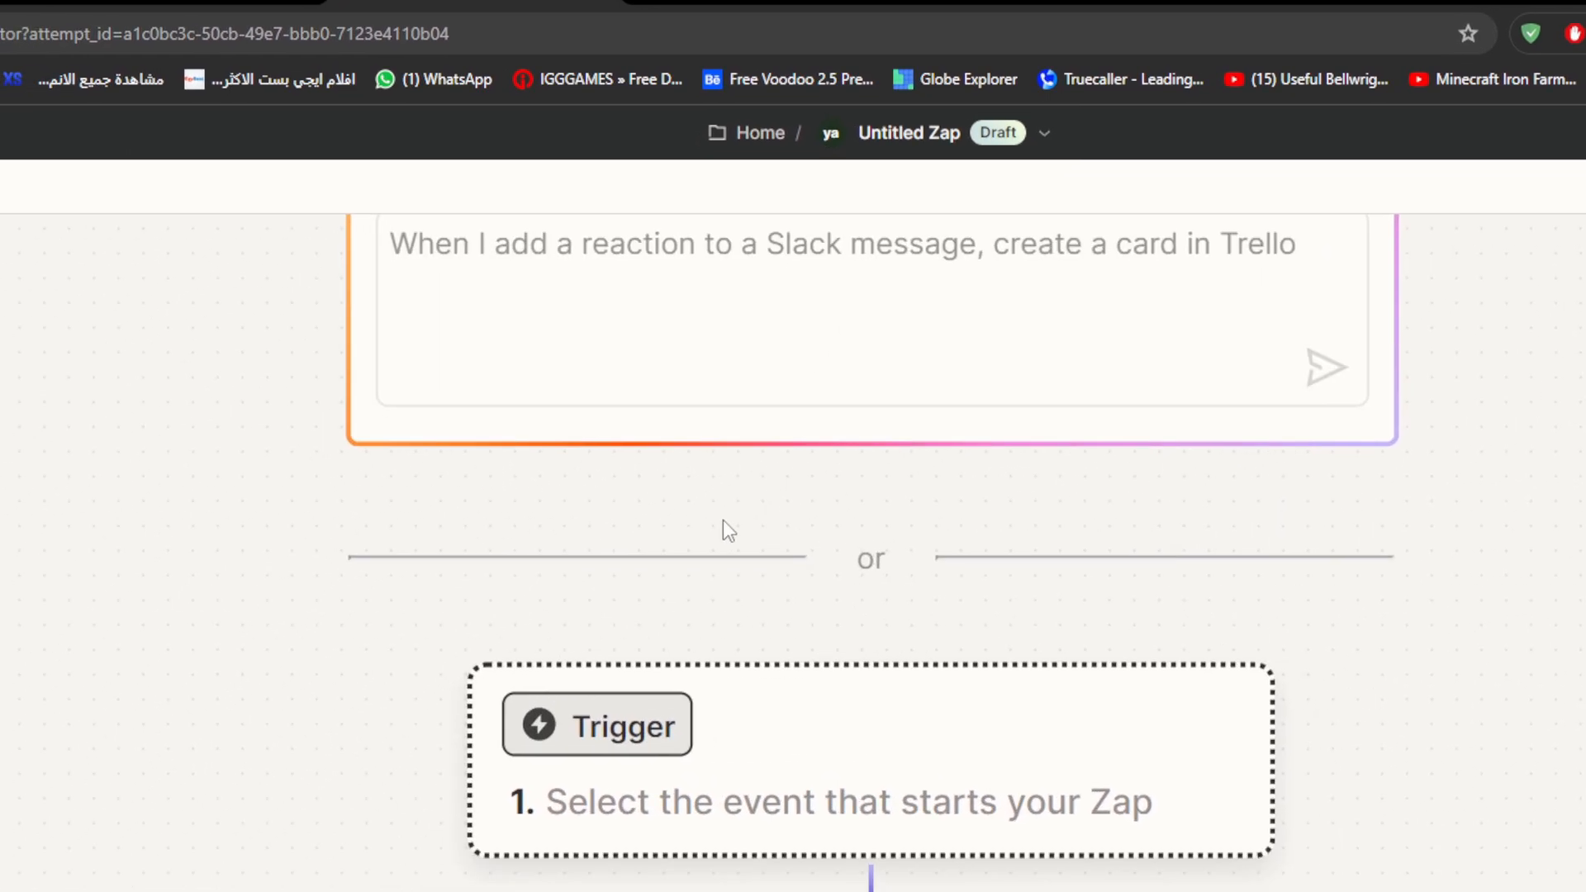
pyautogui.scroll(3, 722, 518)
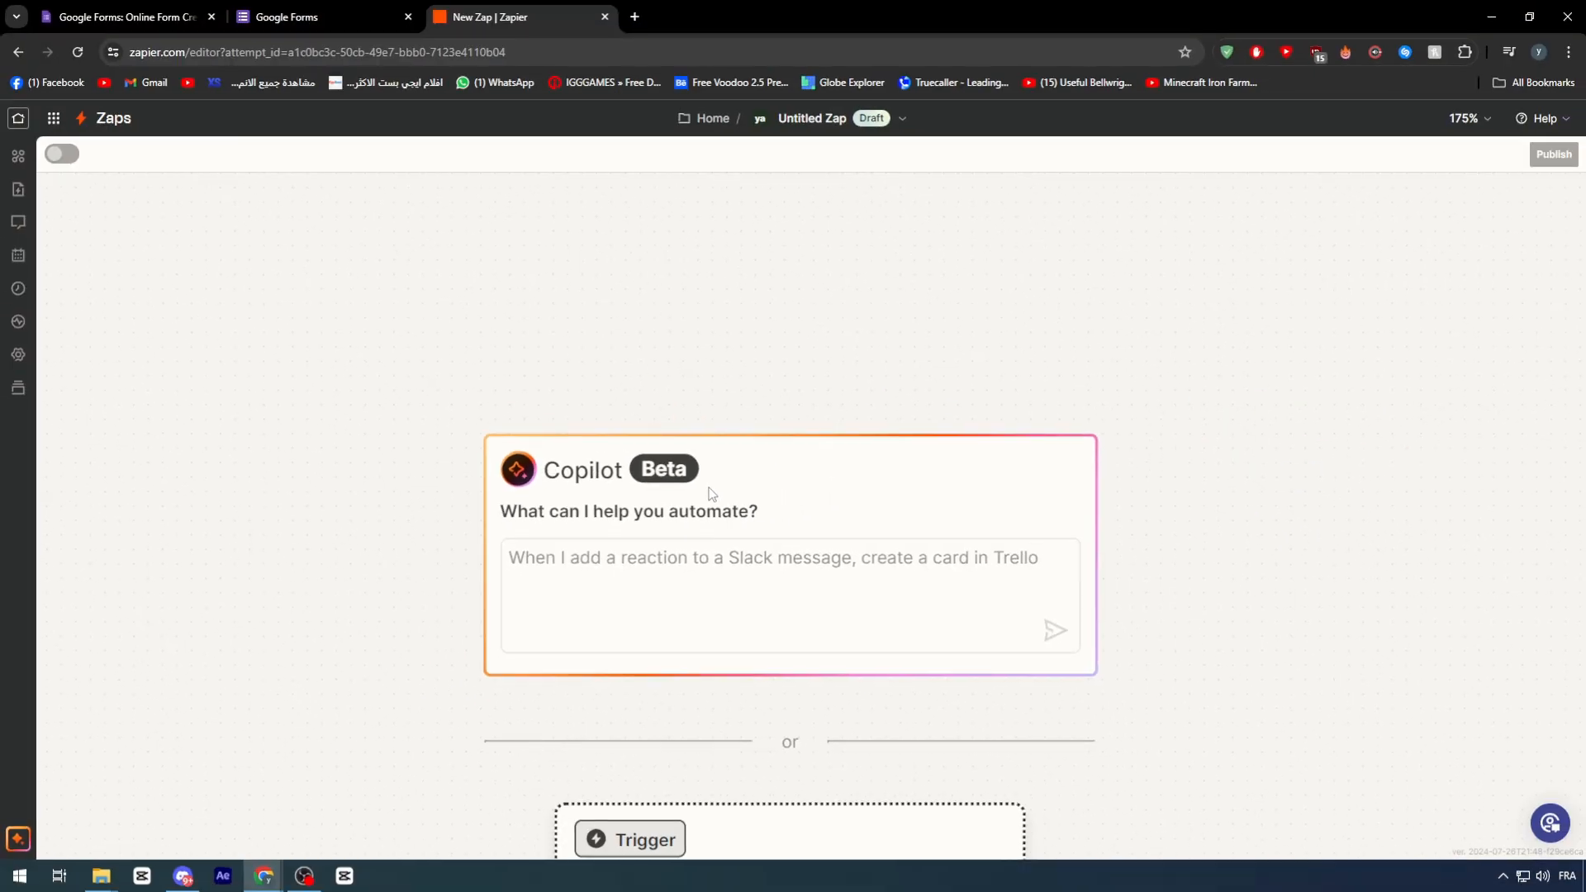
# Send Copilot the request "when ever there is a form submited in Wordpress copy it in google form"
pyautogui.click(673, 590)
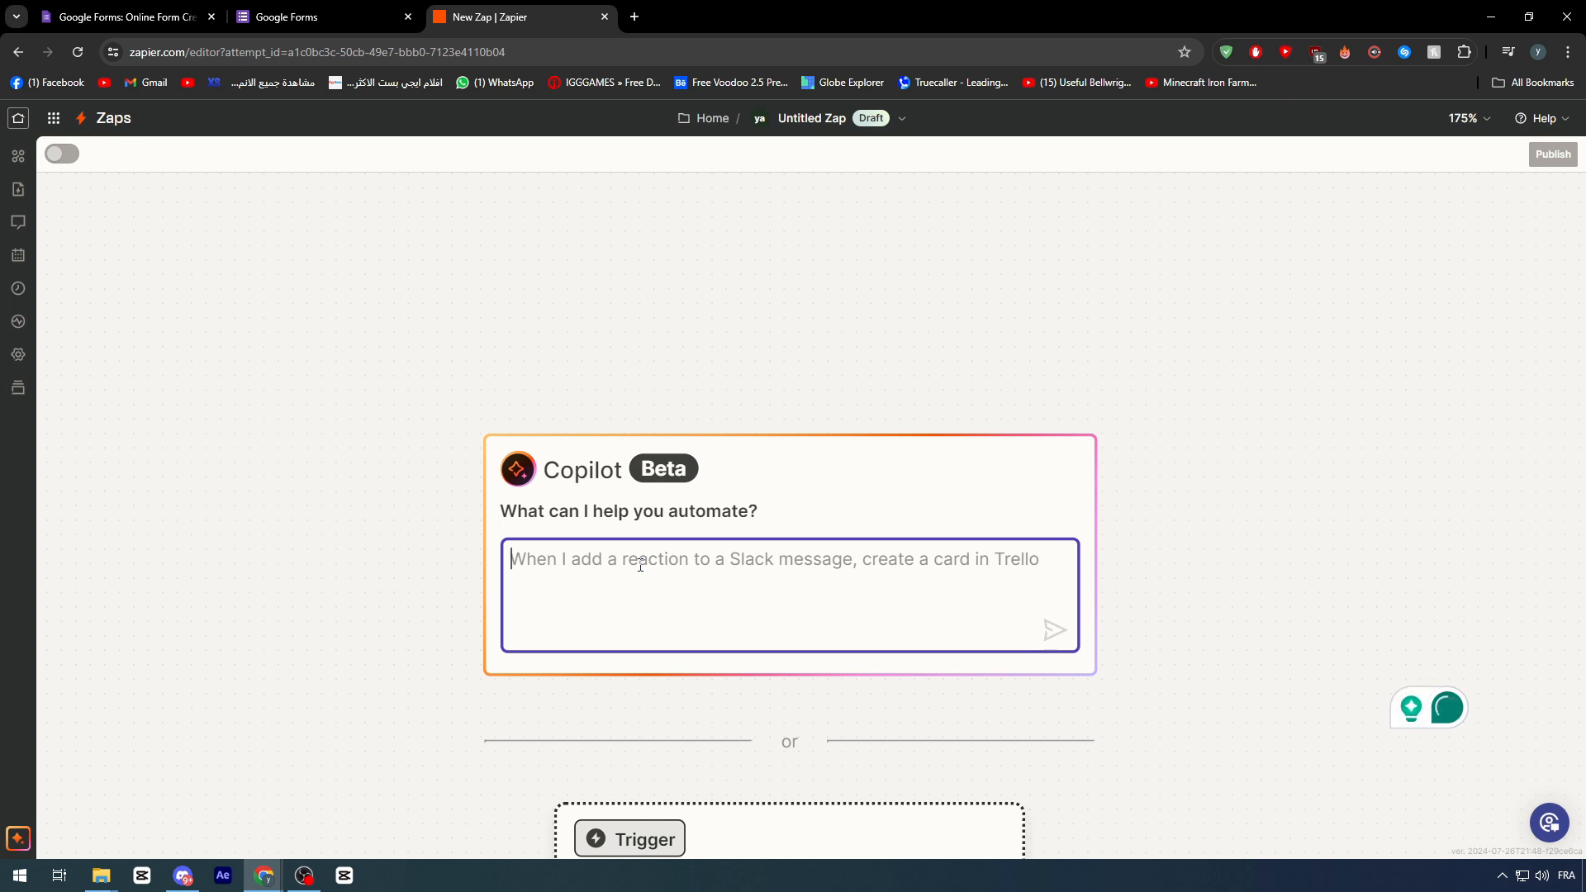
pyautogui.write('when eve')
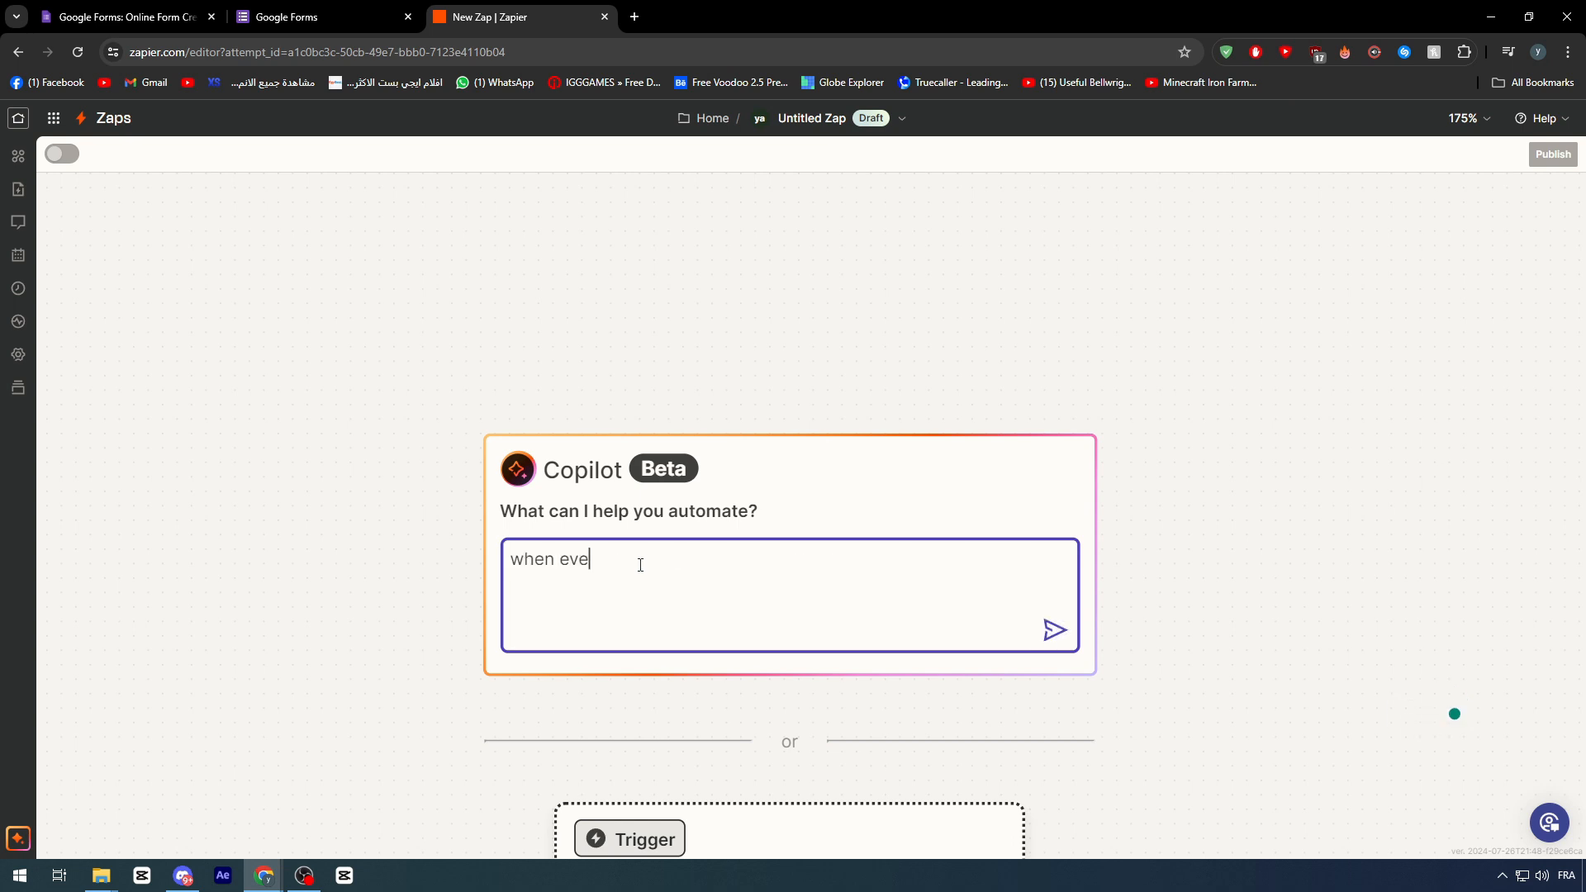
pyautogui.write('r there is a p')
pyautogui.press('BackSpace')
pyautogui.press('BackSpace')
pyautogui.write('form submited ')
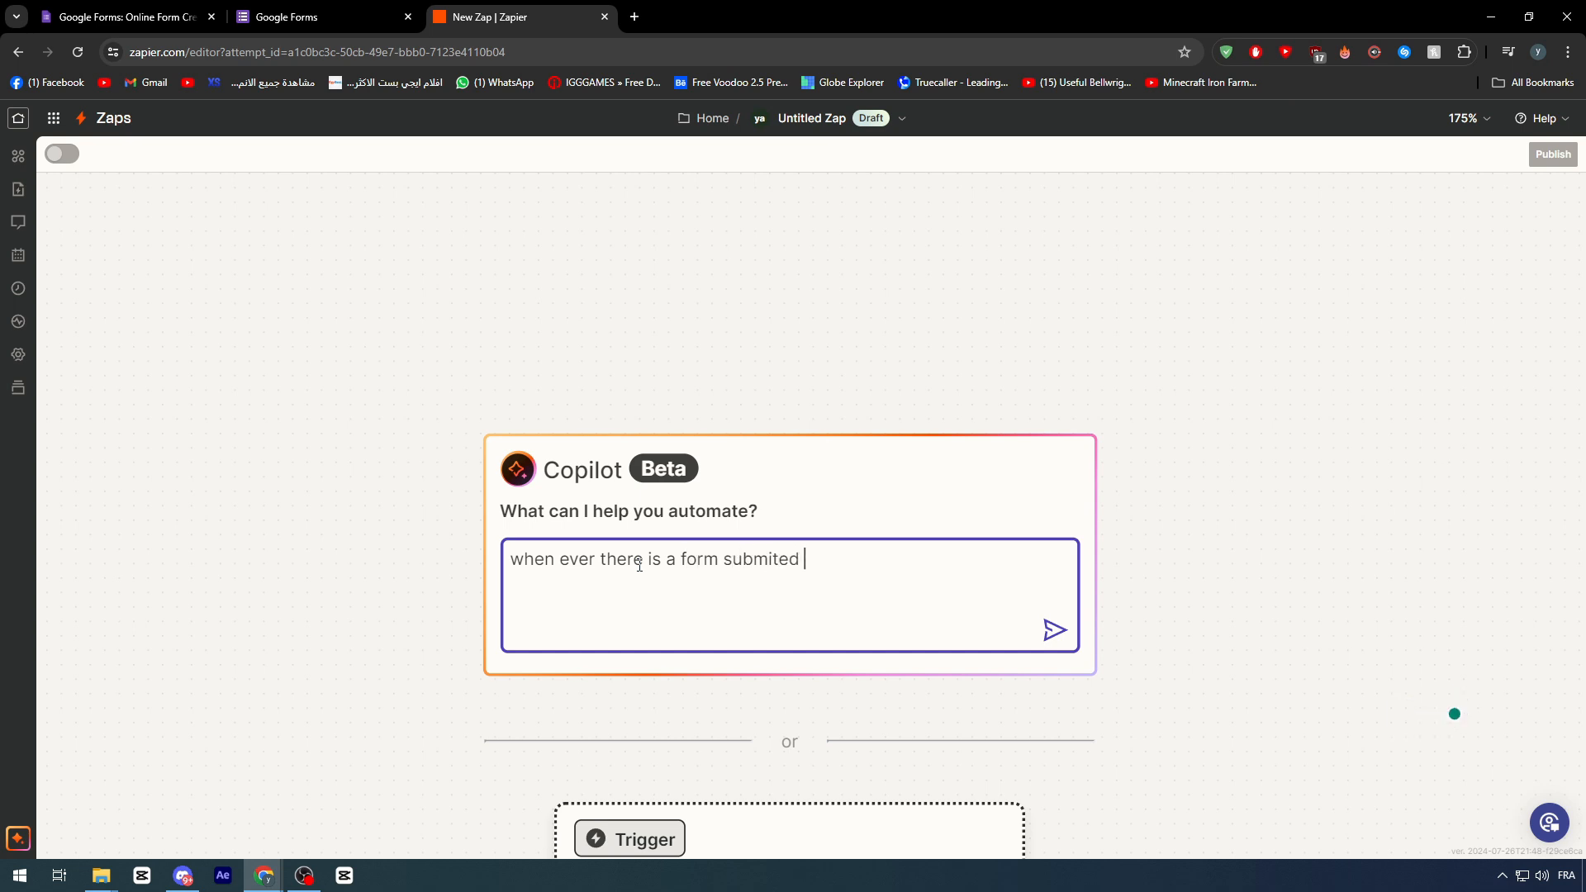
pyautogui.write('in goog')
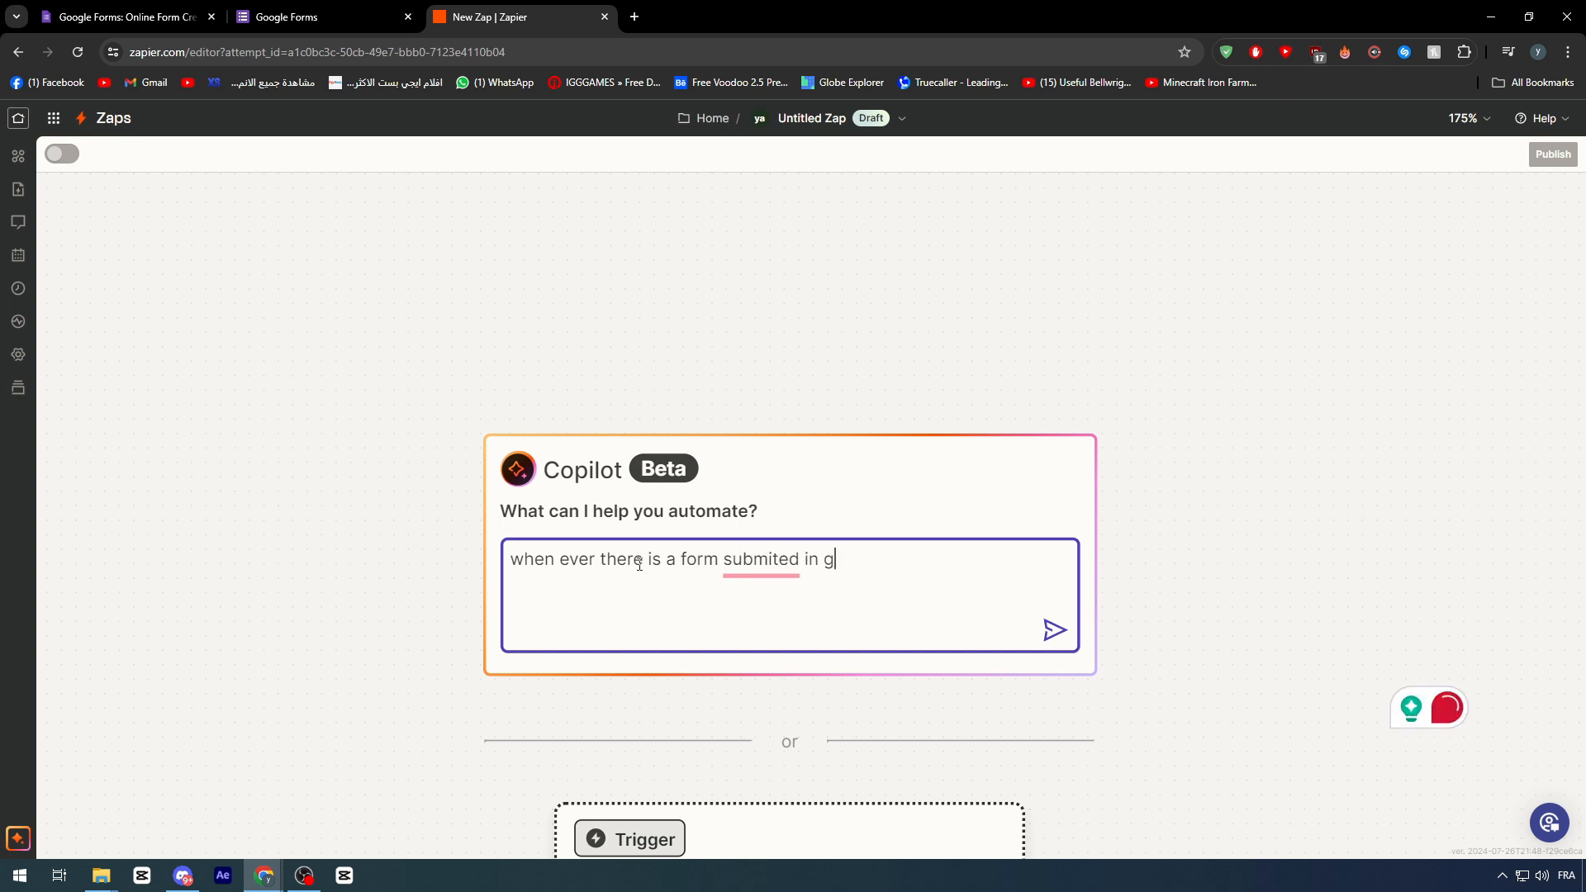
pyautogui.press('BackSpace')
pyautogui.press('BackSpace')
pyautogui.press('BackSpace')
pyautogui.press('BackSpace')
pyautogui.write('Wordpress sen')
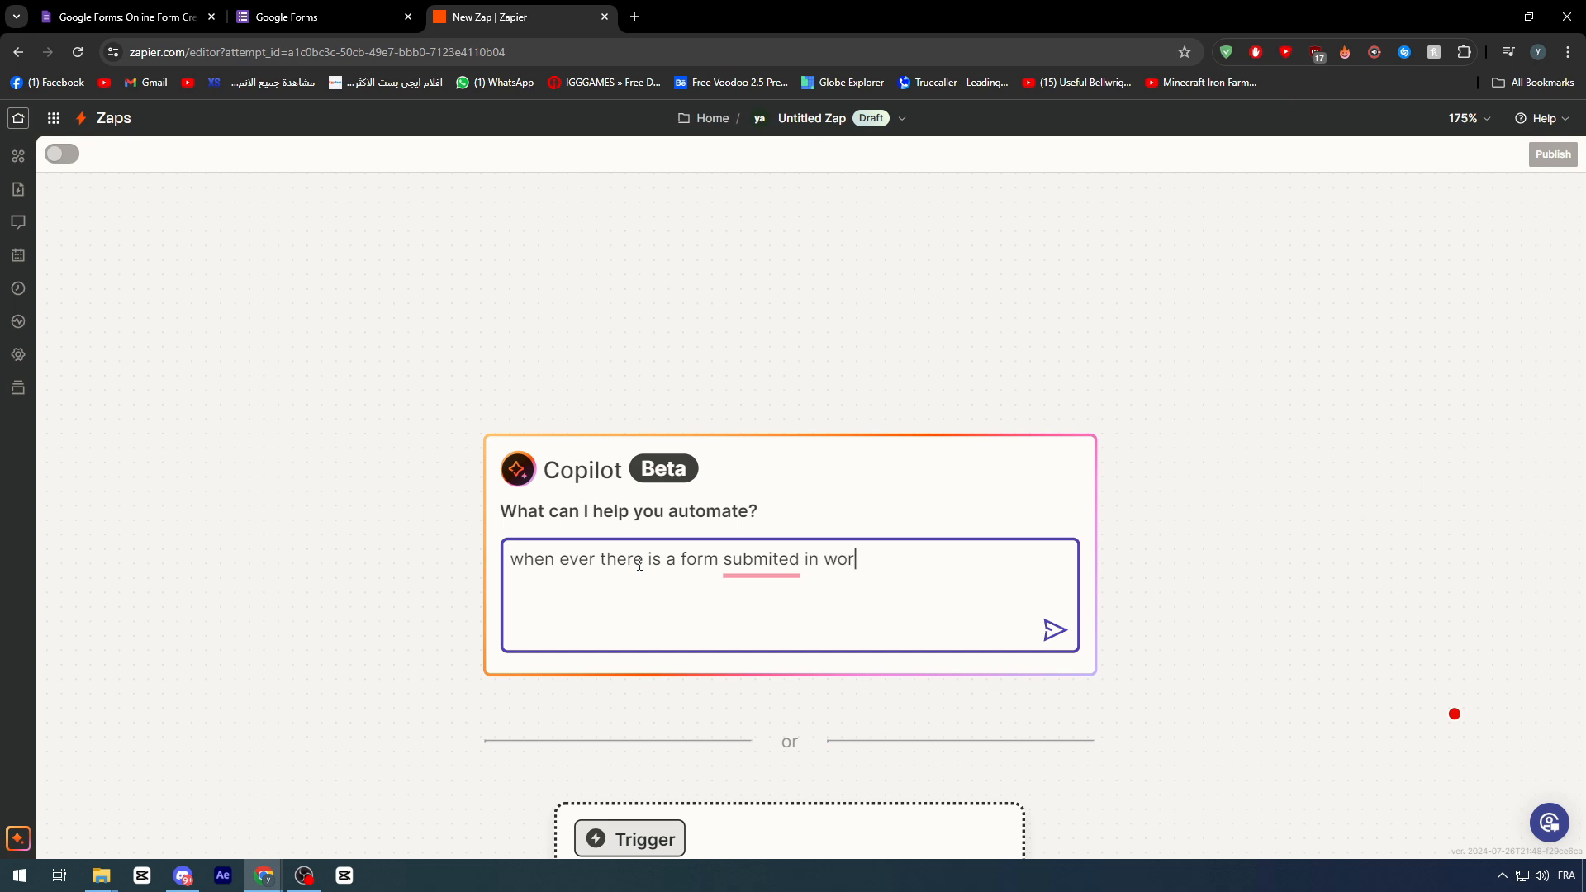
pyautogui.press('BackSpace')
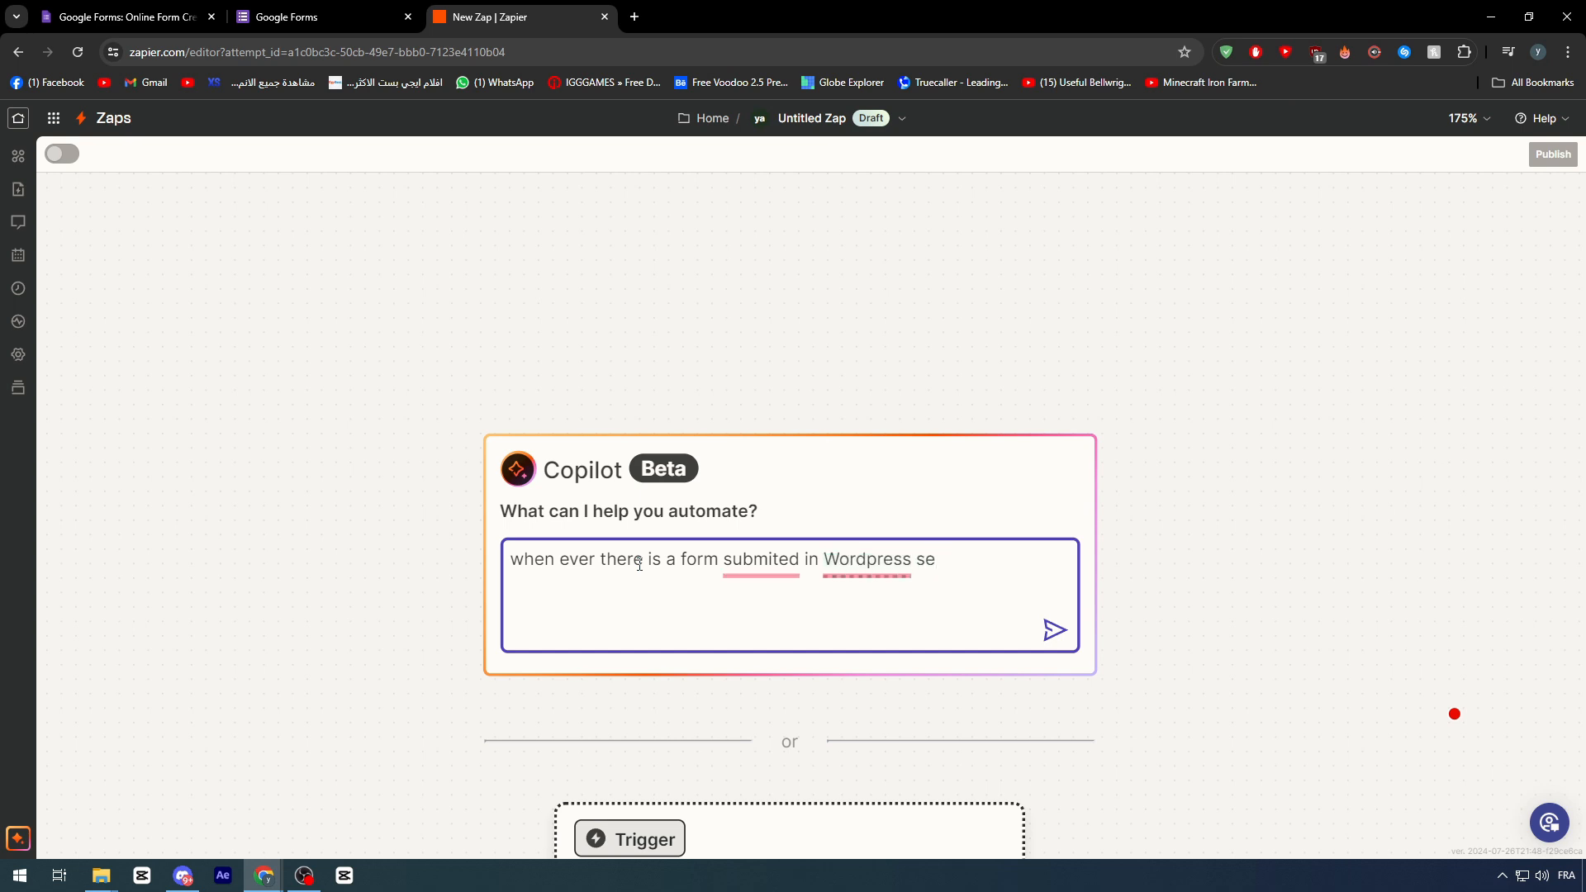
pyautogui.write('copy it in google form')
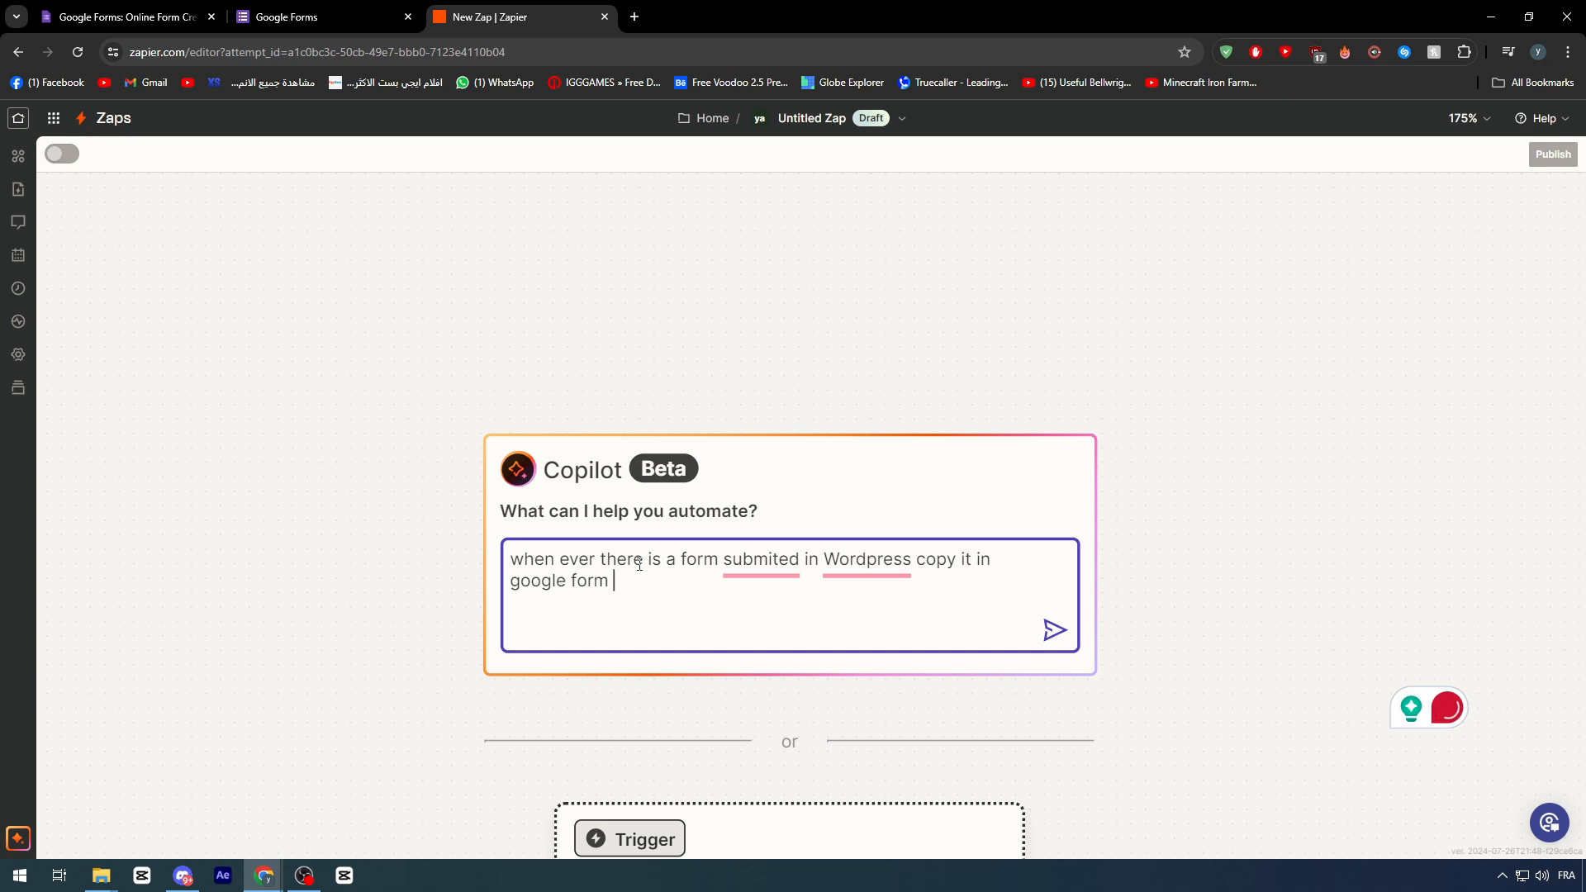
pyautogui.click(1057, 644)
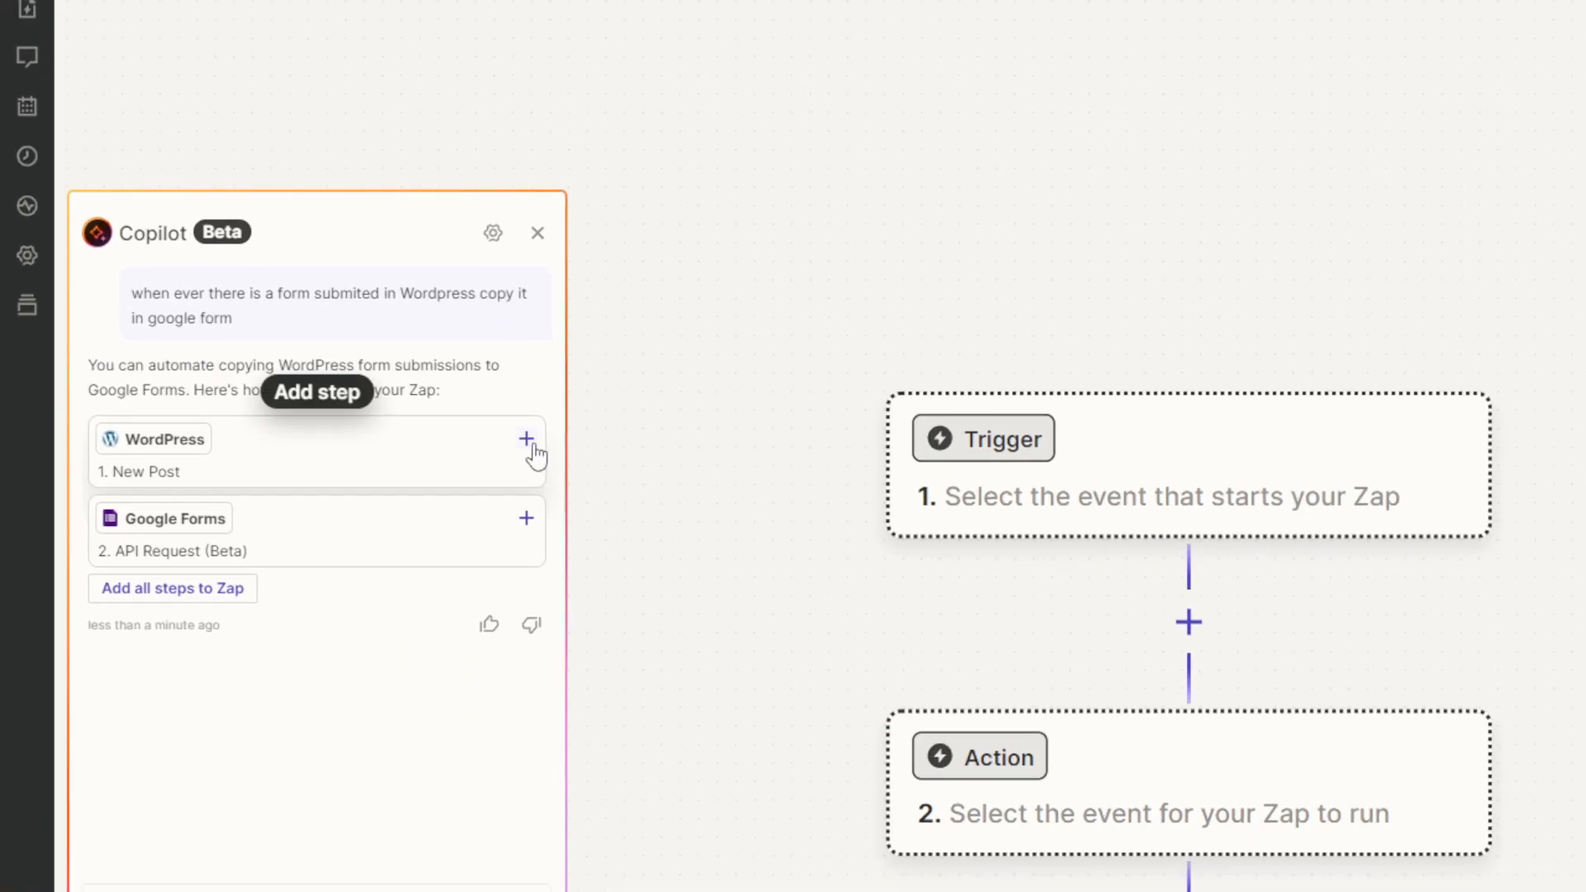
# Add Copilot's suggested WordPress New Post step to the Zap as its trigger
pyautogui.click(353, 478)
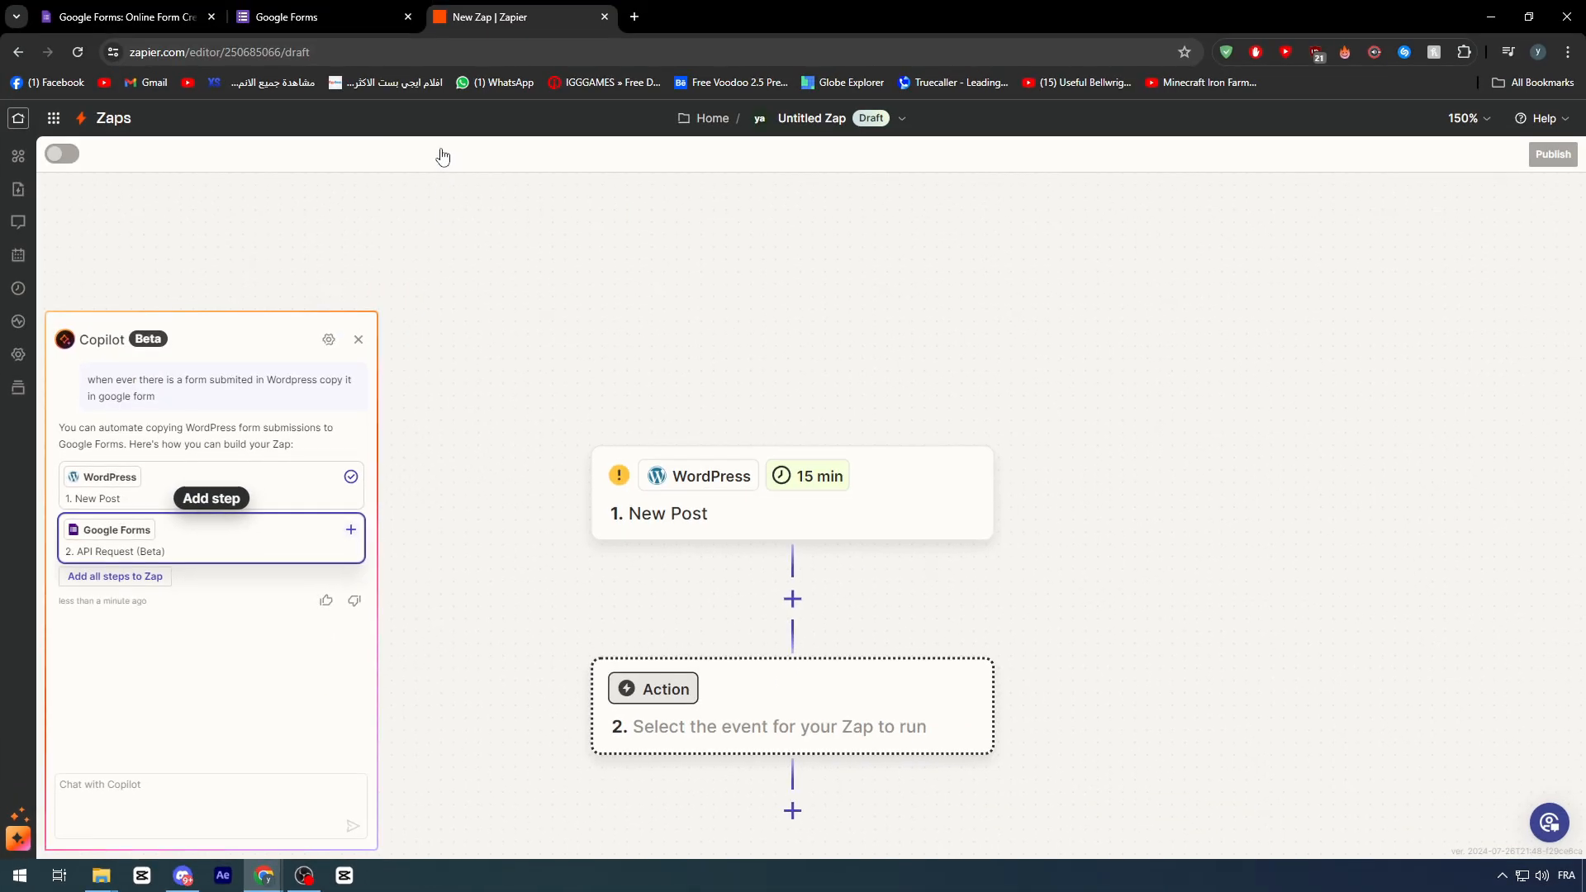
# Exit the unresponsive Zap editor page and reload the draft Zap from its existing address
pyautogui.click(441, 42)
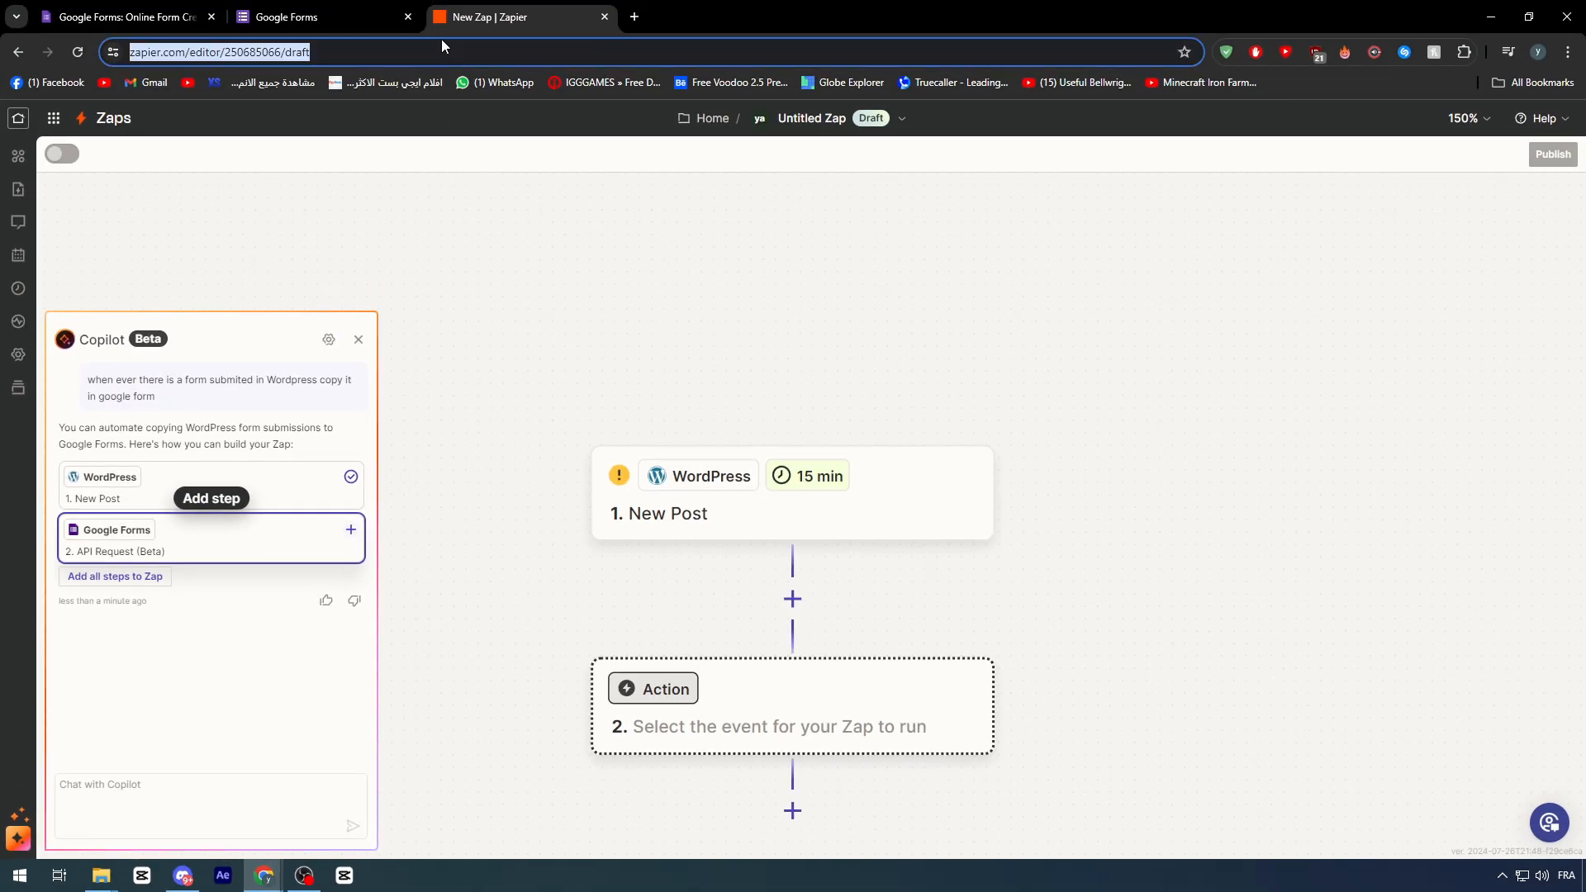
pyautogui.press('Return')
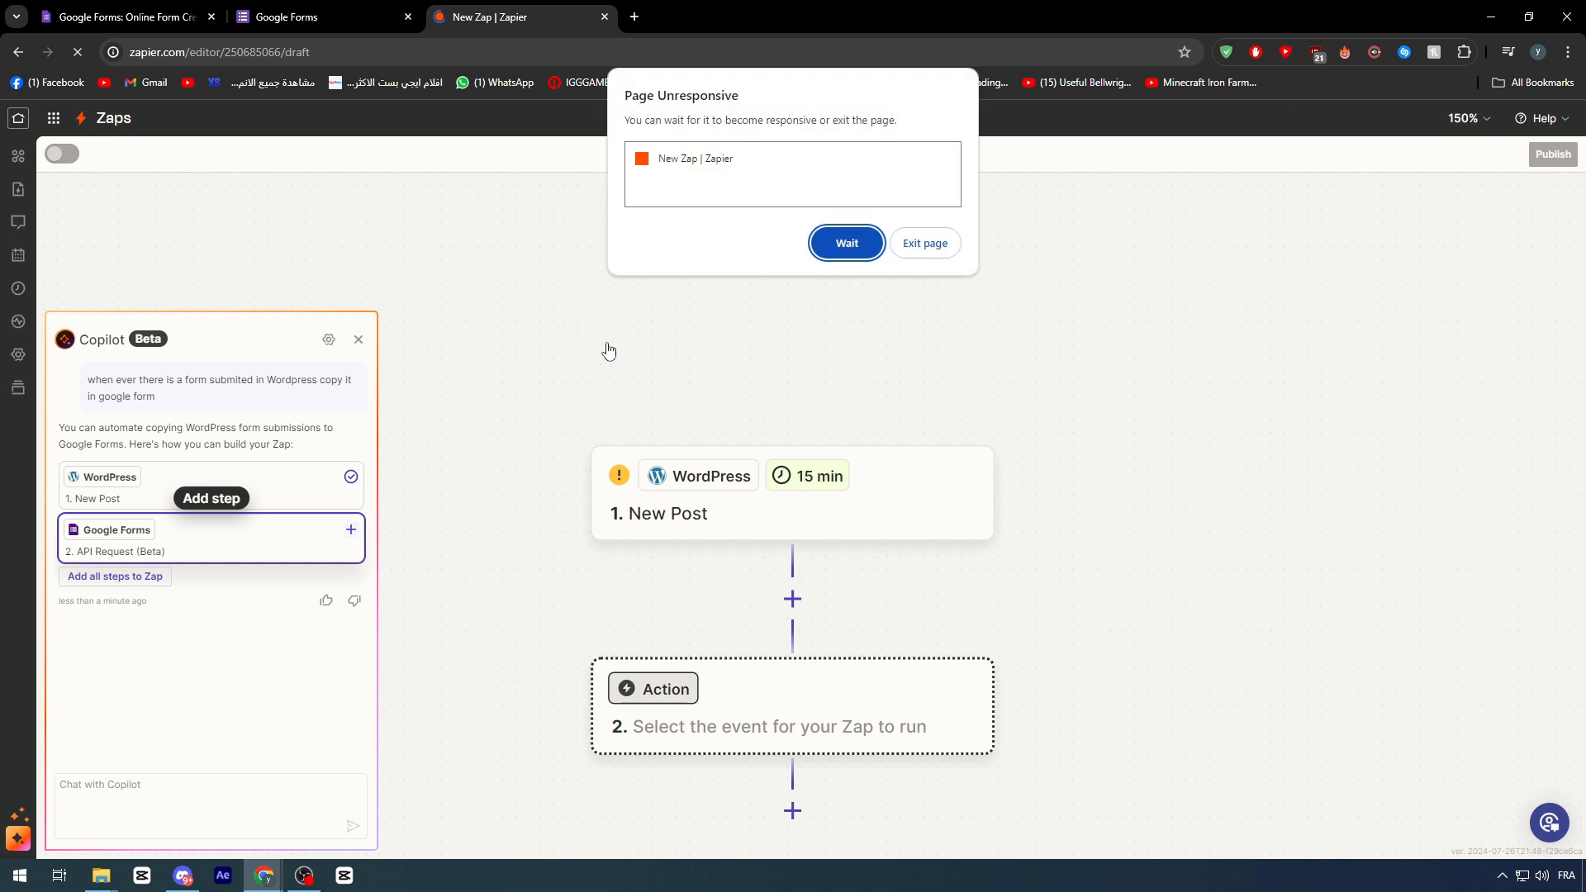
pyautogui.click(915, 245)
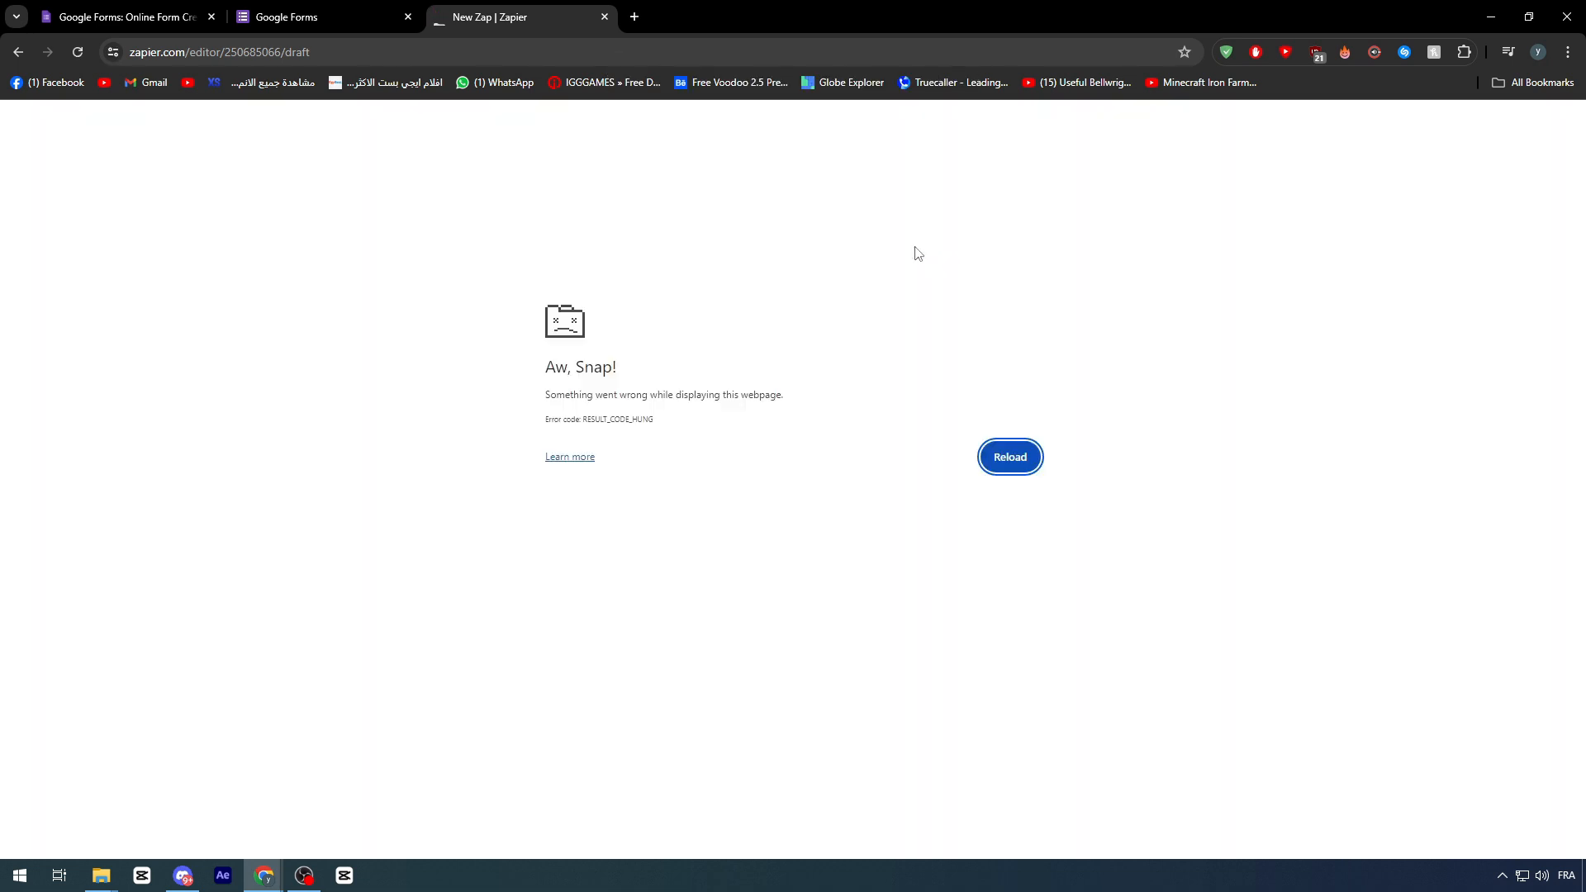
pyautogui.click(646, 61)
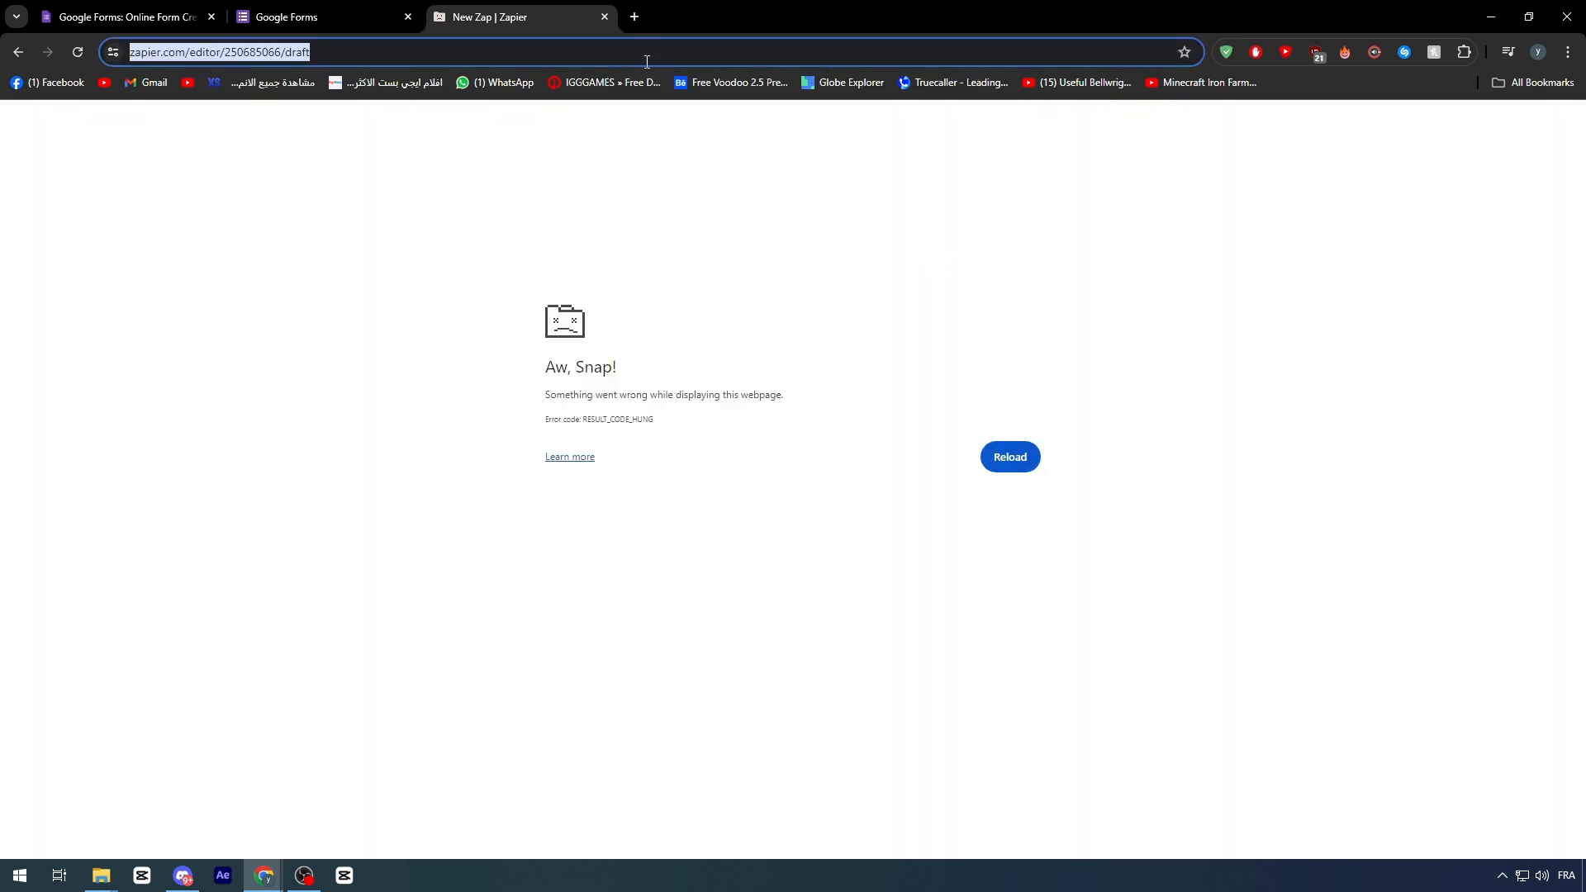
pyautogui.press('Return')
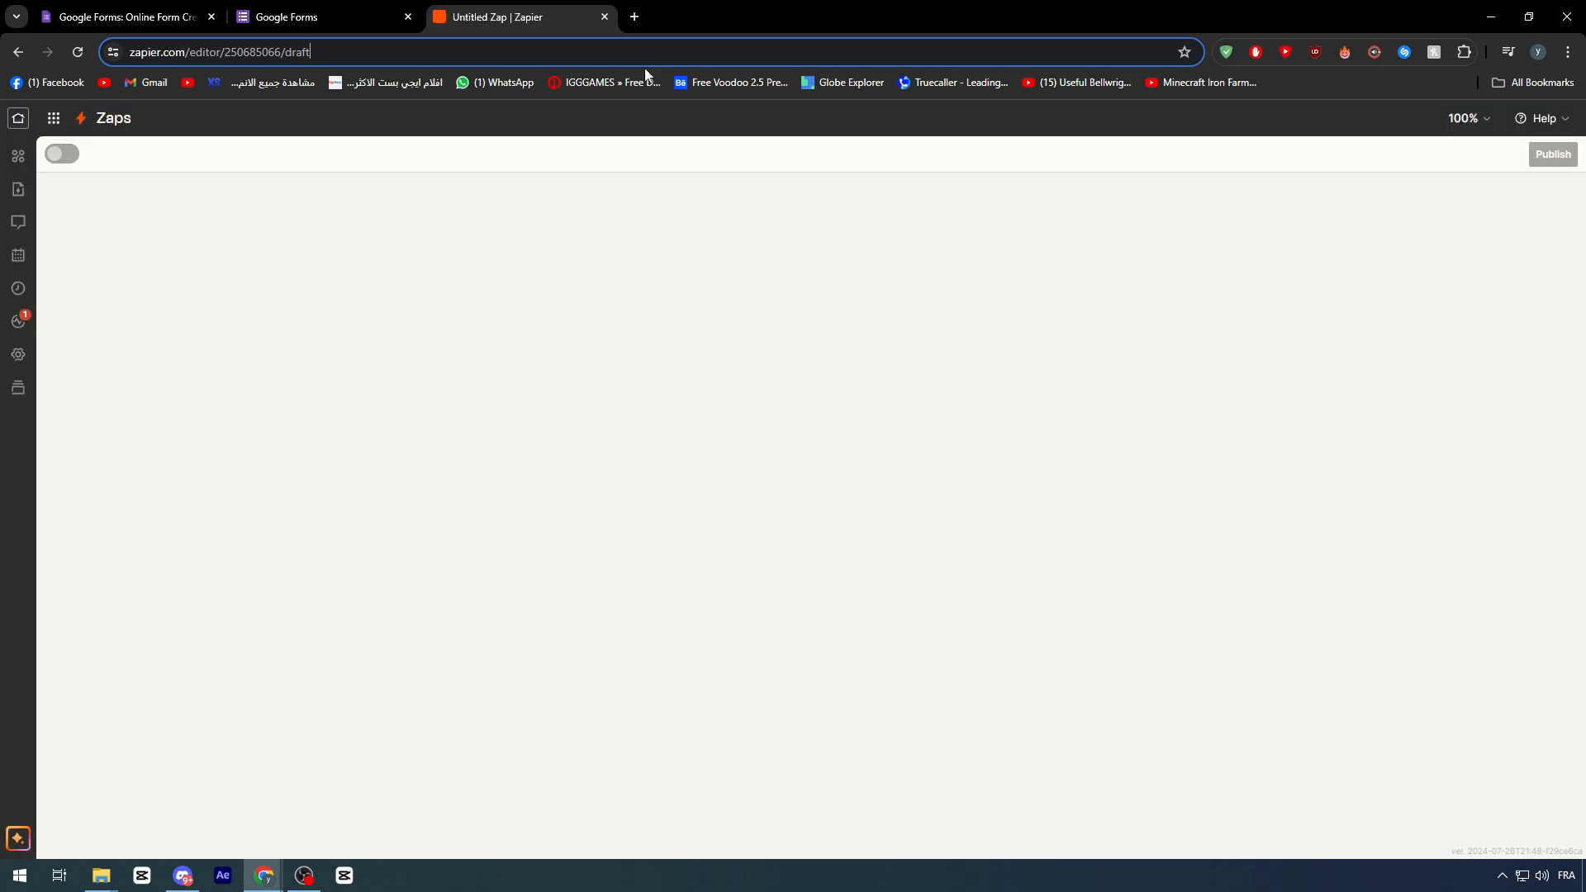
# Search the available apps for "google form" and set Google Forms as the app for the Zap's second step
pyautogui.click(741, 582)
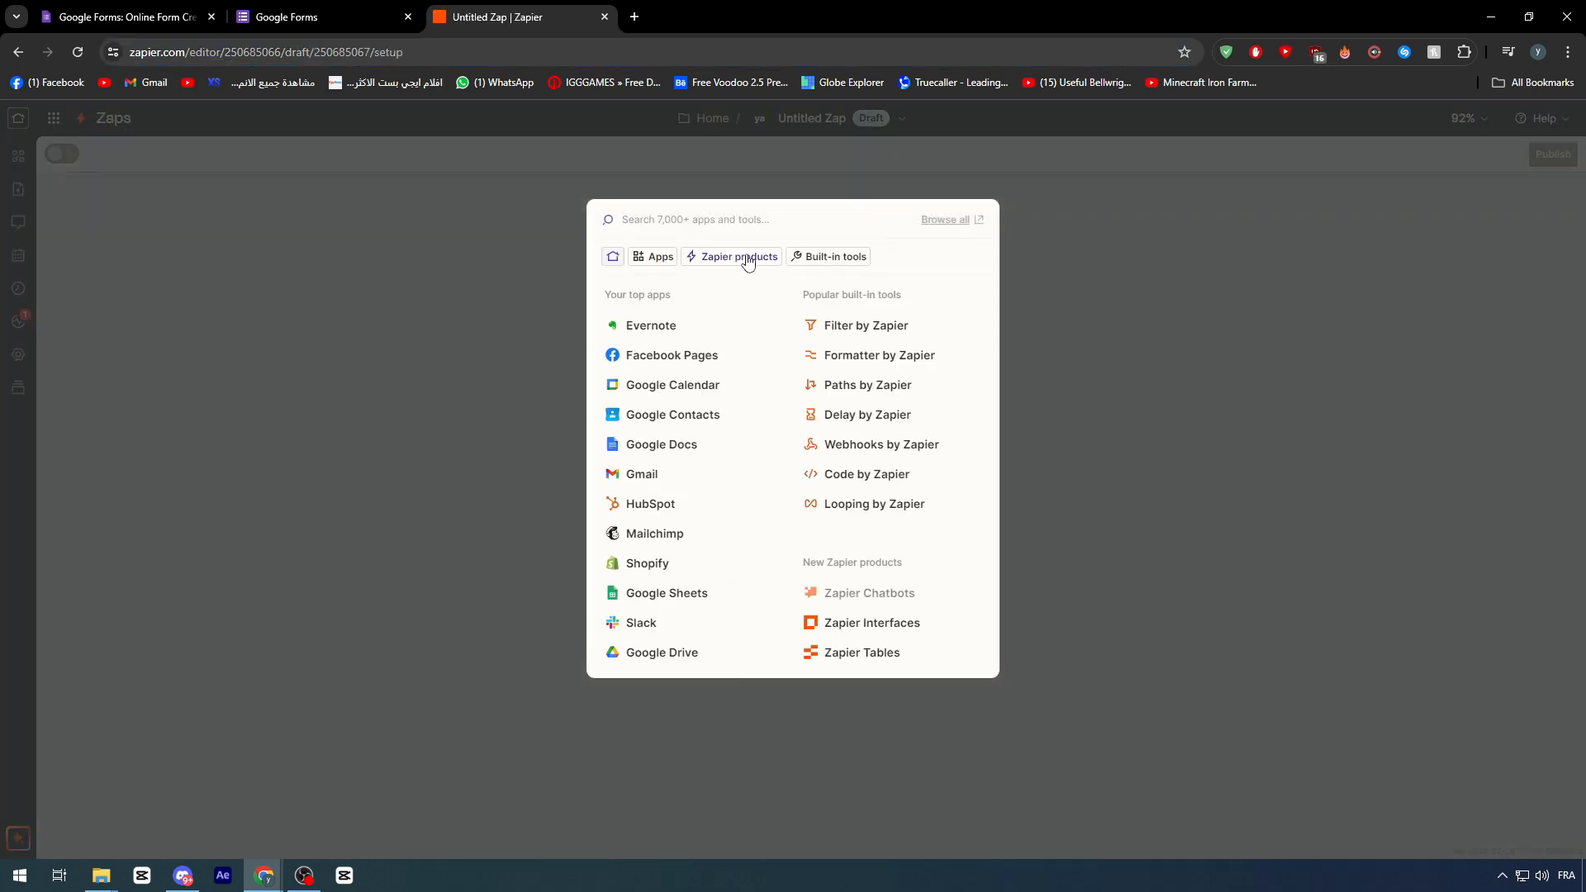
pyautogui.write('google form')
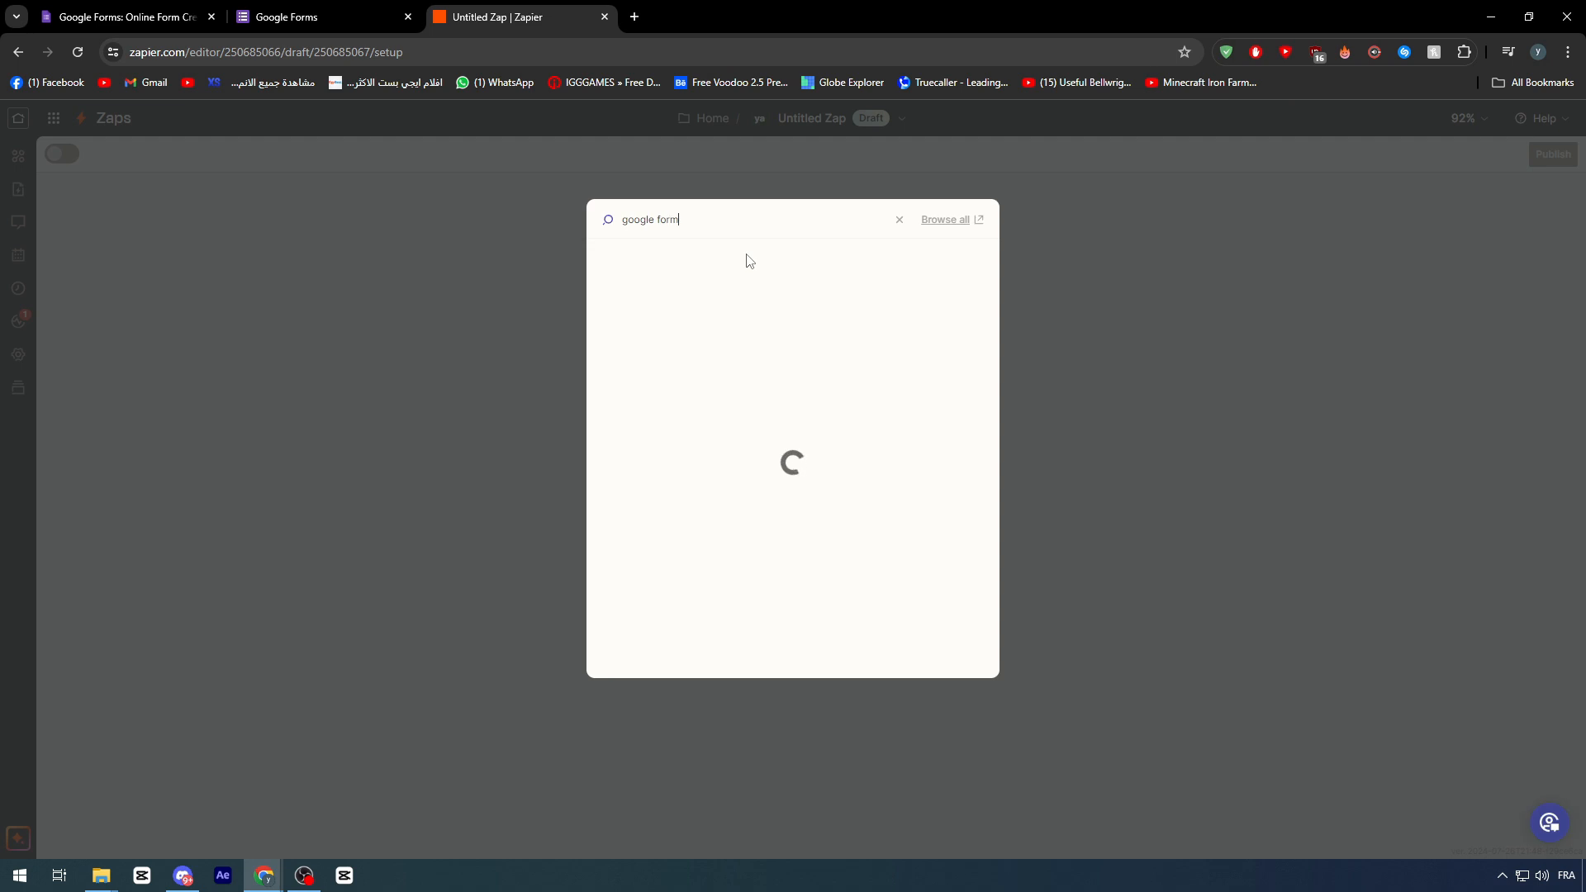
pyautogui.click(666, 261)
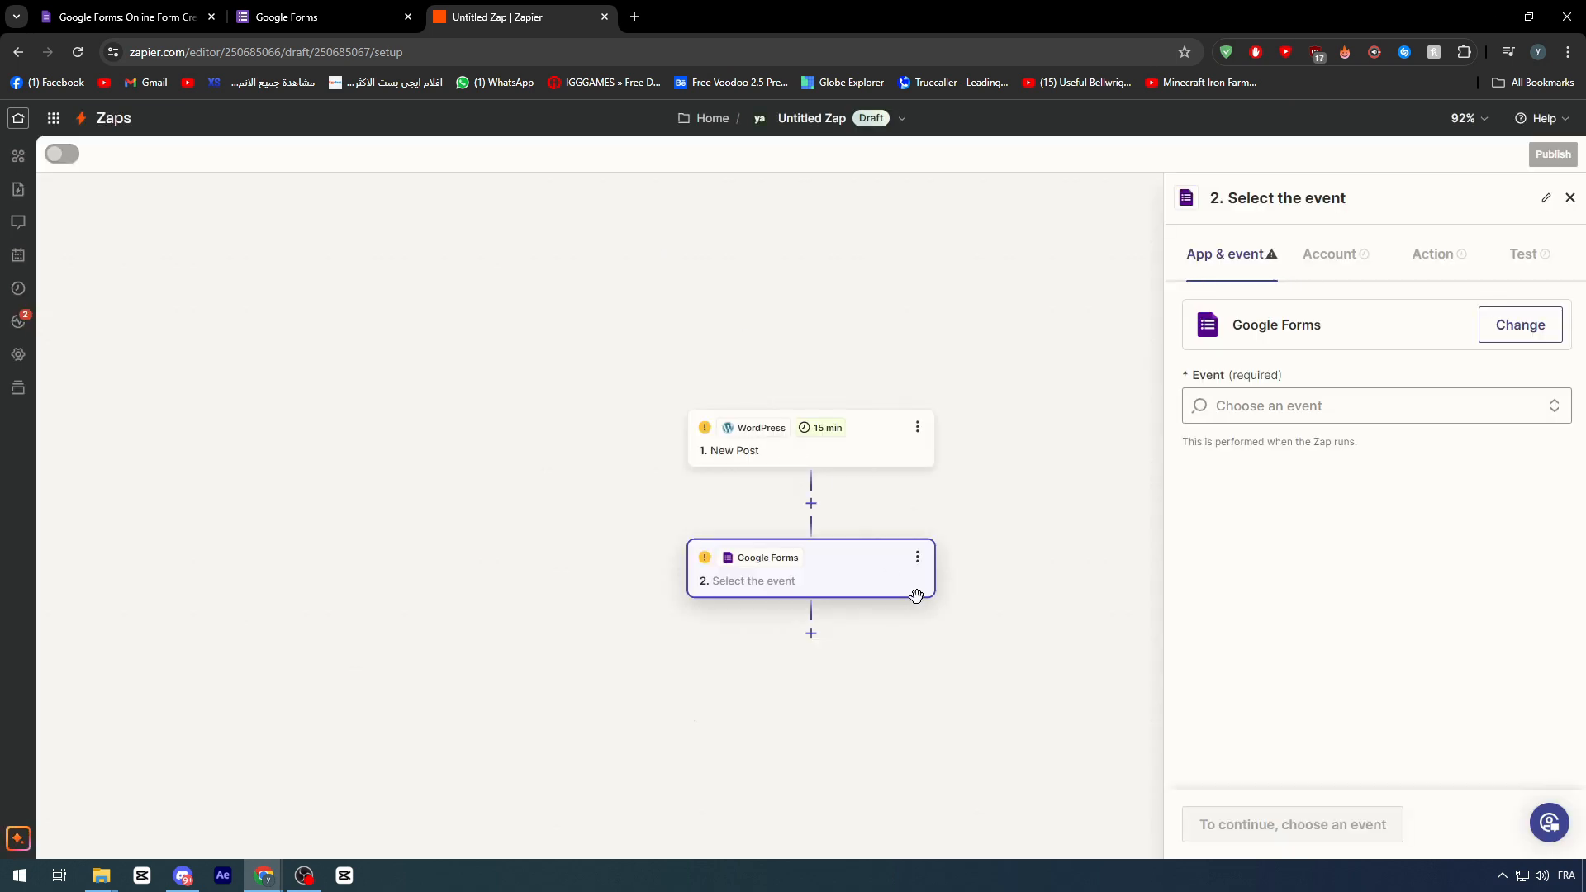
pyautogui.click(1306, 418)
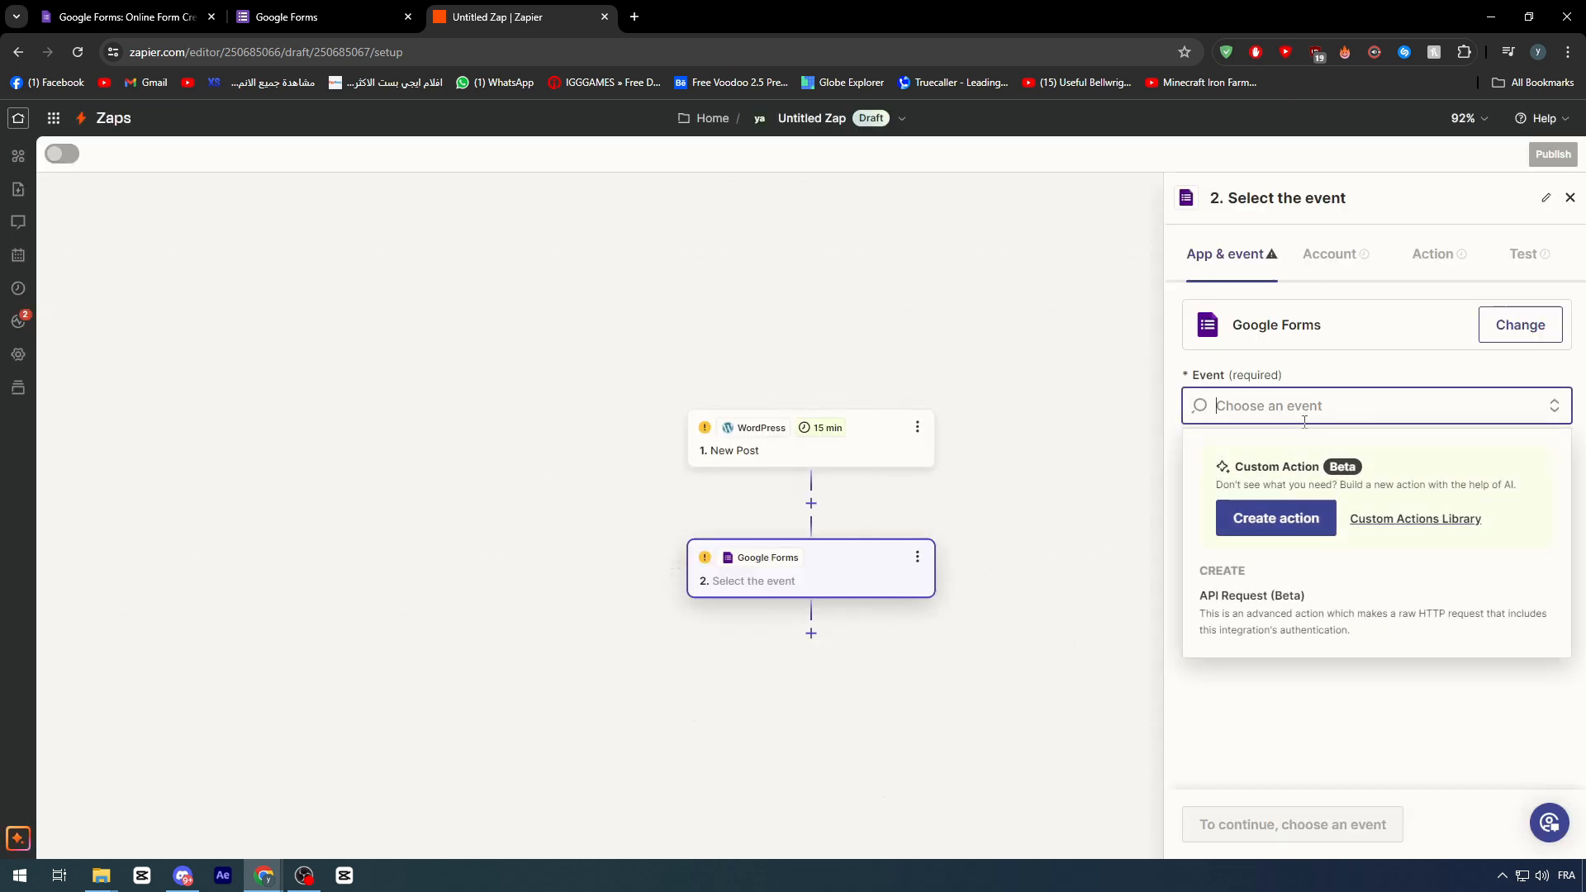
pyautogui.click(1292, 535)
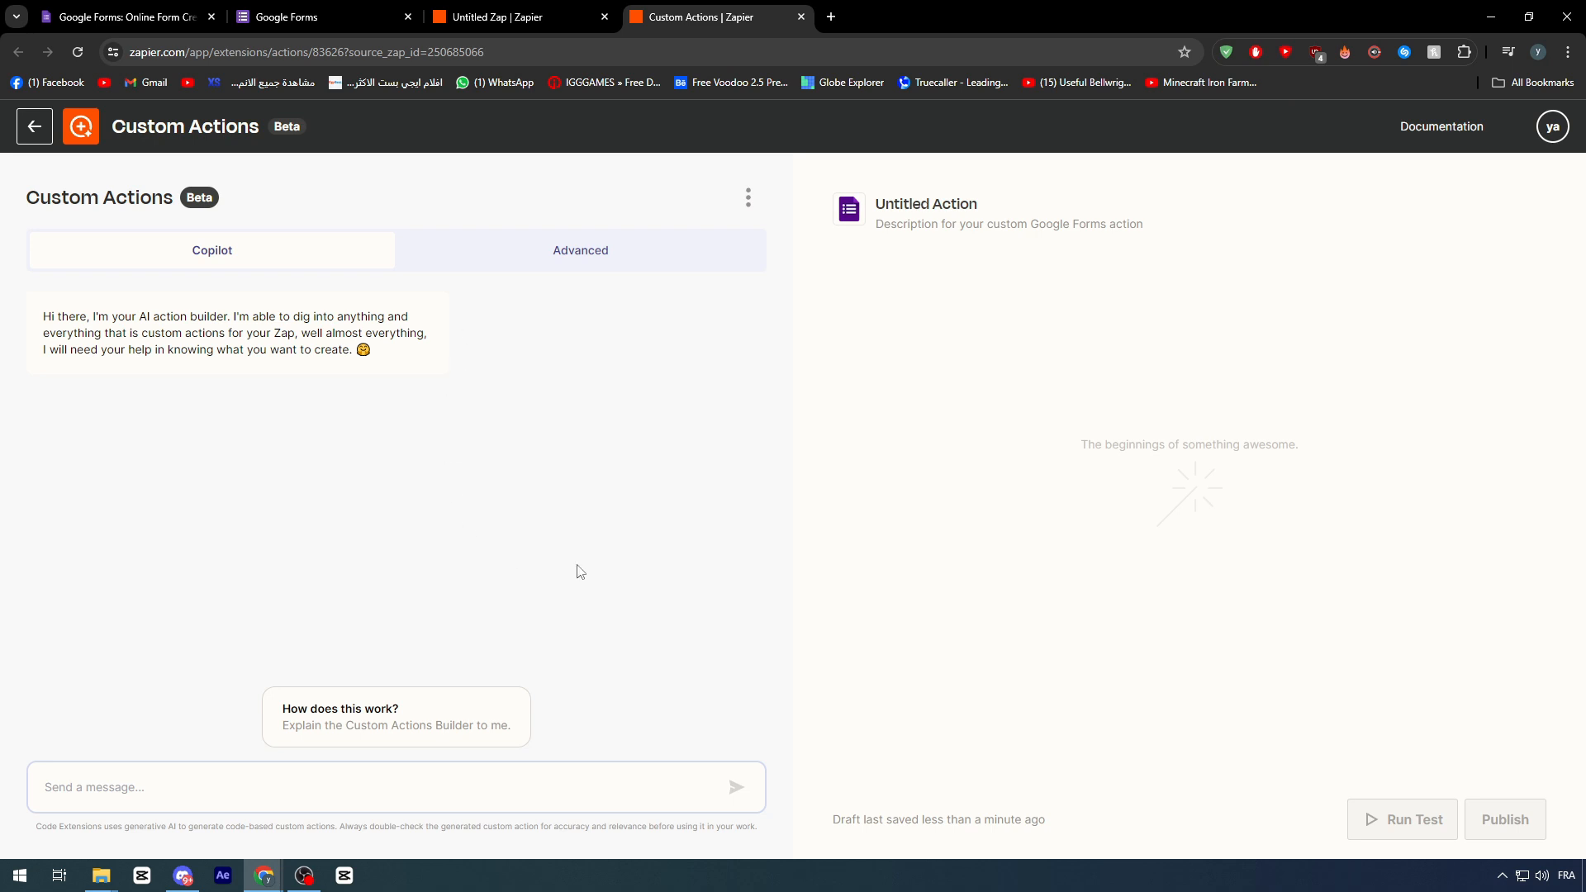
pyautogui.click(512, 16)
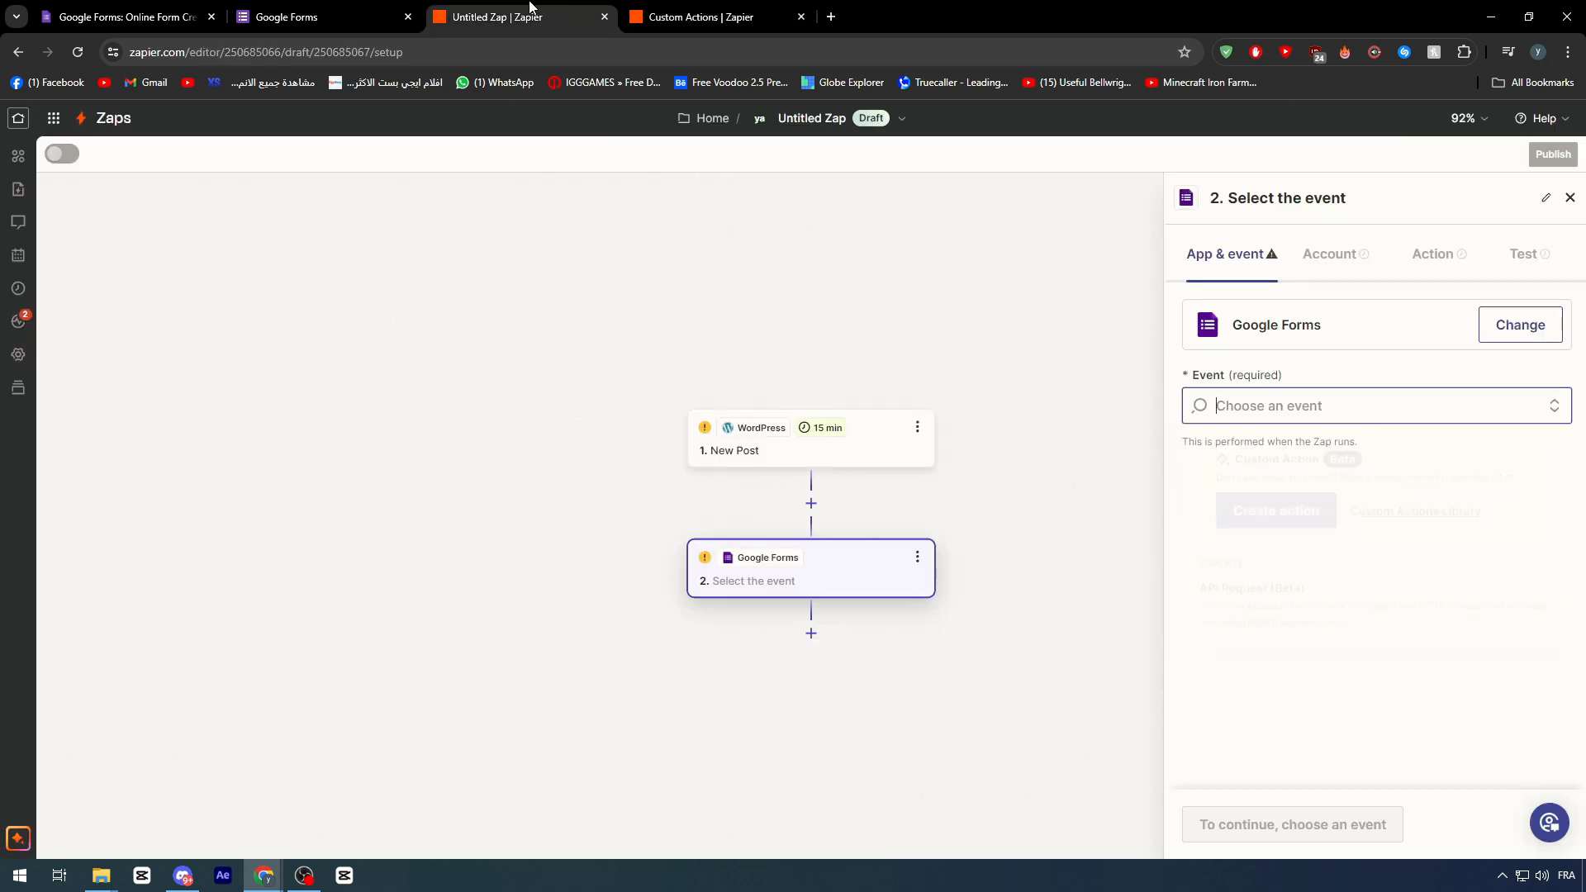
pyautogui.click(800, 16)
# Open Copilot in the Zap editor and send it the request "create google forms"
pyautogui.click(18, 839)
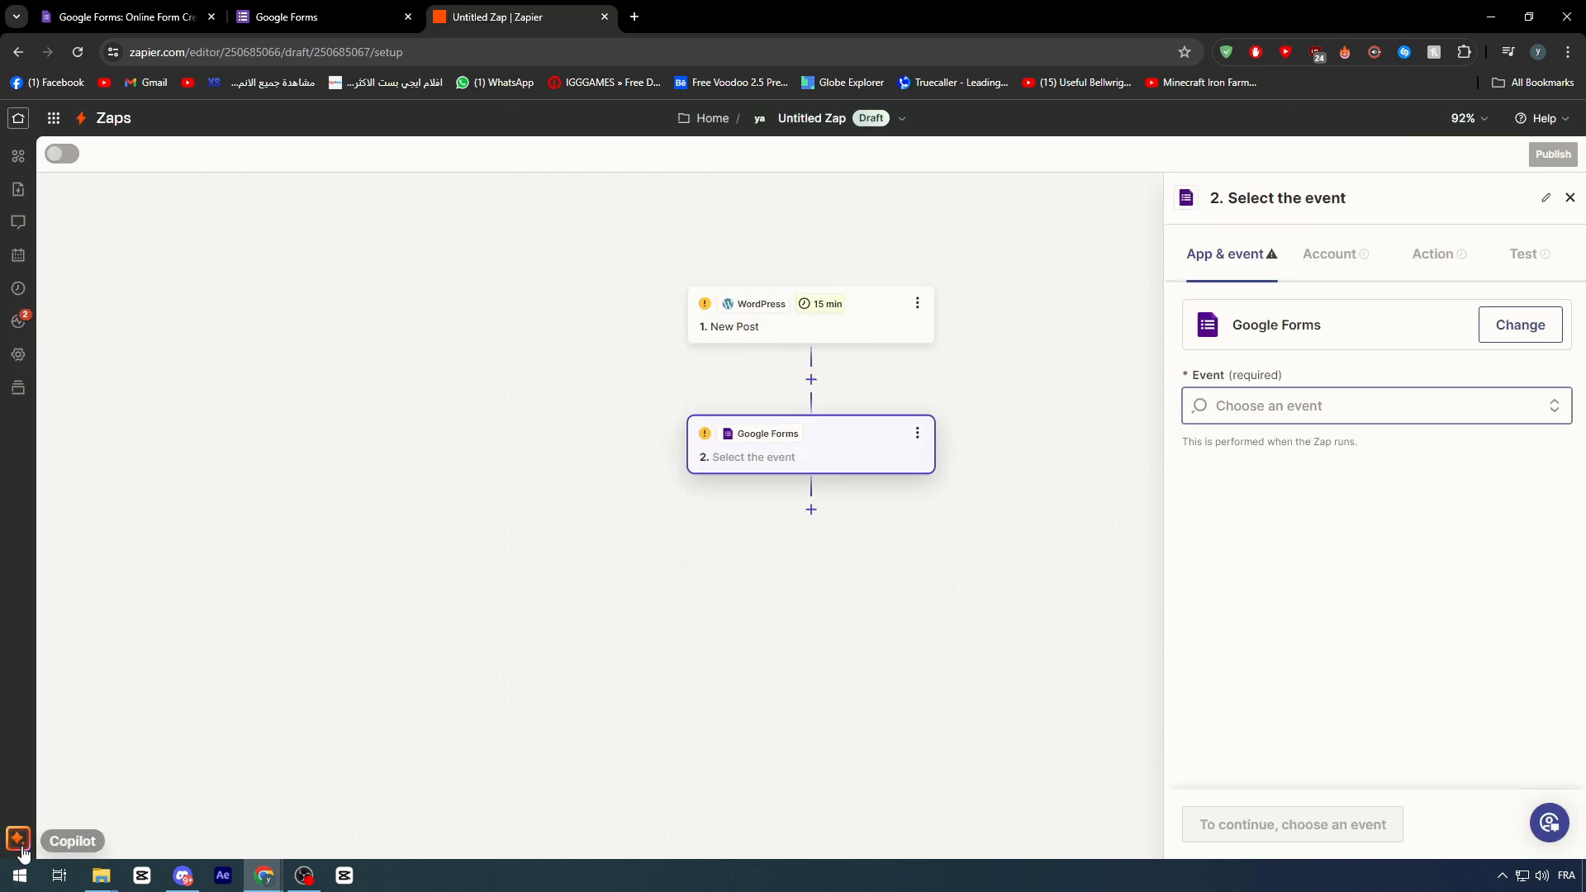
pyautogui.click(329, 733)
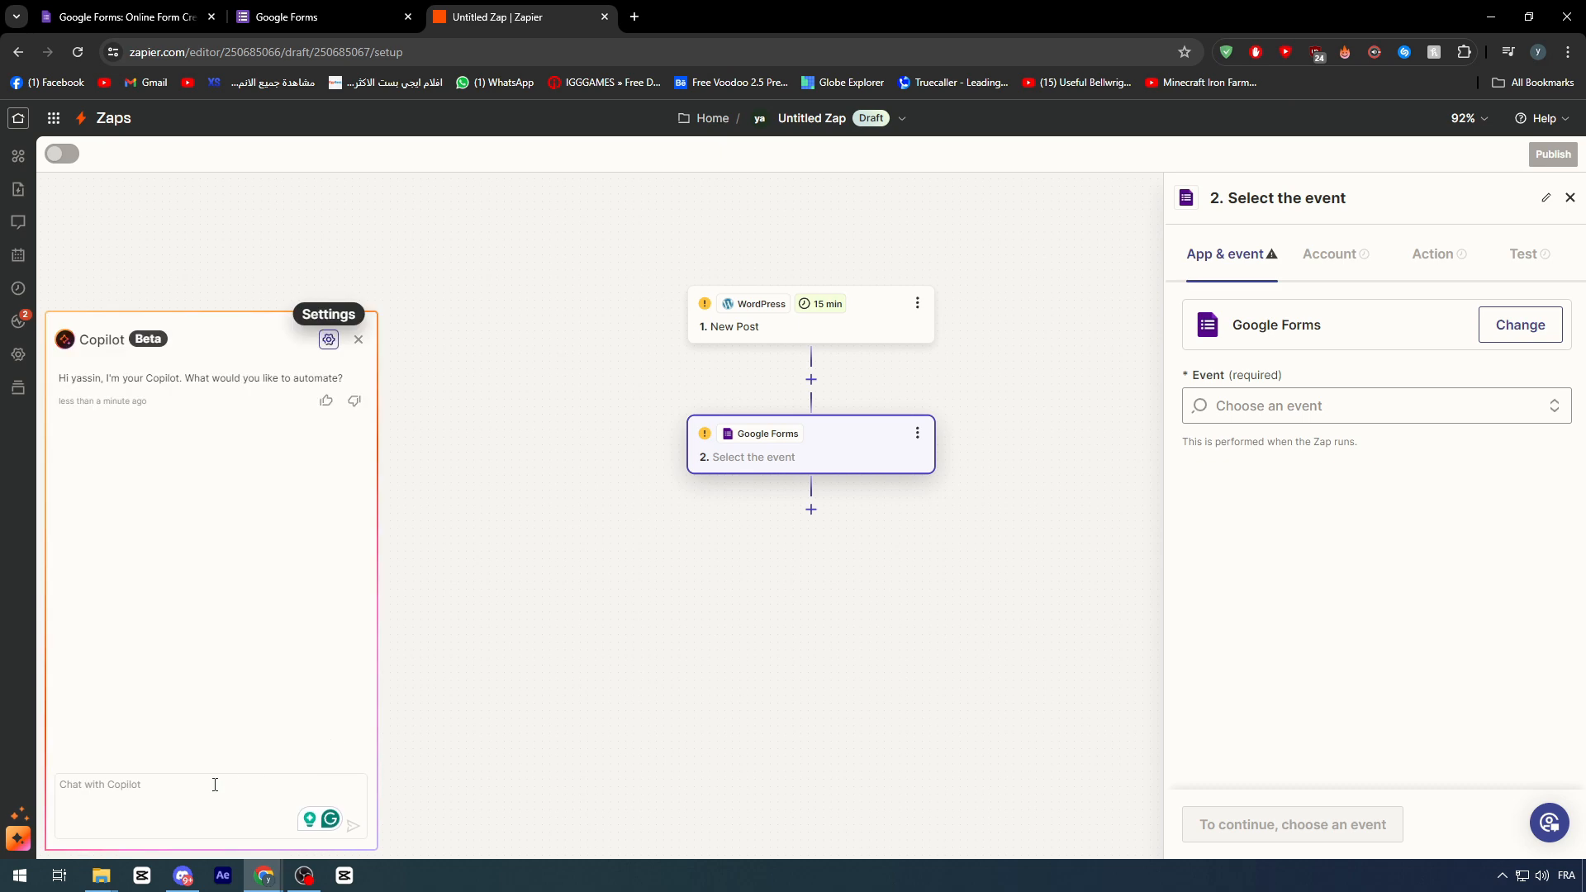
pyautogui.click(196, 804)
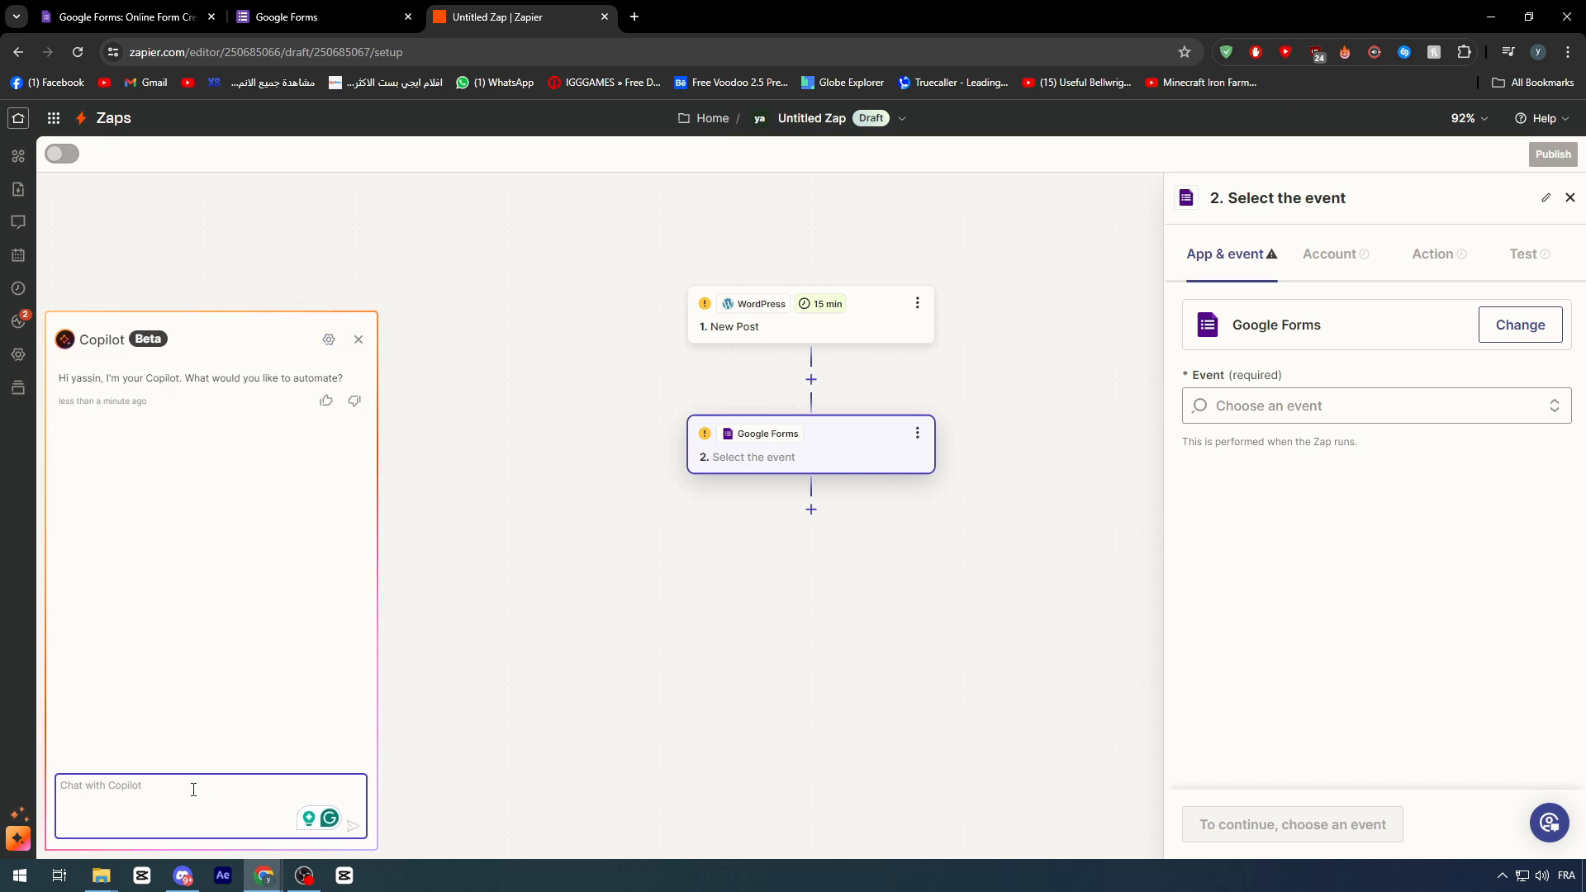
pyautogui.write('create goog')
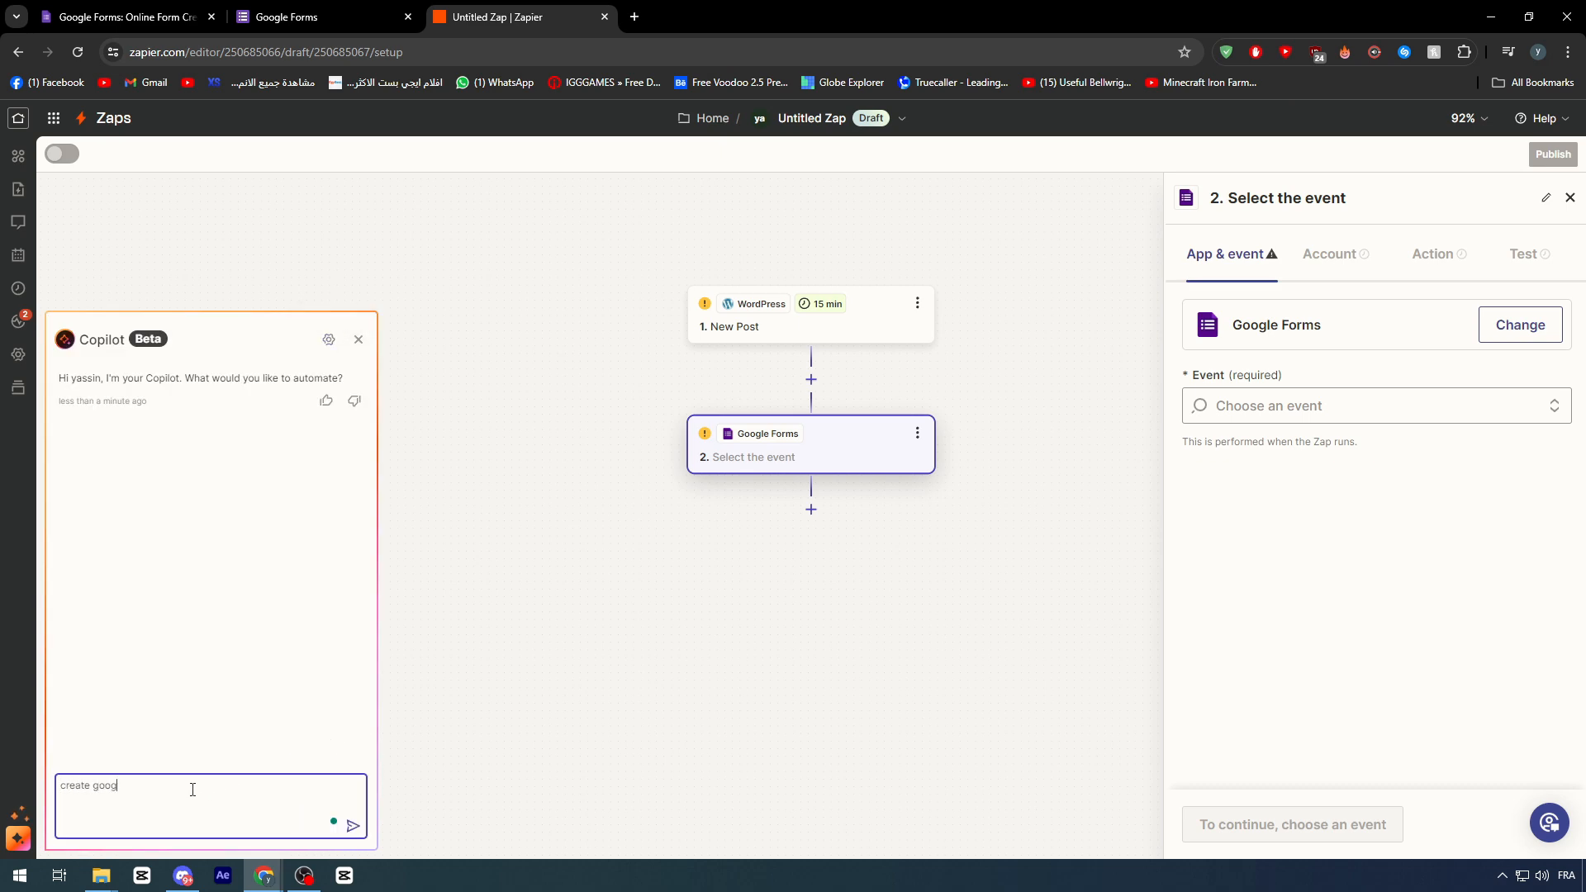
pyautogui.write('le forms')
pyautogui.press('Return')
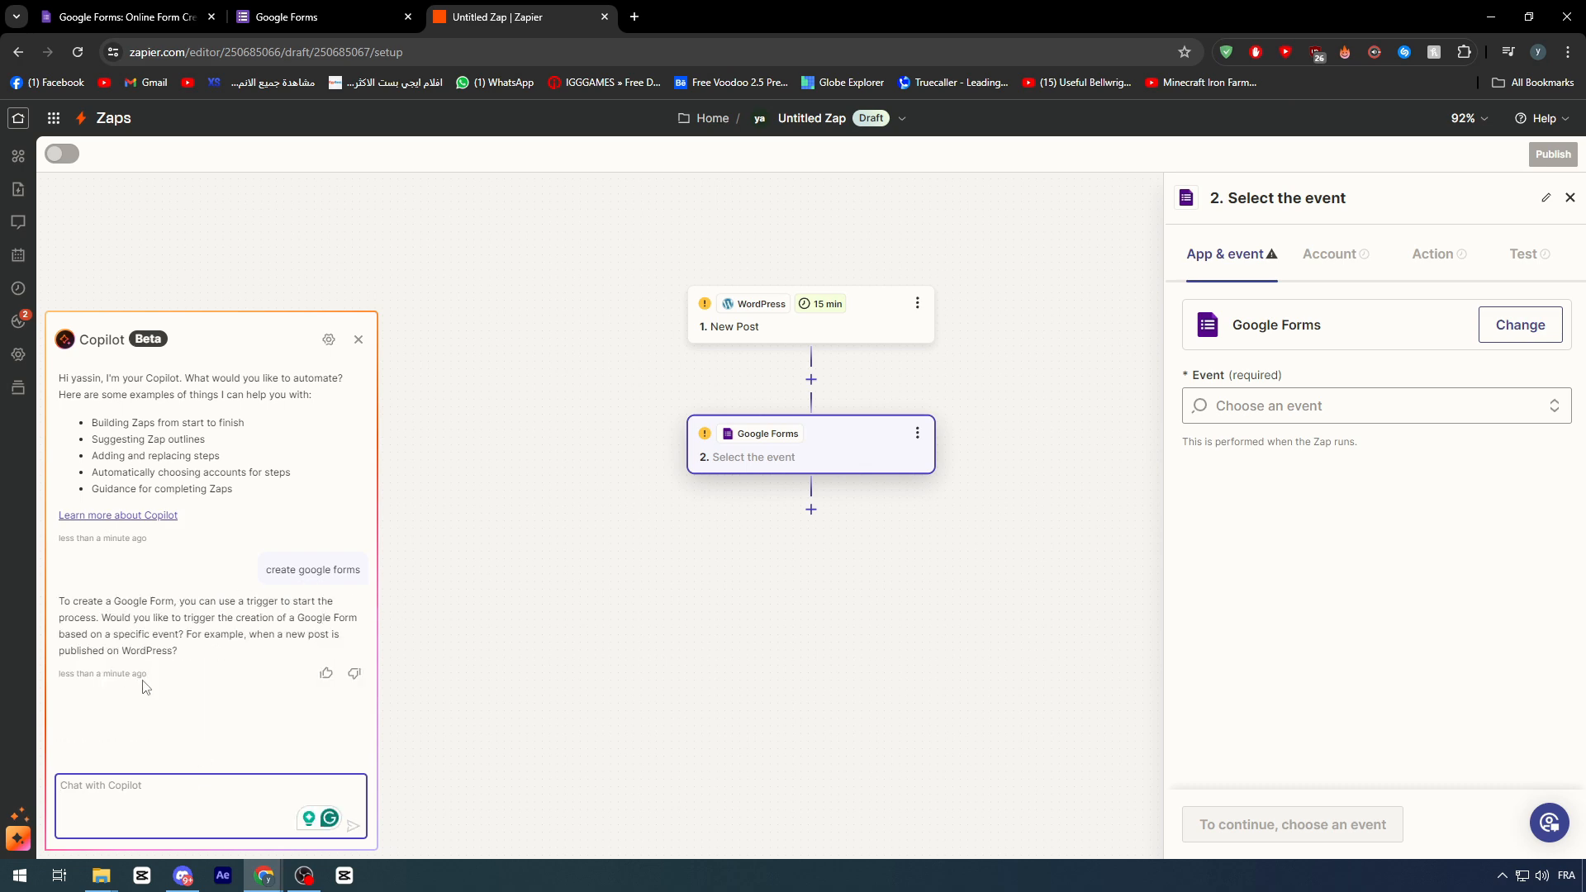
# Answer Copilot's question about the triggering event with "after recieving a copy in wordpress"
pyautogui.write('af')
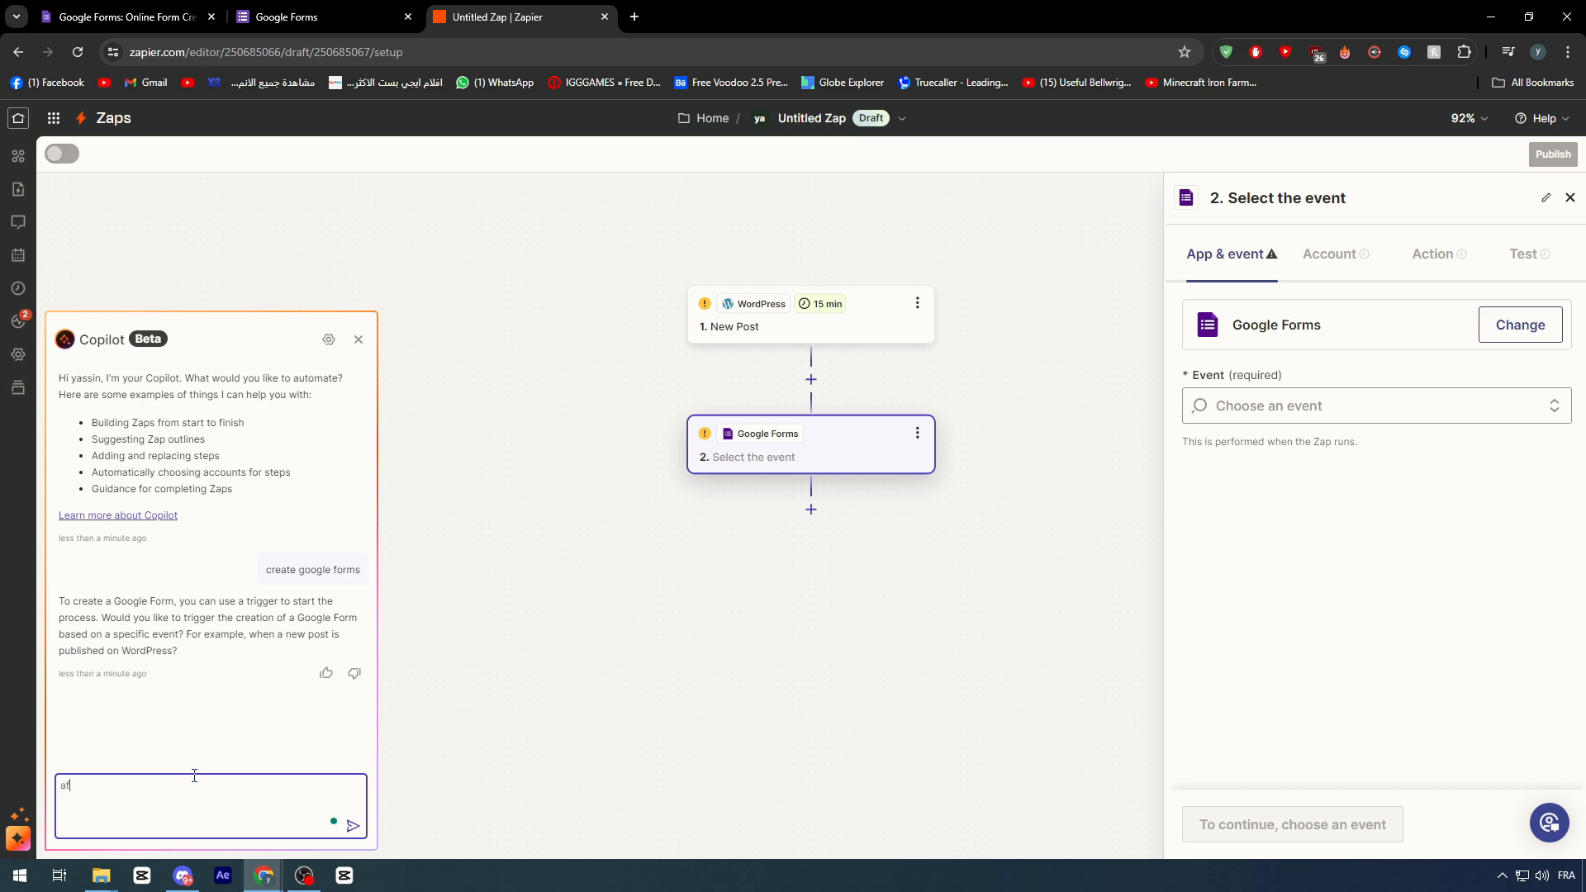
pyautogui.write('ter recieving a copy ionowordpress')
pyautogui.press('Return')
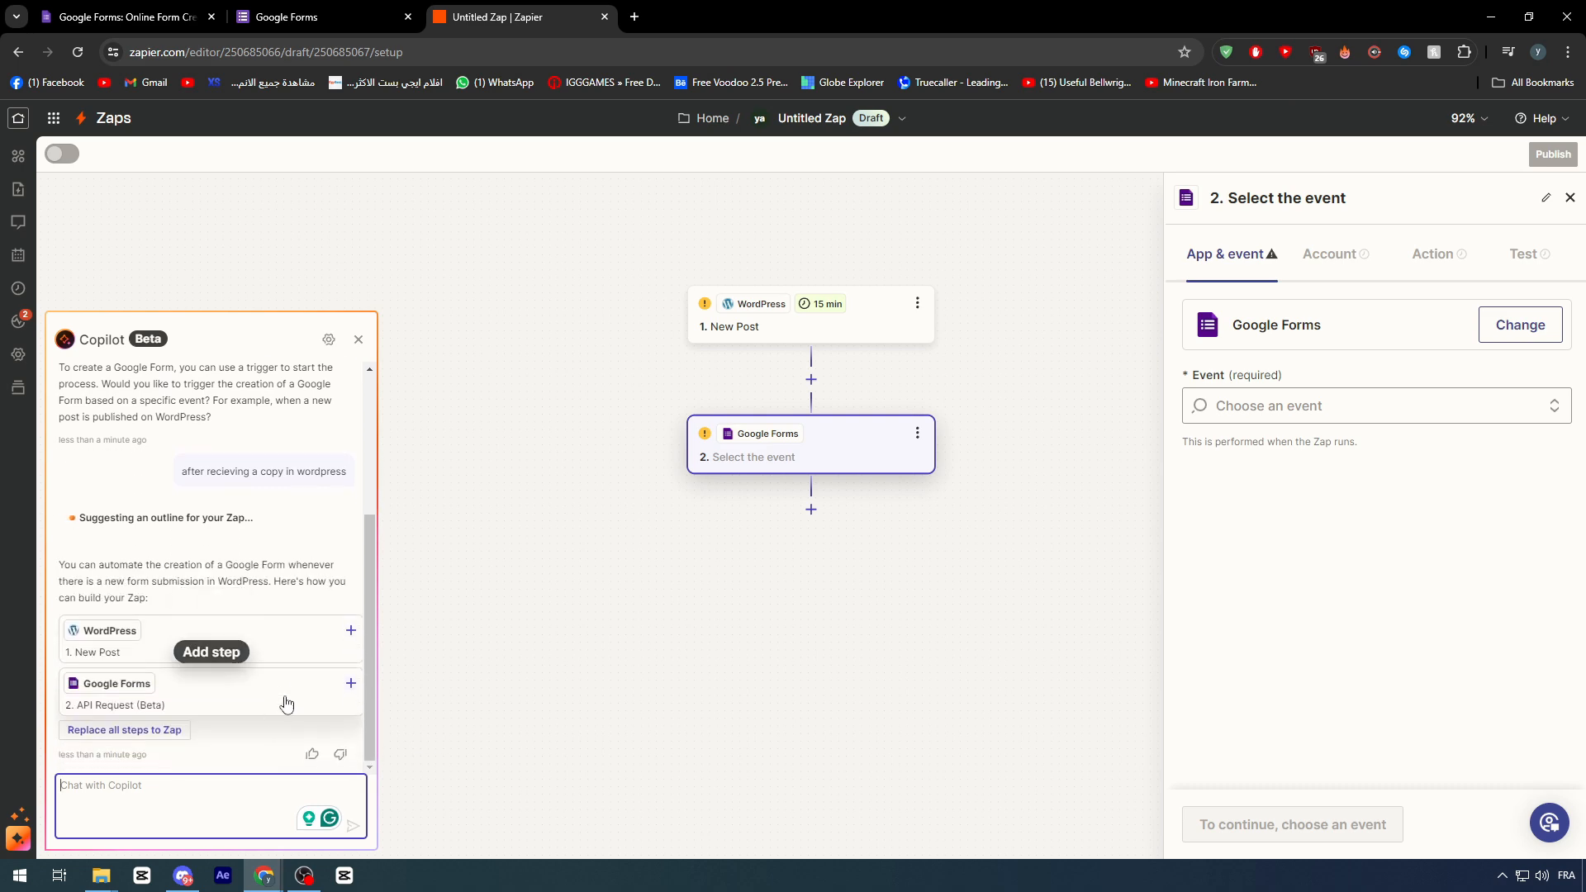
# Apply Copilot's suggested Google Forms API Request (Beta) event to the second step and continue to its action fields
pyautogui.click(351, 686)
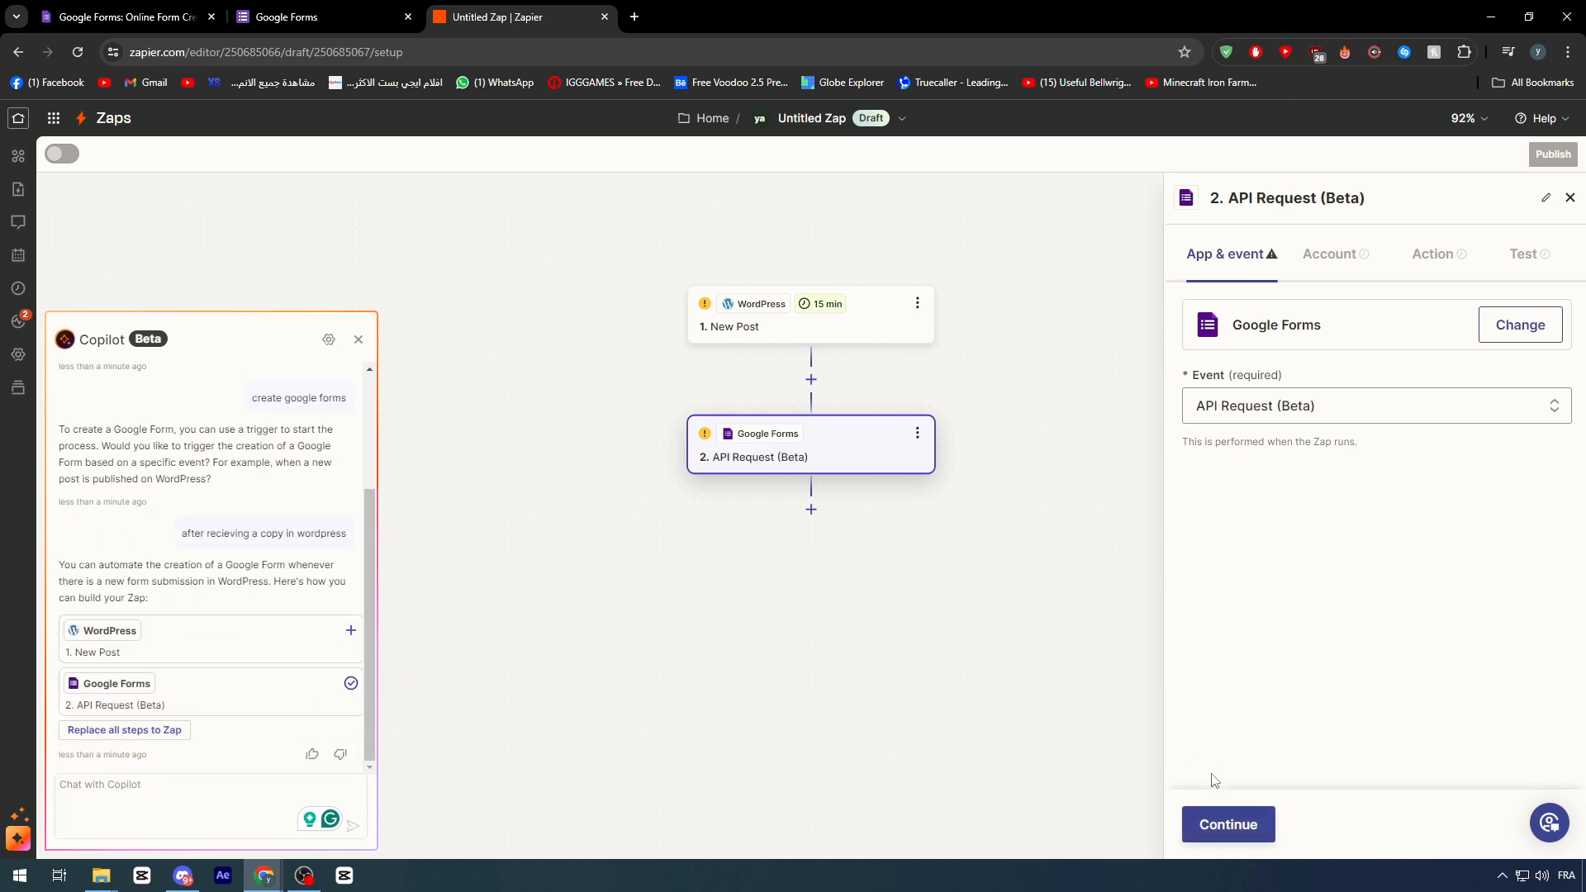
pyautogui.click(1230, 824)
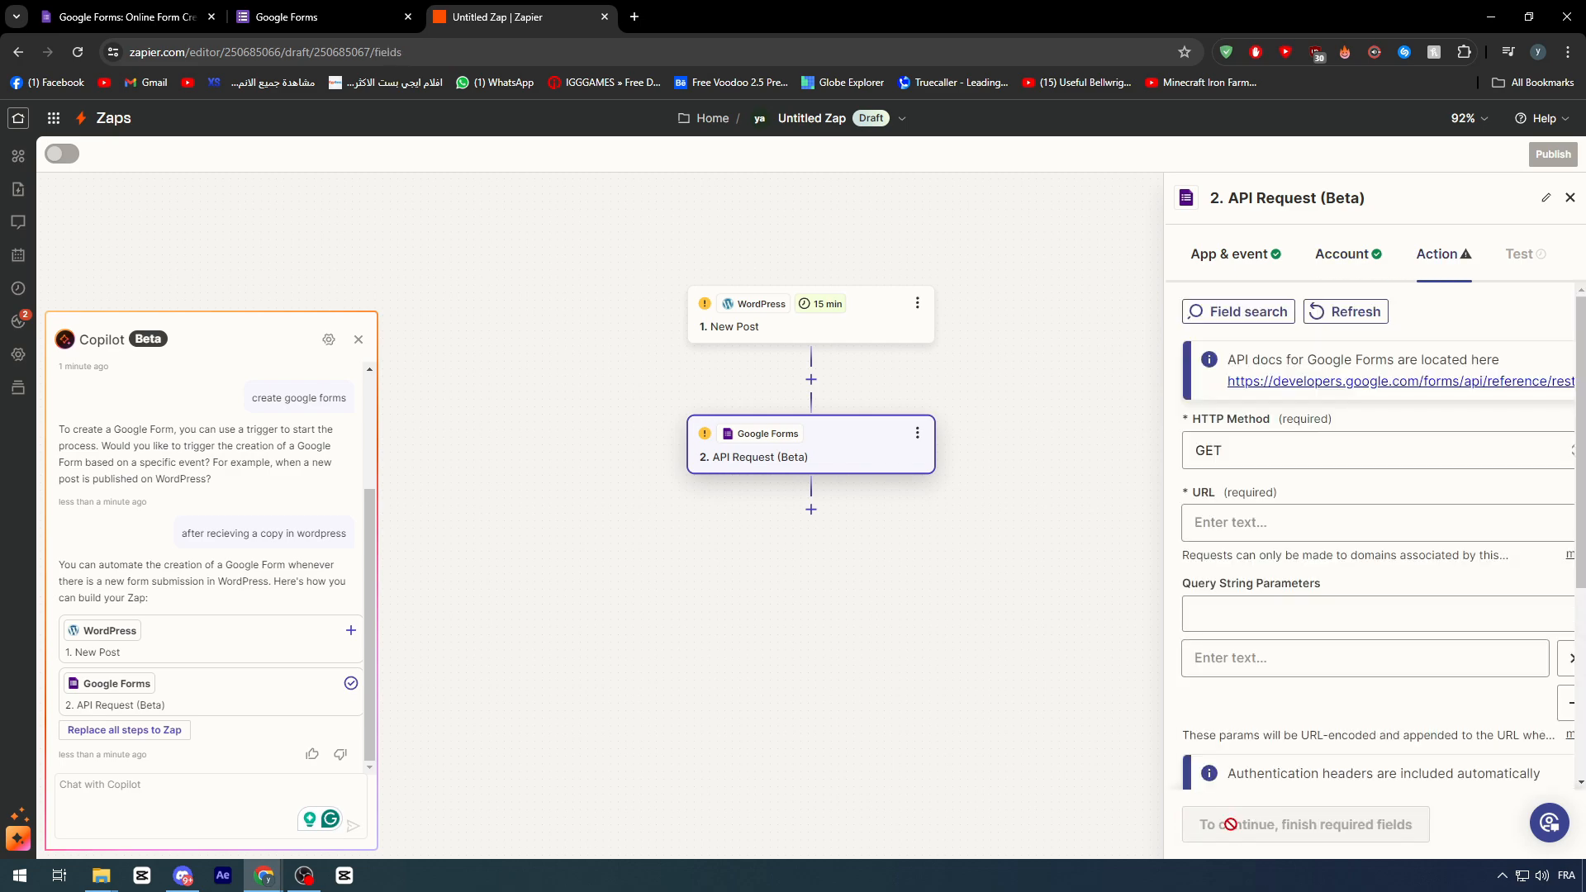
pyautogui.scroll(-1, 1260, 508)
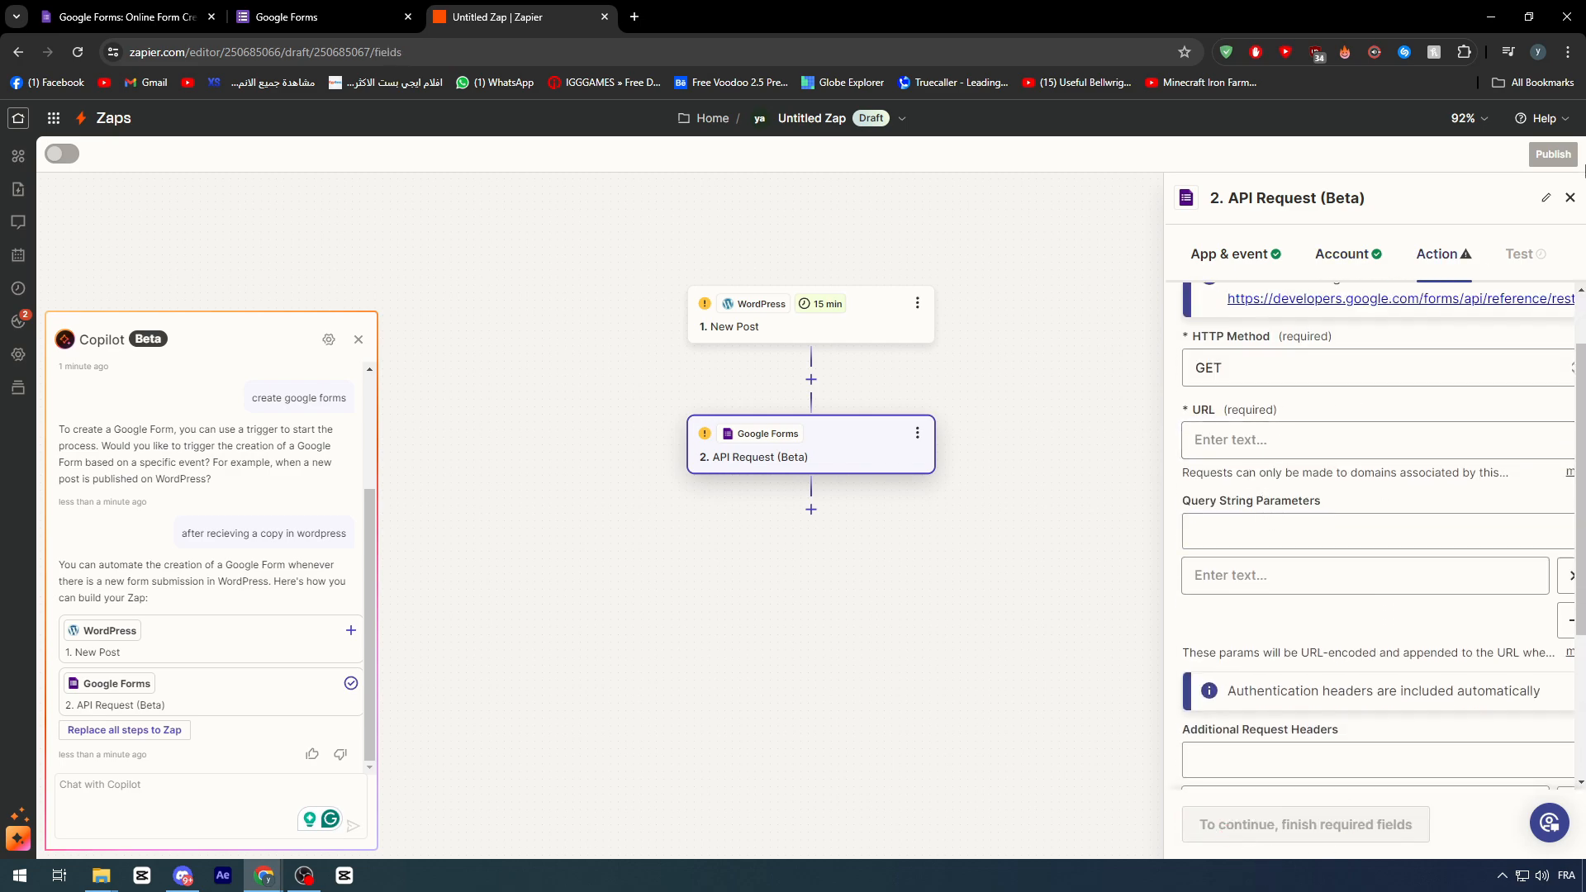
# Leave the draft Zap for the Zapier home page, accepting that changes may not be saved
pyautogui.hotkey('ctrl', '-')
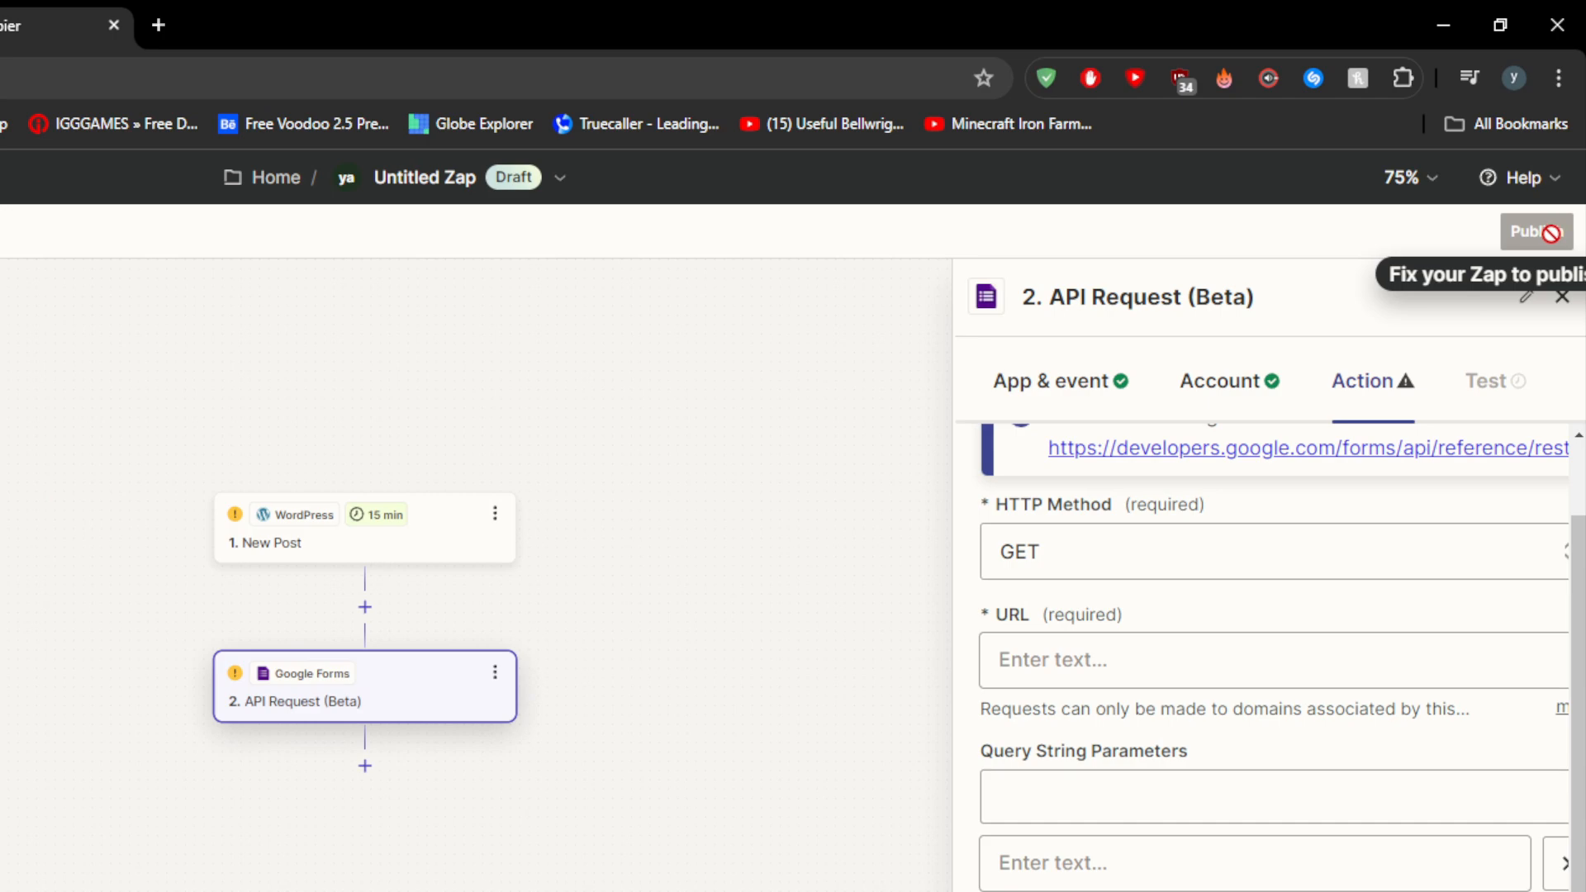
pyautogui.hotkey('ctrl', '-')
pyautogui.click(19, 118)
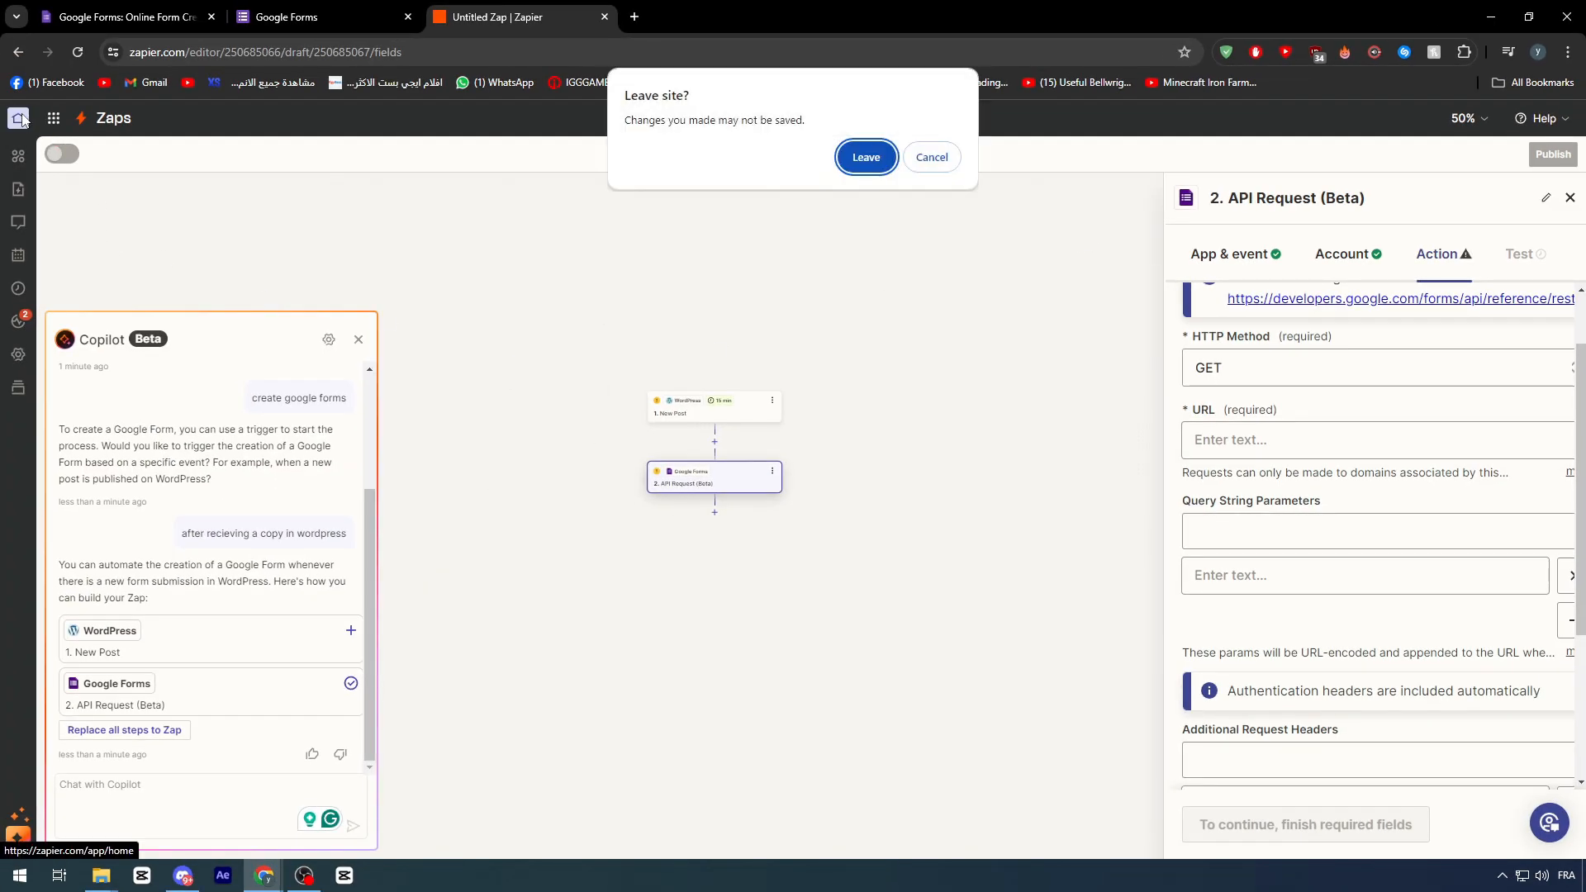
pyautogui.click(844, 151)
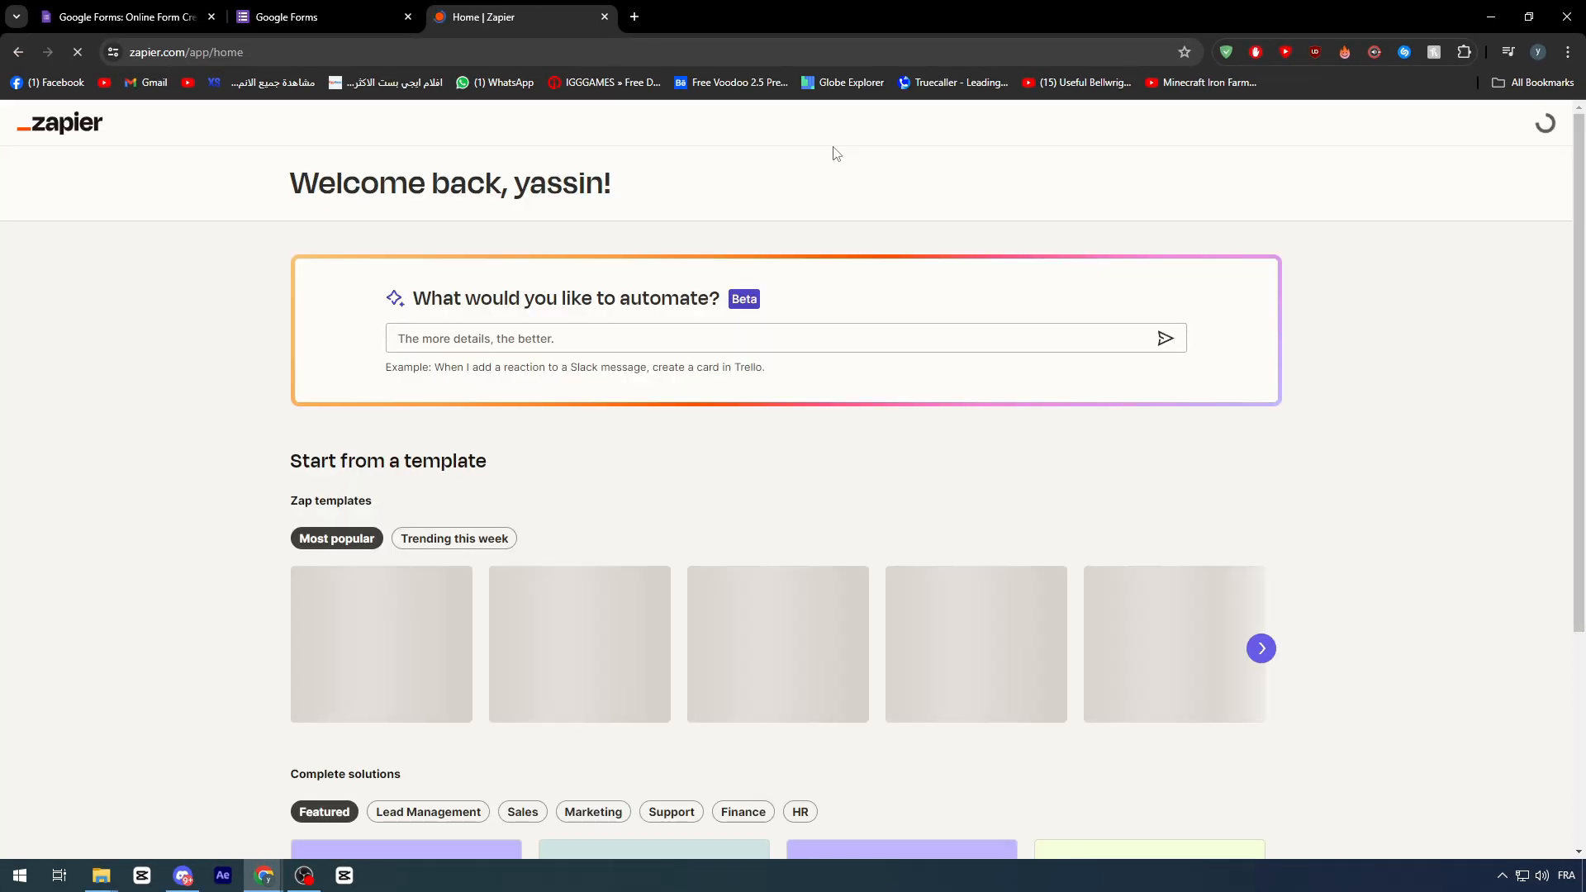